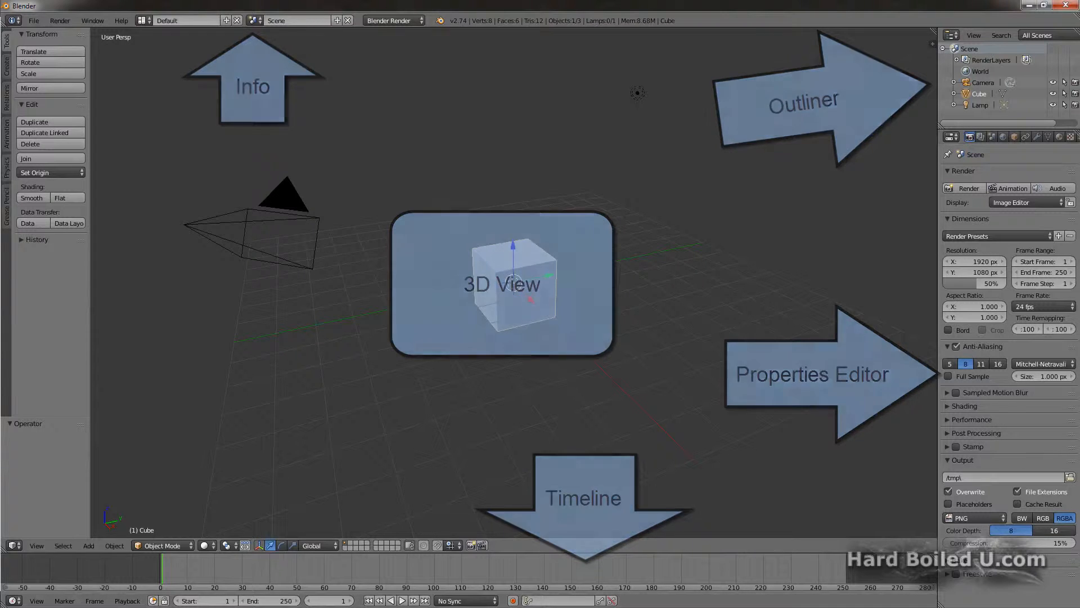
Step: Switch the Info editor to the Timeline editor and change it back to Info
click(13, 21)
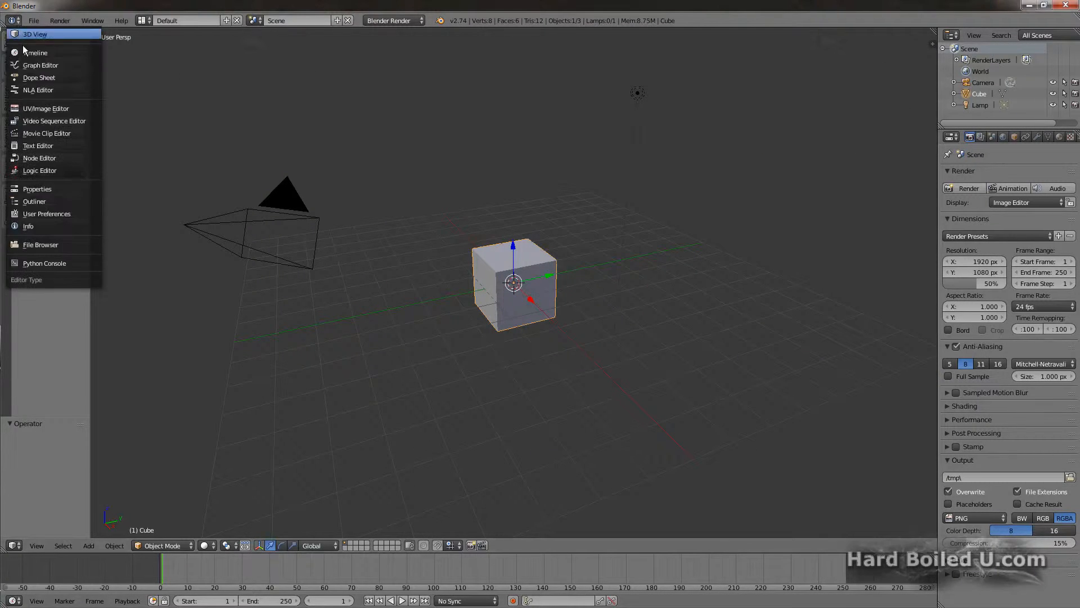
click(38, 96)
click(18, 24)
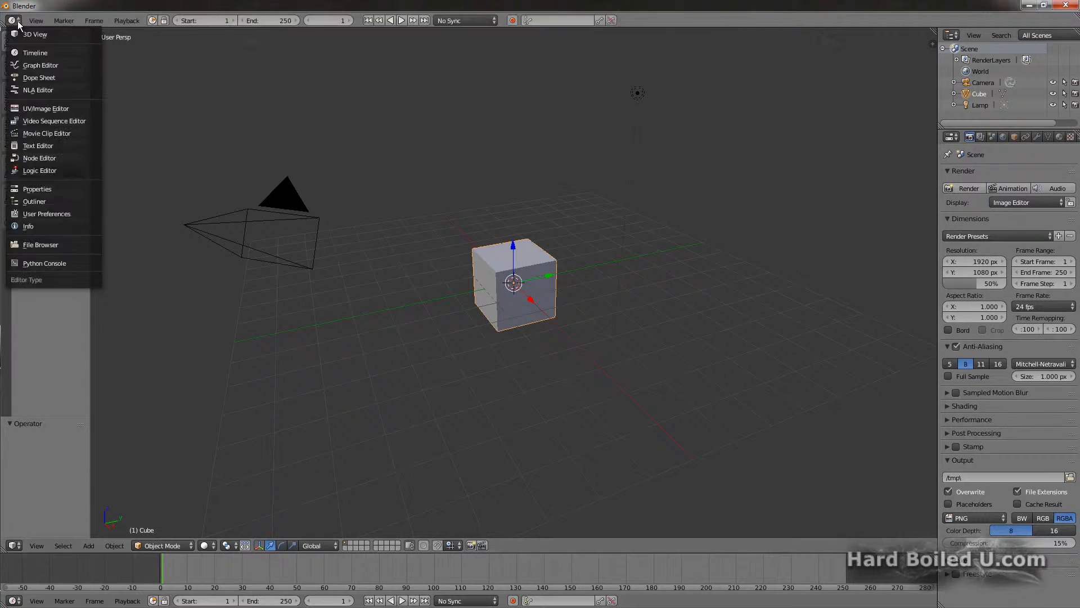
click(41, 224)
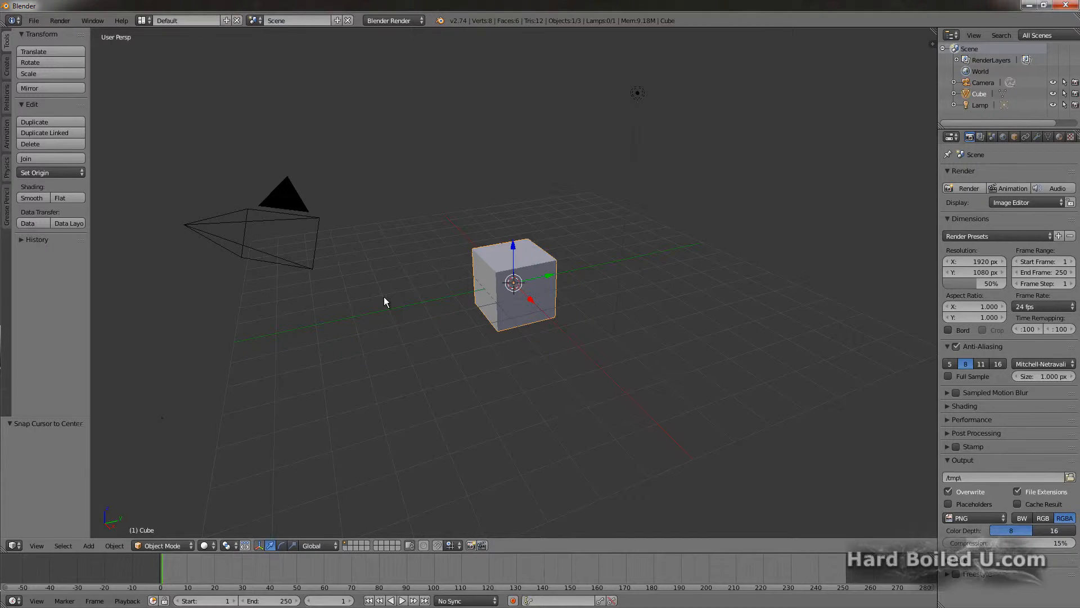
Step: Show the 3D view's properties region for the cube and hide it again
key(n)
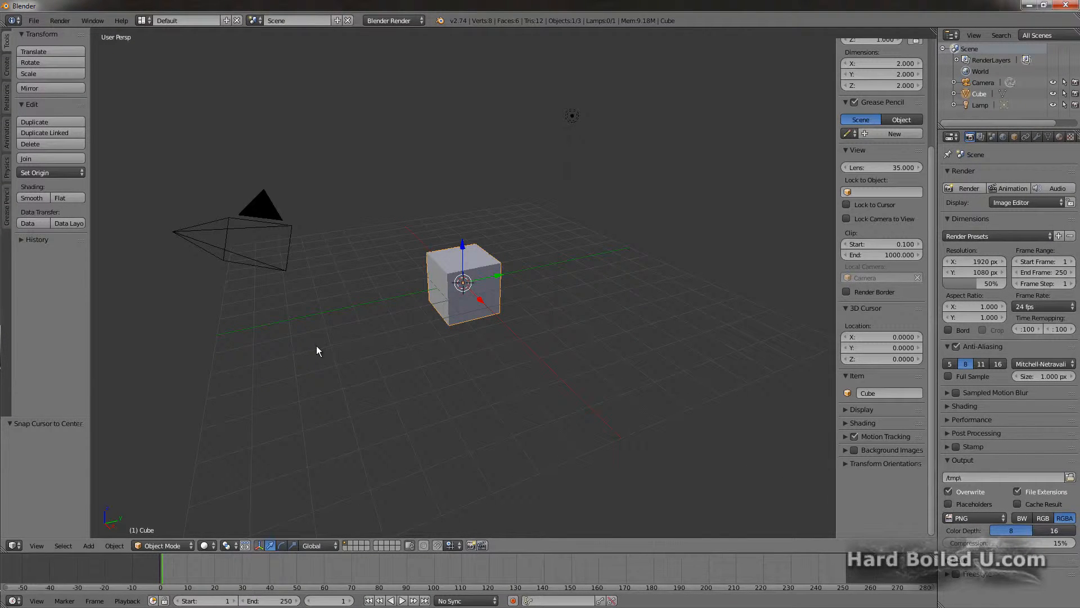
key(n)
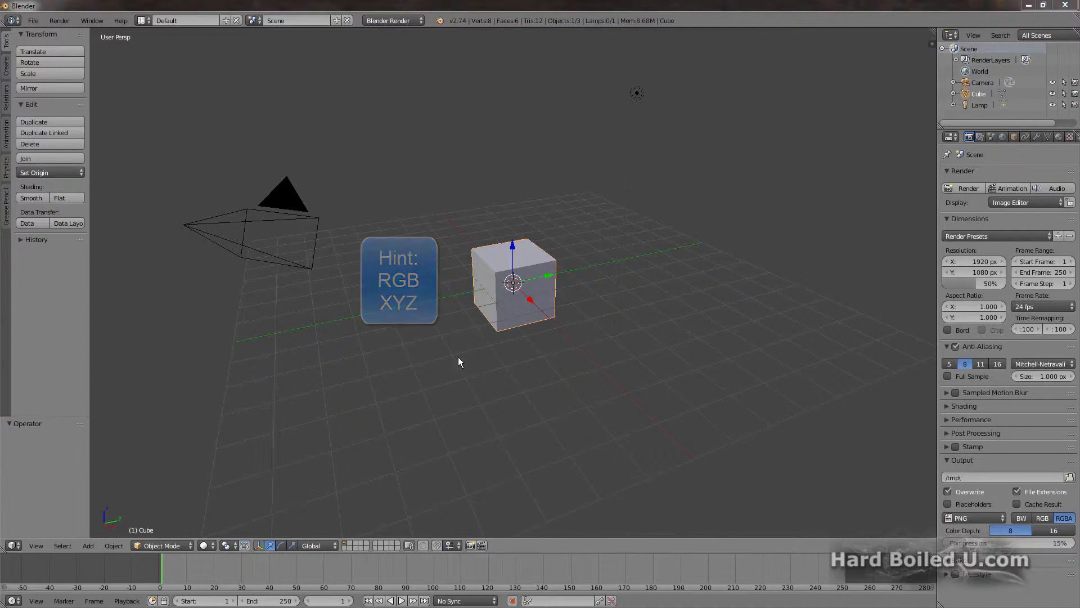
Step: Nudge the cube about 0.074 along Y, and grab it to move it freely by about X -1.744, Y -2.295, Z 1.342
drag(530, 303, 553, 280)
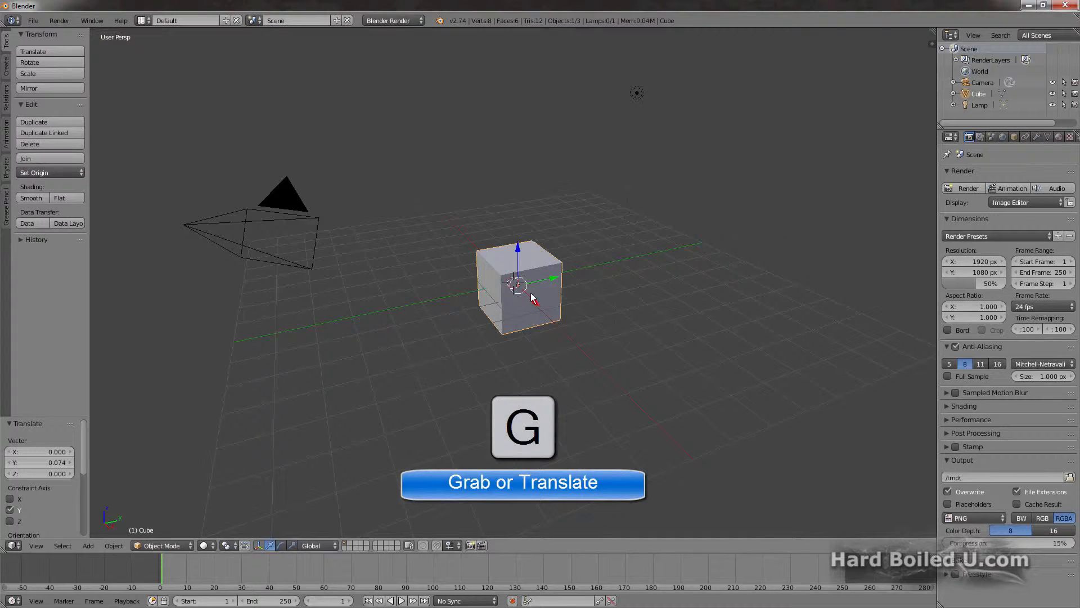
key(g)
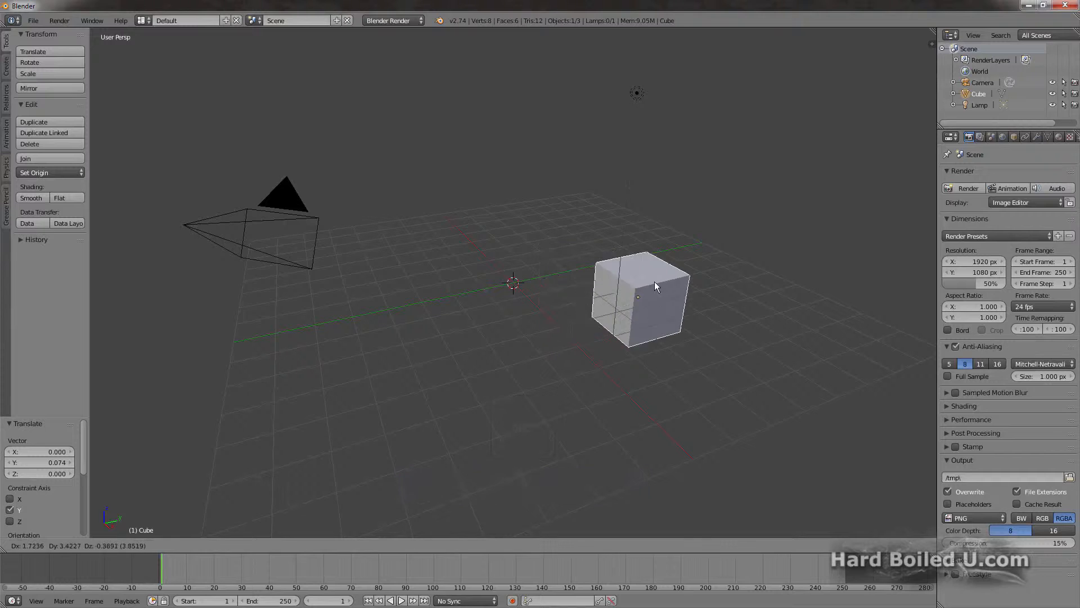
click(448, 250)
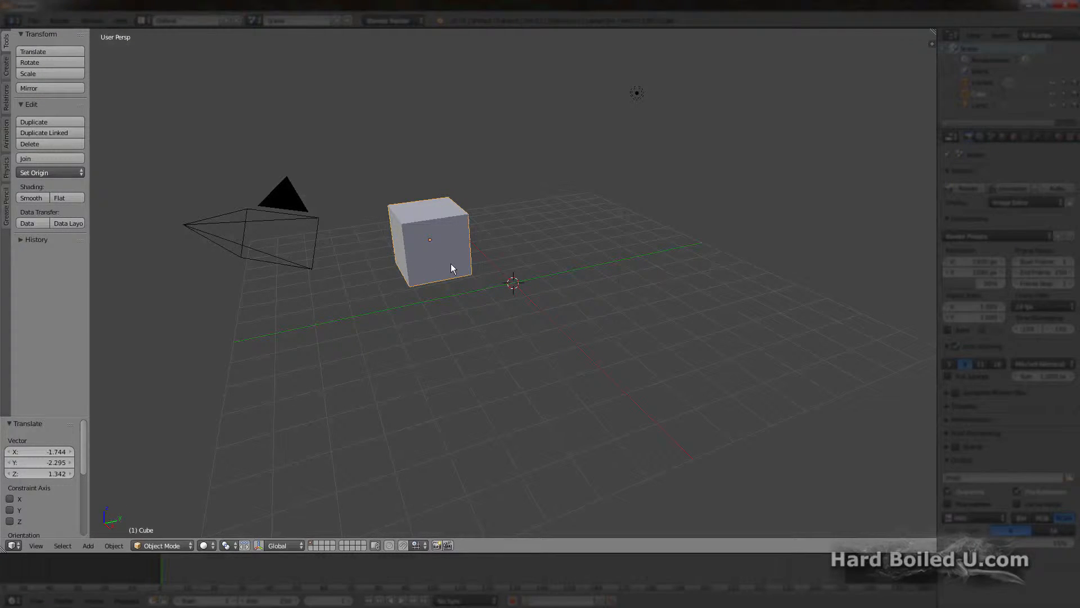
Step: Grab the cube again to move it freely, and start another move constrained to the Z axis
key(g)
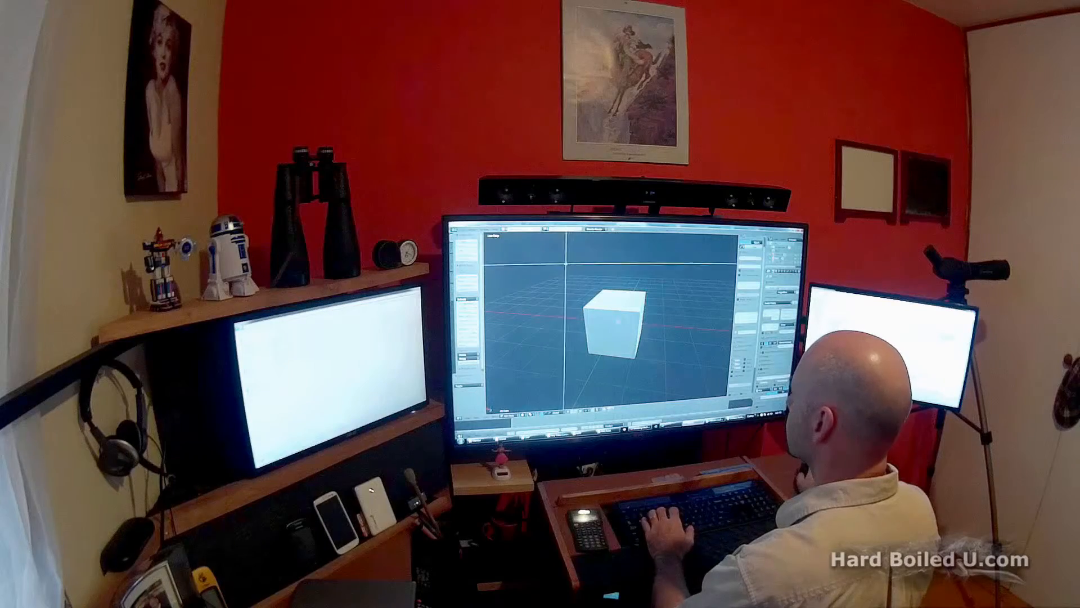
mouse_move(566, 263)
mouse_down()
mouse_move(673, 315)
mouse_move(670, 328)
mouse_up()
key(g)
key(z)
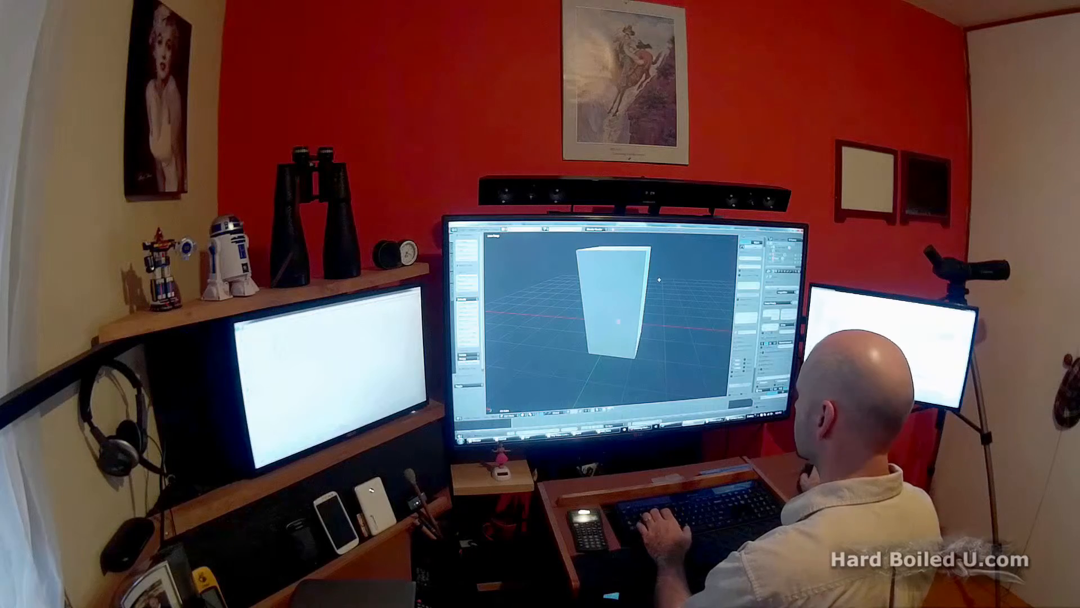
right_click(645, 252)
shift+right_click(635, 358)
shift+right_click(651, 246)
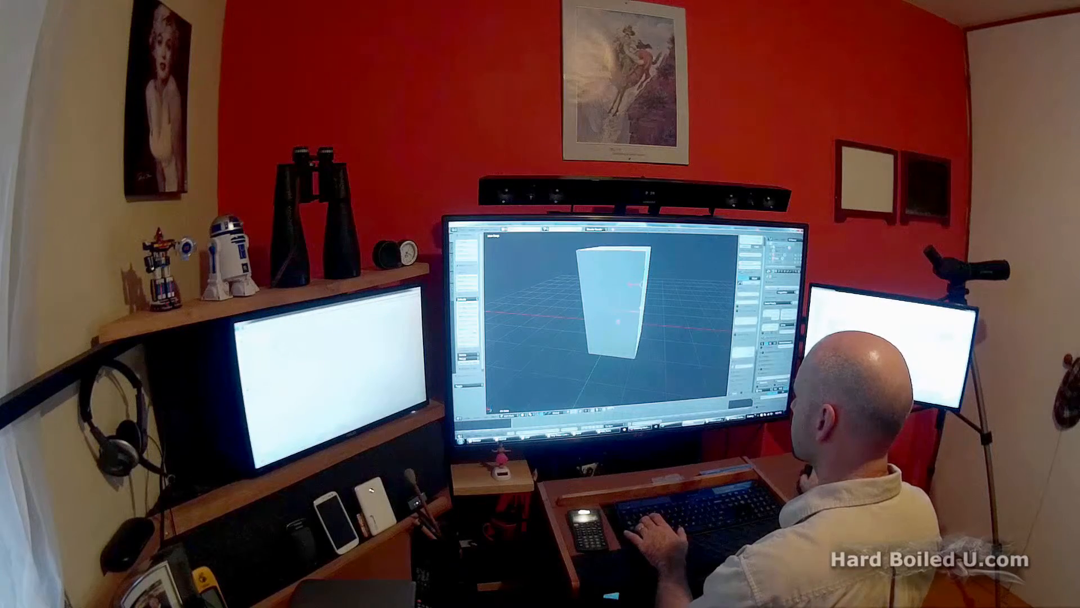
shift+right_click(651, 249)
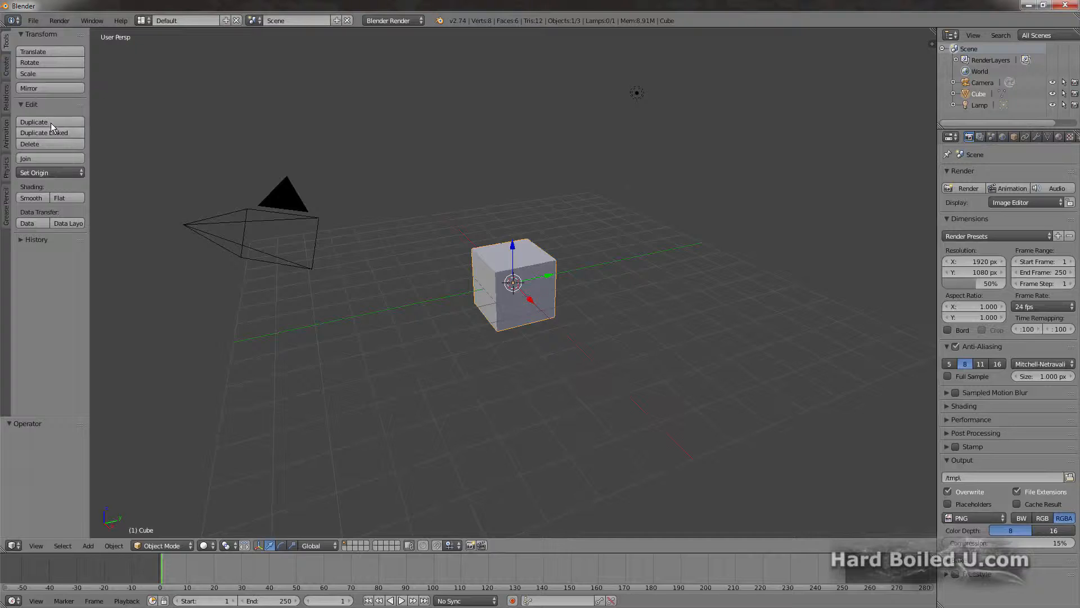
Step: Duplicate the cube, place the copy beside the original, and adjust its X offset to about 0.749
click(51, 122)
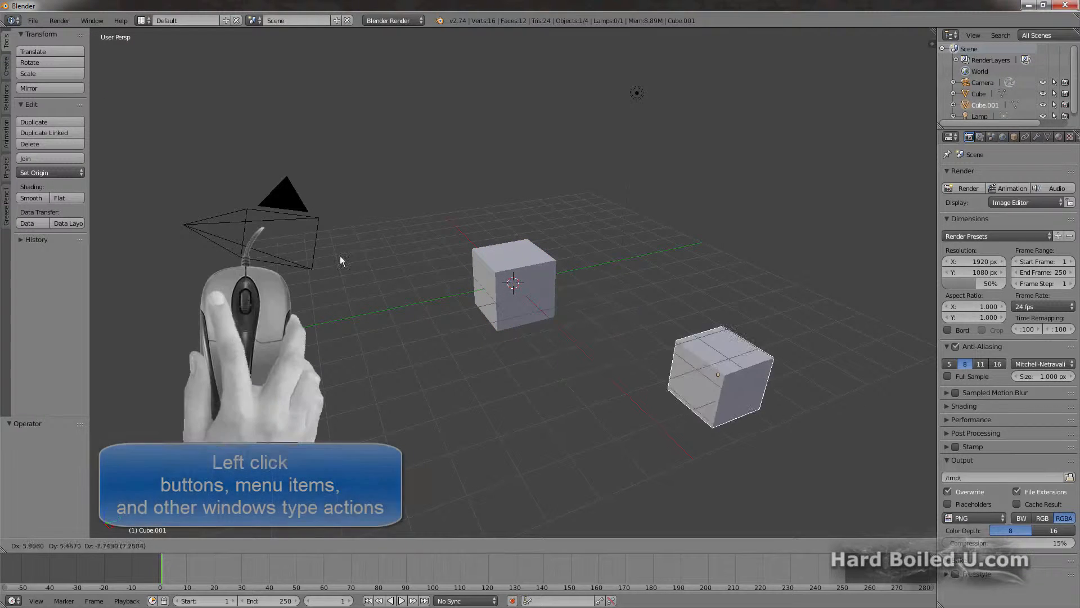
click(207, 140)
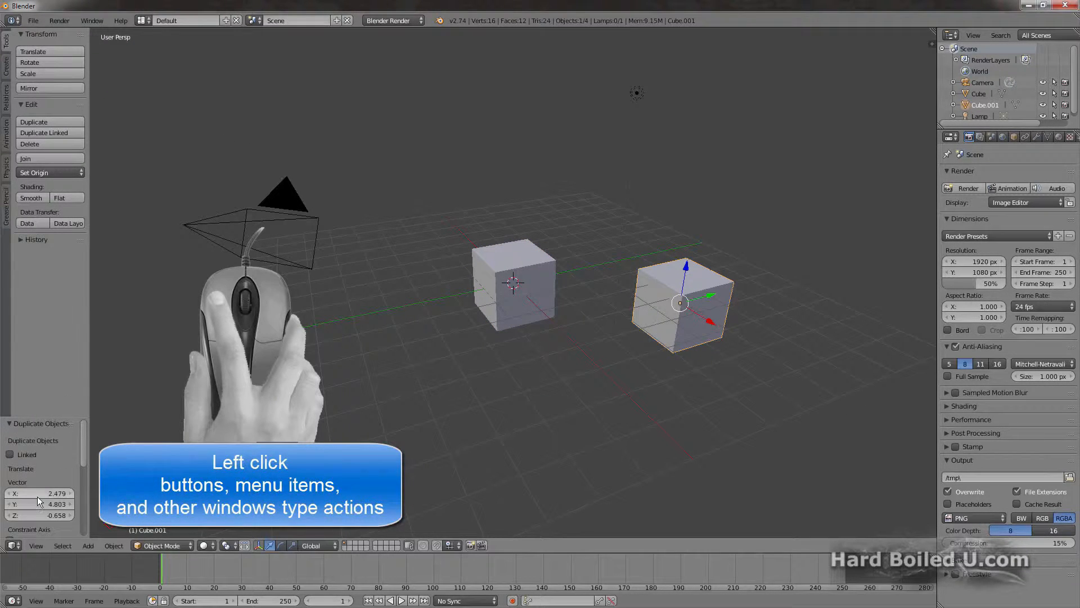
drag(56, 493, 13, 493)
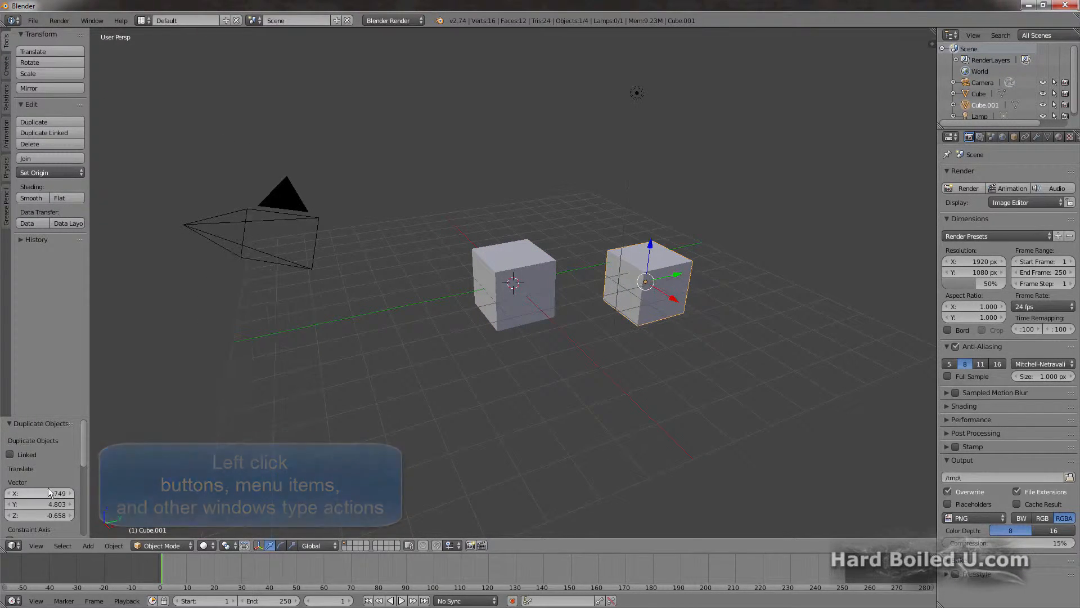
Step: In Edit Mode on the original cube, move one top corner vertex by about X -0.474, Y 0.285, Z 1.101
right_click(504, 288)
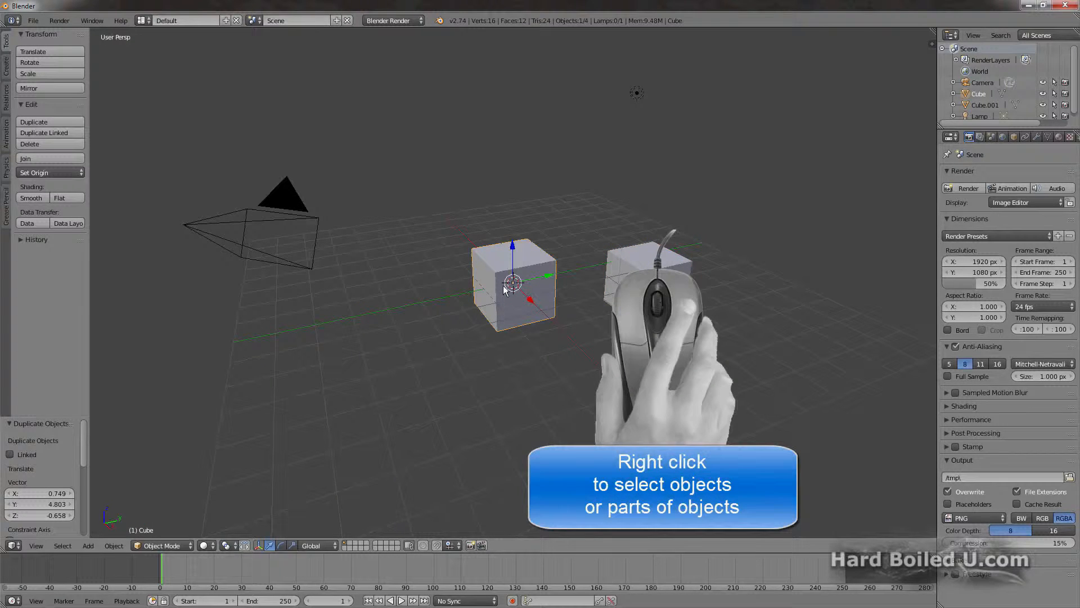
key(Tab)
right_click(497, 271)
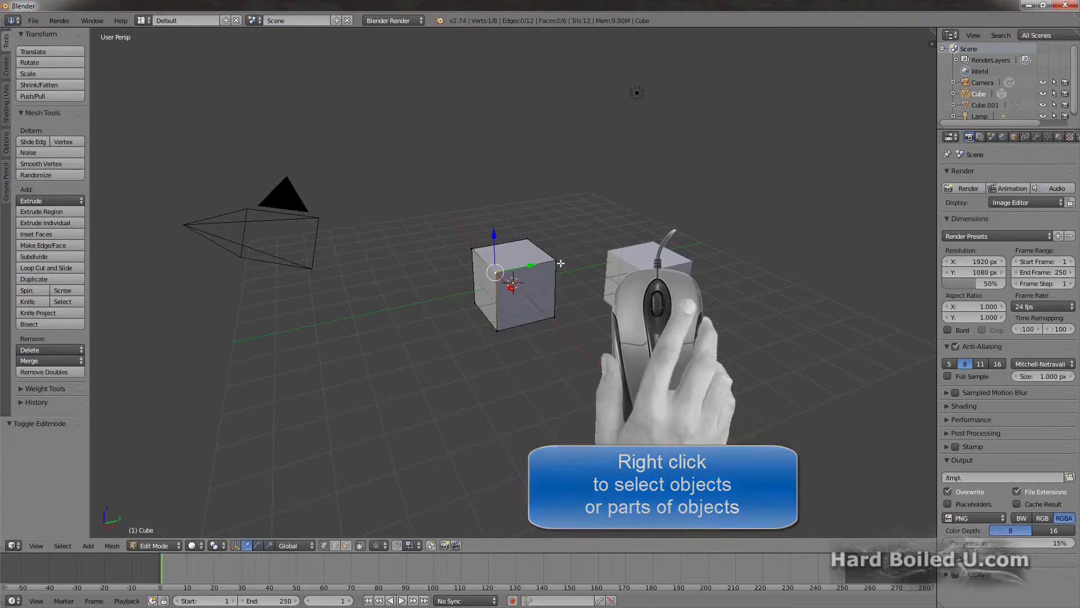
key(g)
click(563, 201)
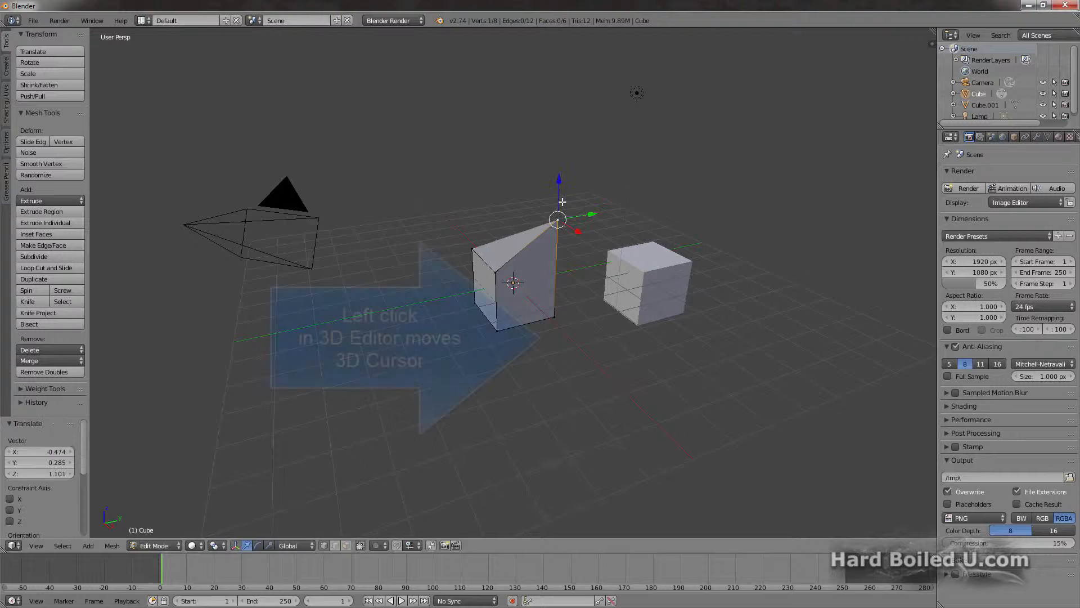
Step: Place the 3D cursor just below the edited cube, and snap it back to the center
click(554, 336)
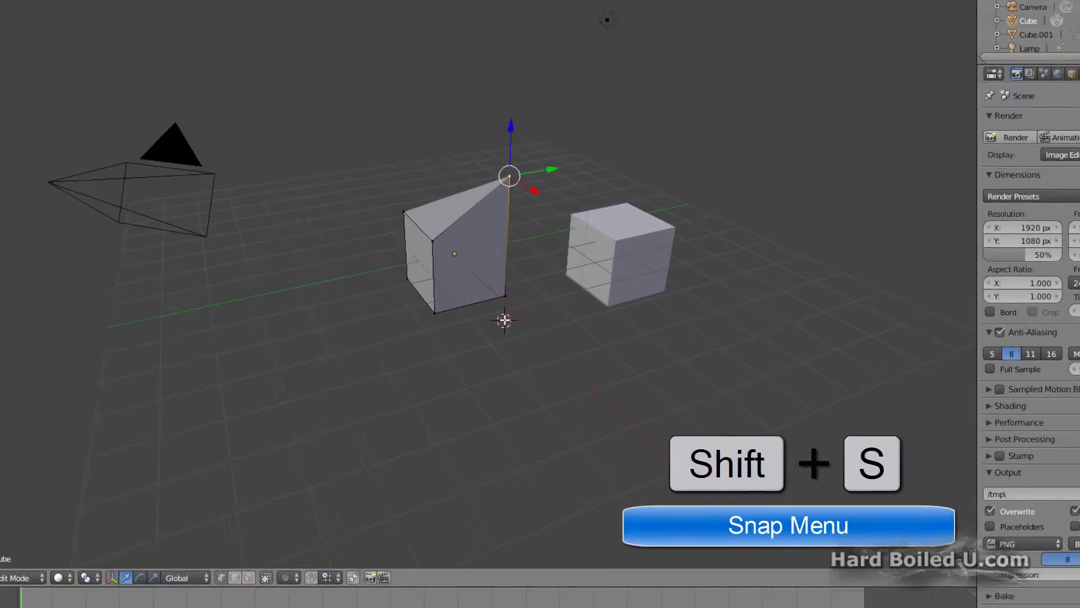
key(shift+s)
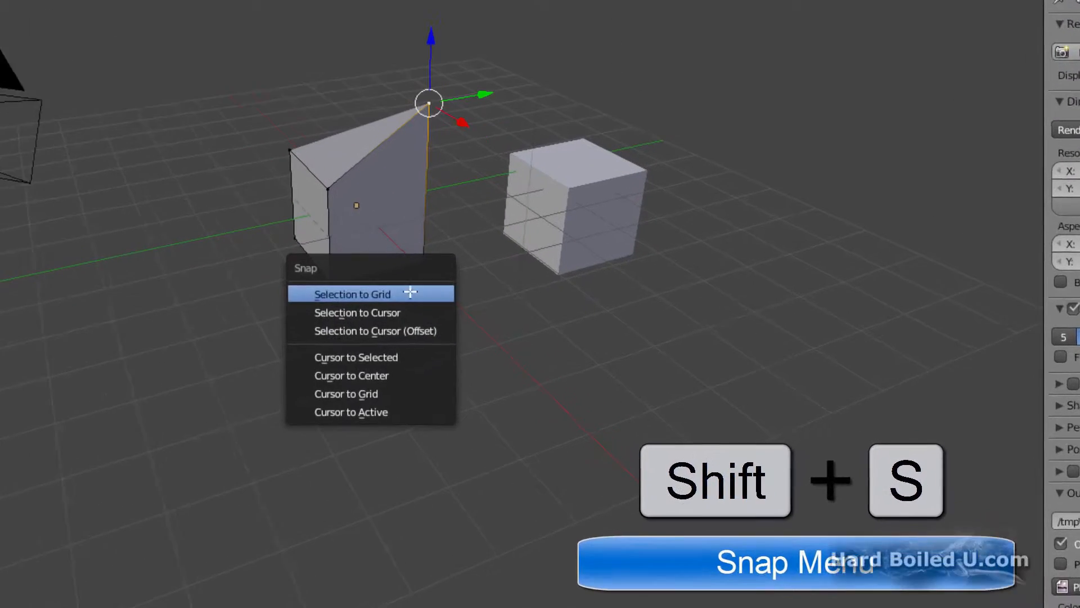
click(333, 370)
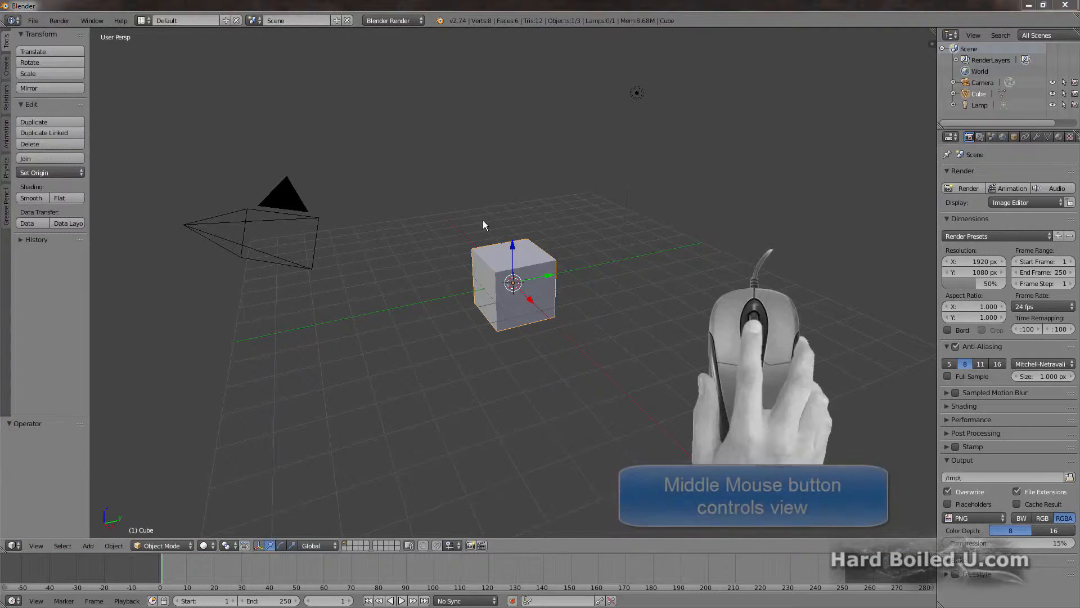
Step: Examine the cube up close from the top and right views
middle_drag(483, 221, 502, 244)
scroll(501, 239, up, 3)
key(KP_7)
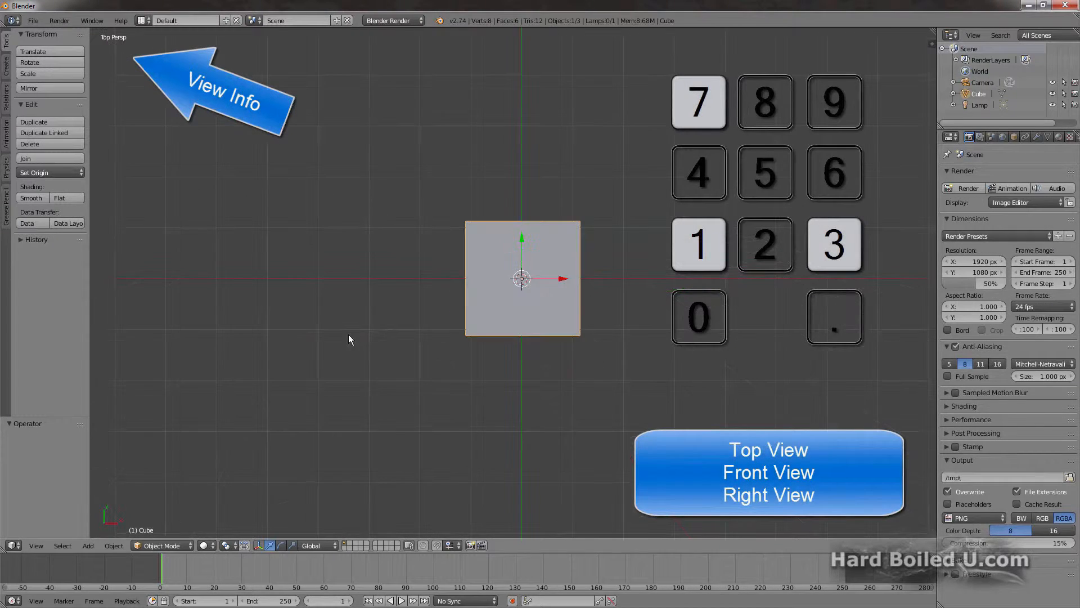
key(KP_3)
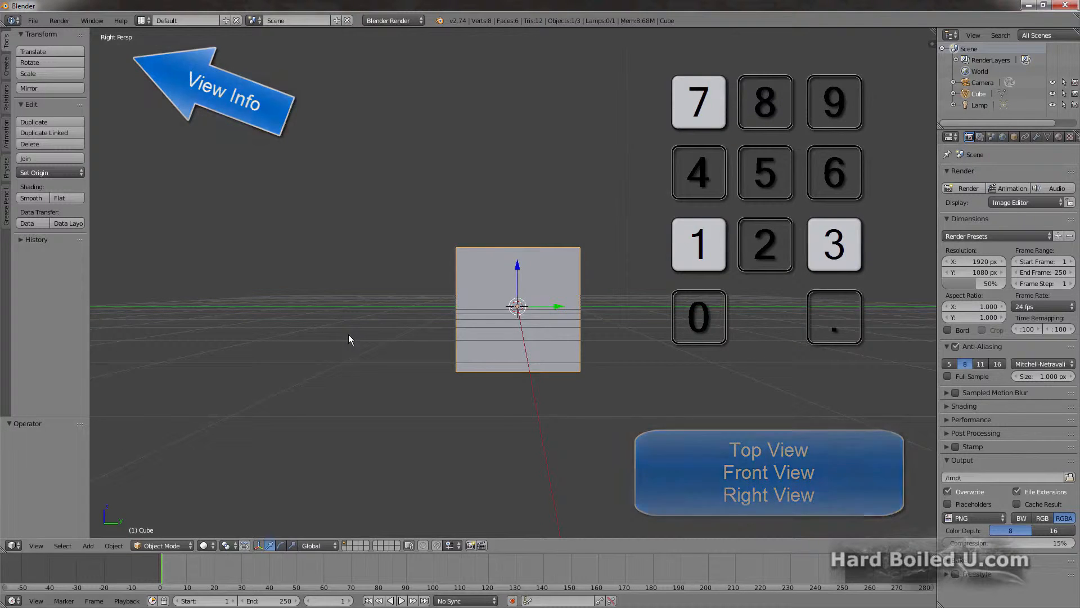
Step: View the cube at an angle in orthographic and perspective projection, and center the view on it
middle_drag(349, 334, 406, 339)
key(KP_5)
key(KP_5)
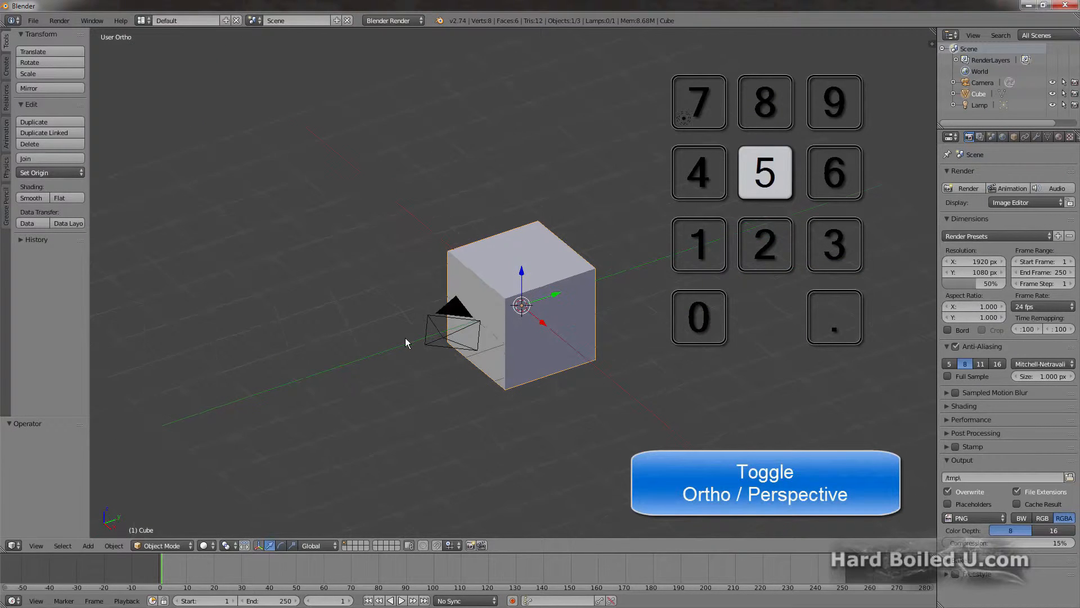
key(KP_Decimal)
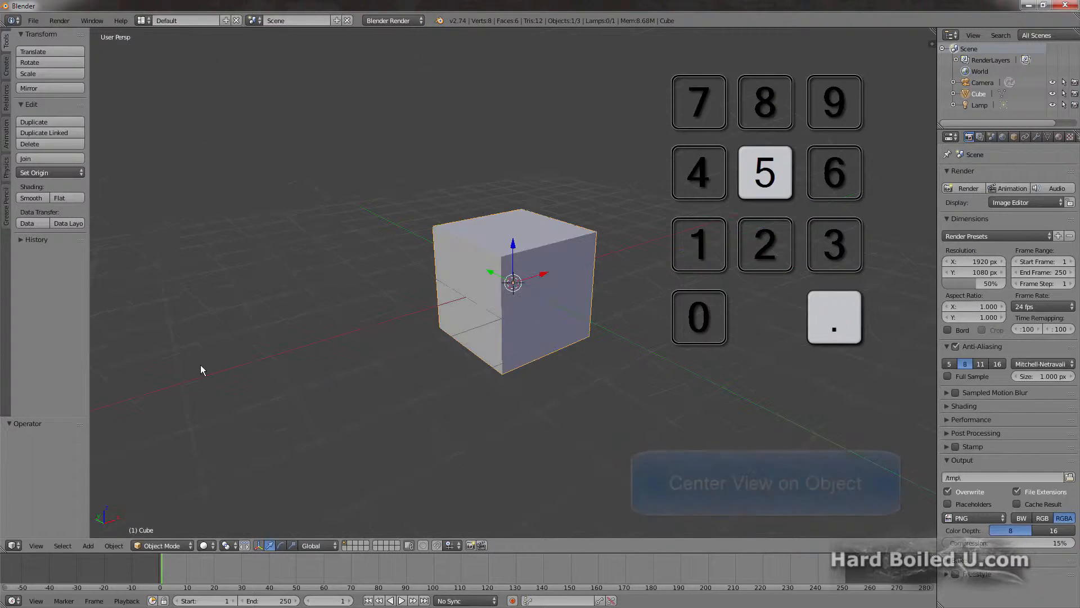
middle_drag(414, 374, 455, 373)
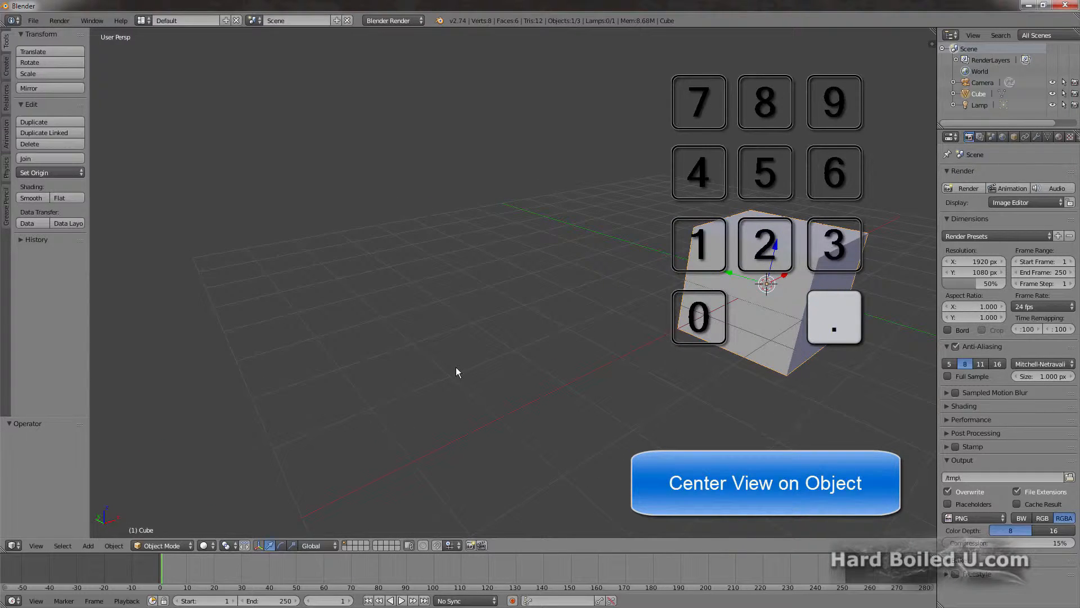
key(KP_Decimal)
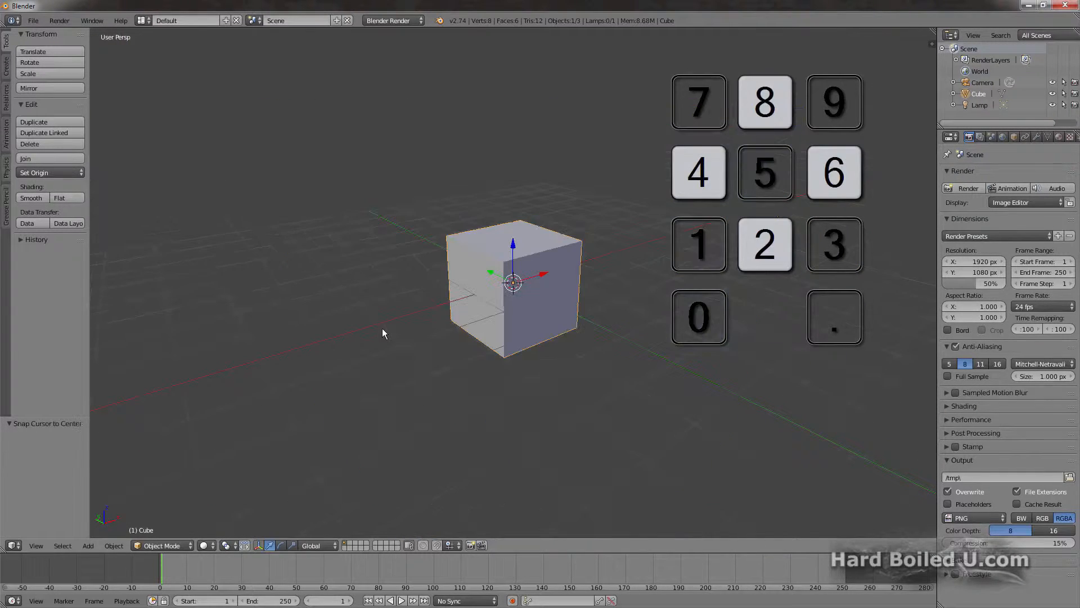
Step: Examine the cube by rotating the view in increments upward and sideways and back to the starting angle
key(KP_8)
key(KP_8)
key(KP_8)
key(KP_4)
key(KP_4)
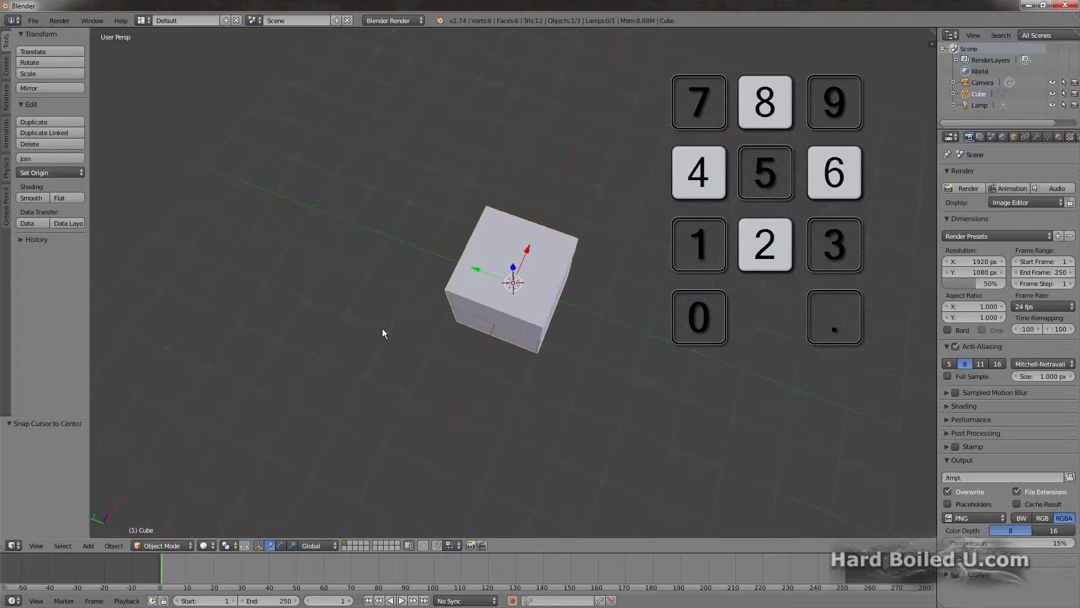
key(KP_4)
key(KP_6)
key(KP_6)
key(KP_6)
key(KP_2)
key(KP_2)
key(KP_2)
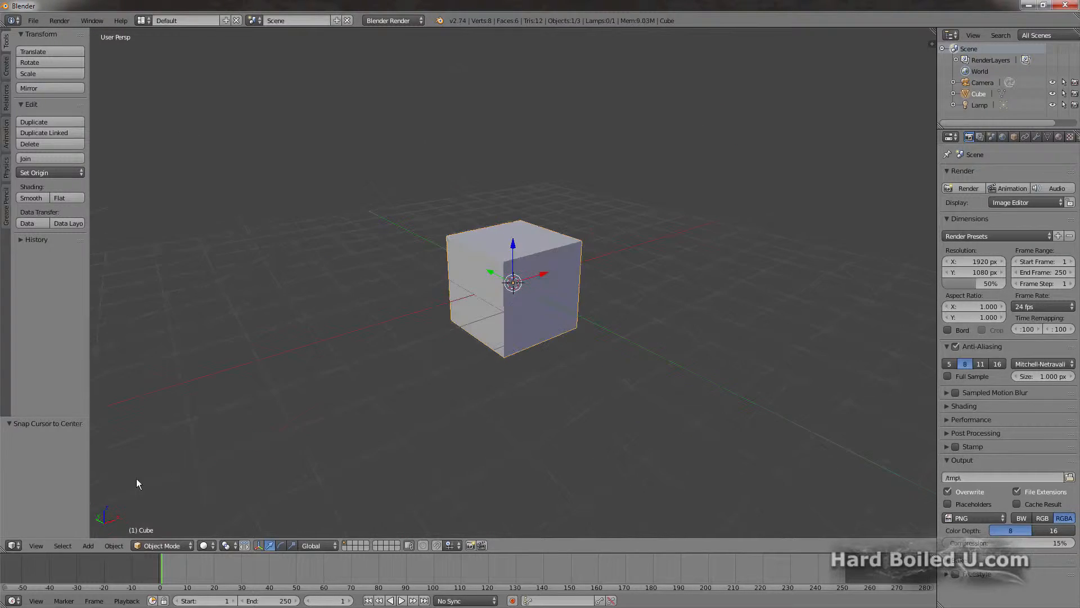
click(36, 546)
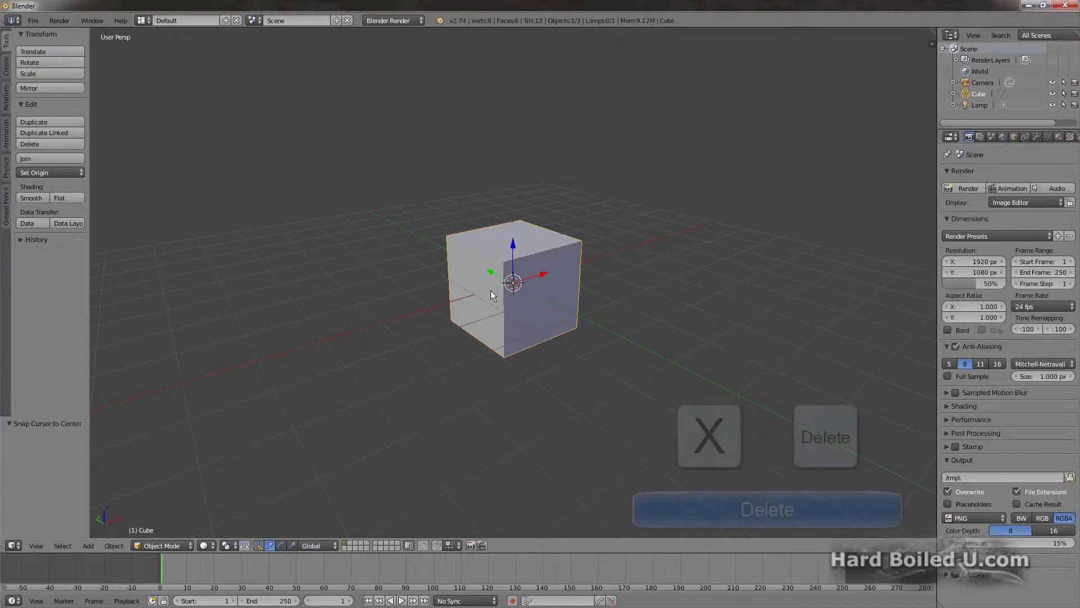
Step: Delete the default cube and add a new cube mesh in its place
key(x)
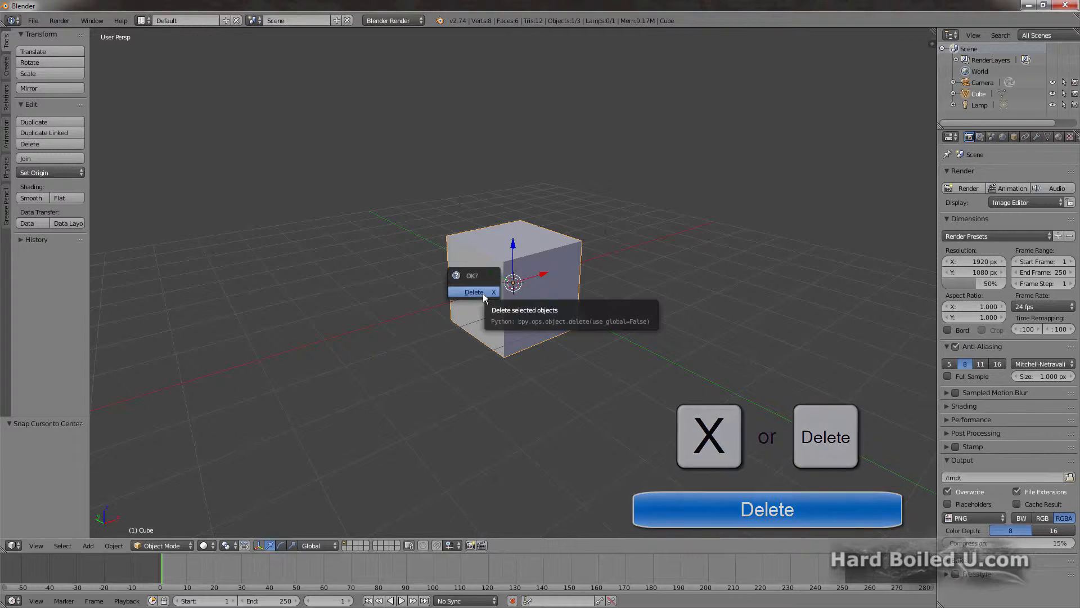
click(483, 292)
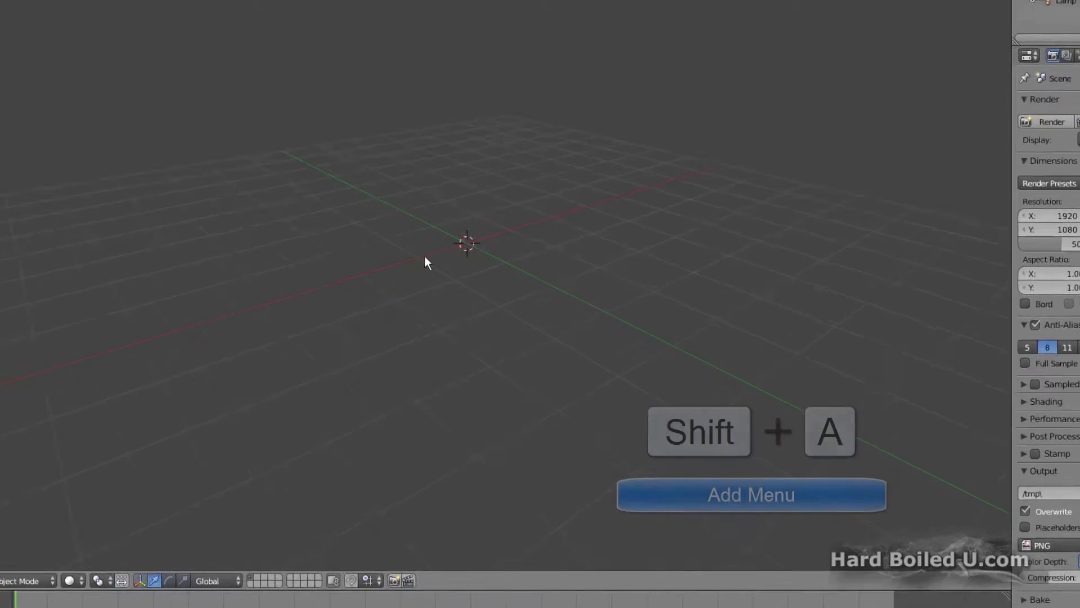
key(shift+a)
mouse_move(274, 158)
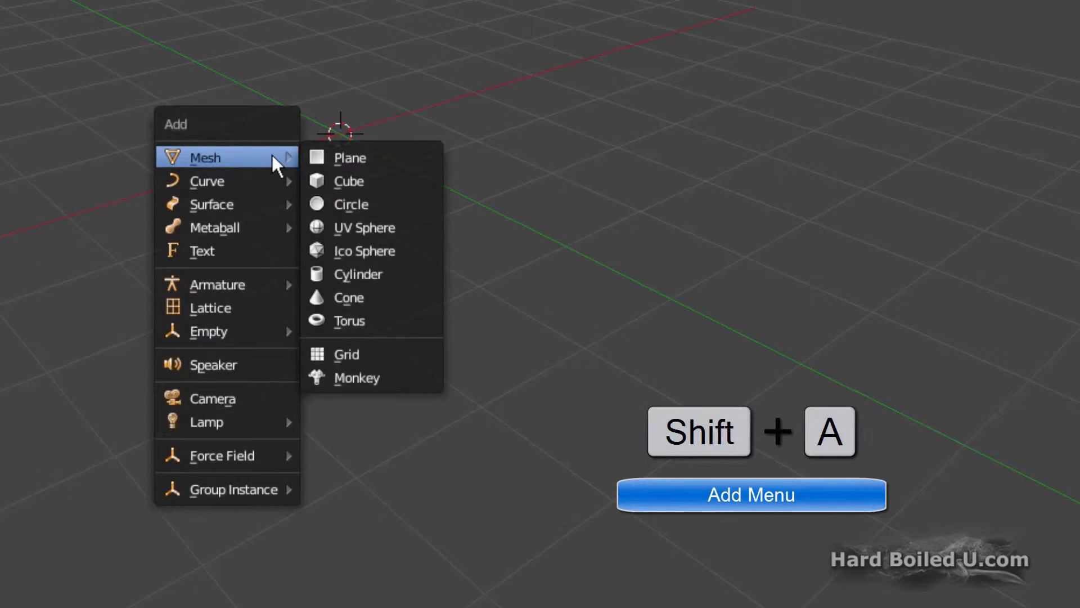
click(323, 179)
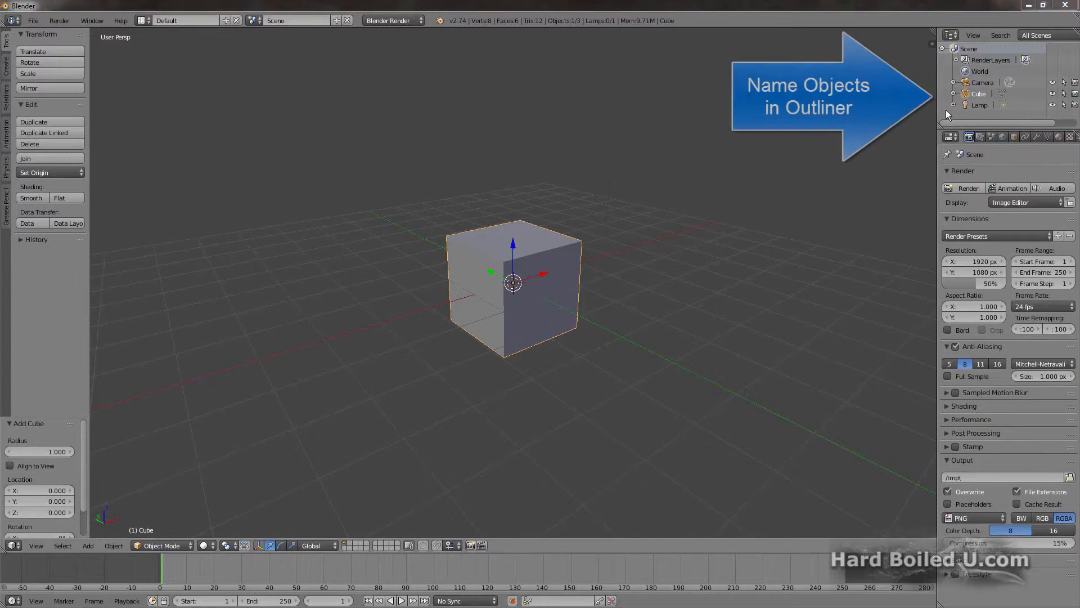
Step: Rename the new cube as House, and enter Edit Mode on it with the whole mesh selected
double_click(980, 93)
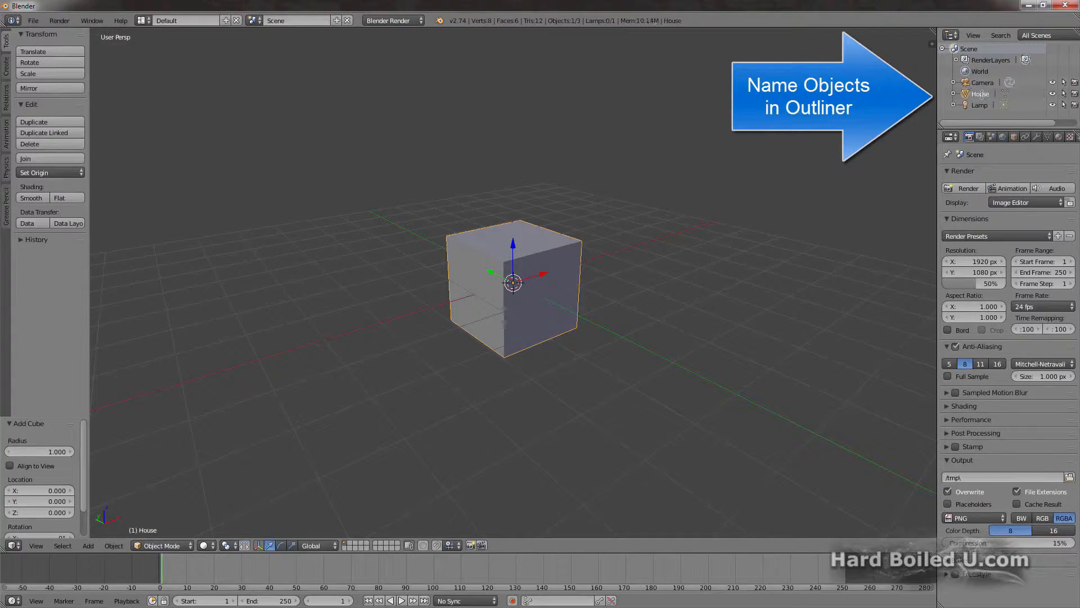
key(Tab)
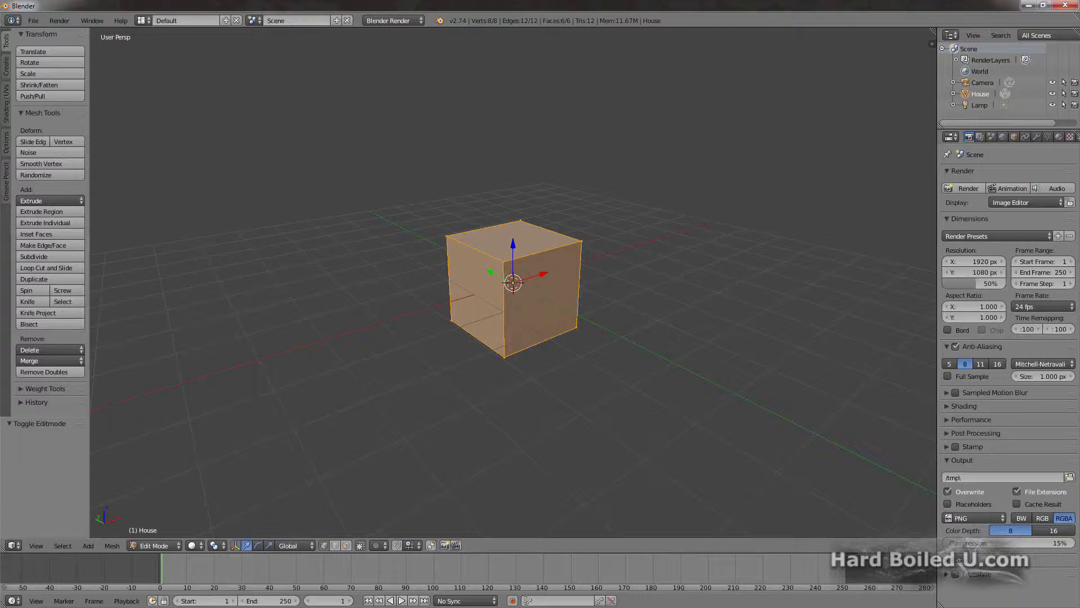
key(a)
key(a)
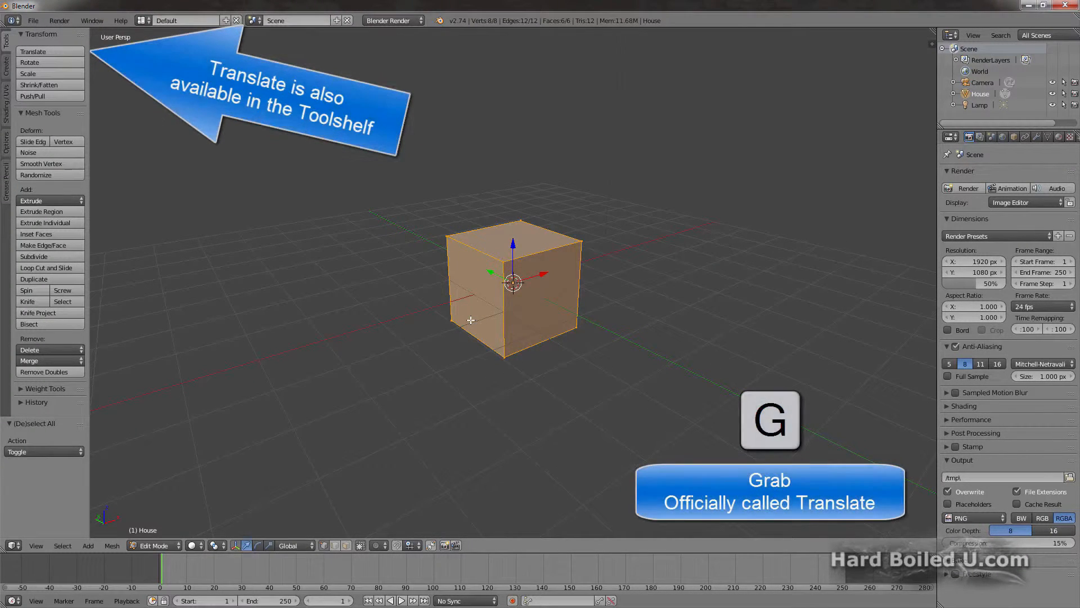
Step: Move the whole mesh up along the Z axis by exactly 1 unit
key(g)
key(z)
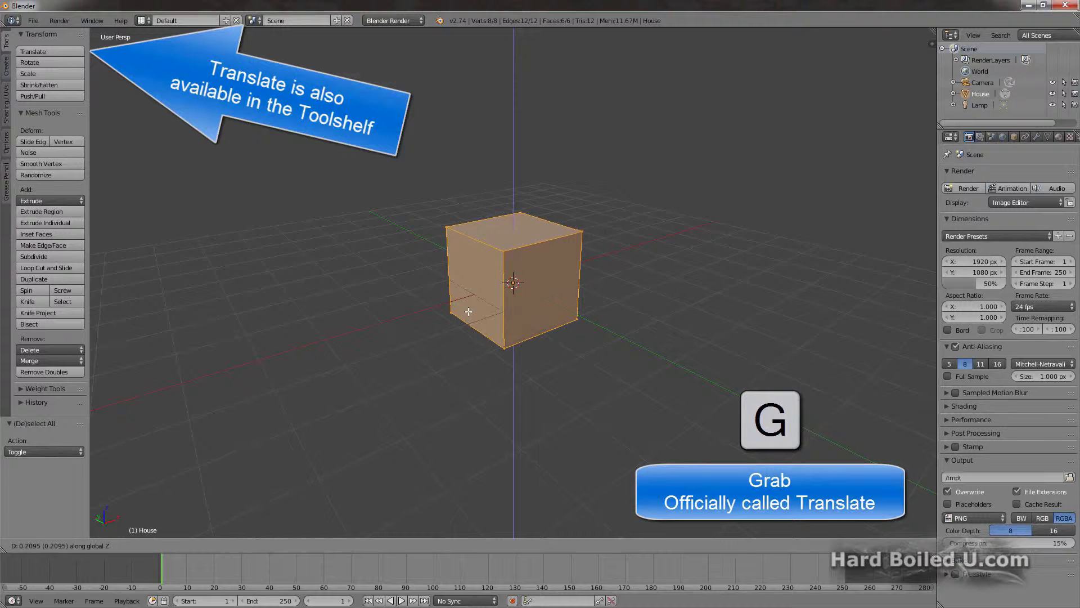
click(462, 276)
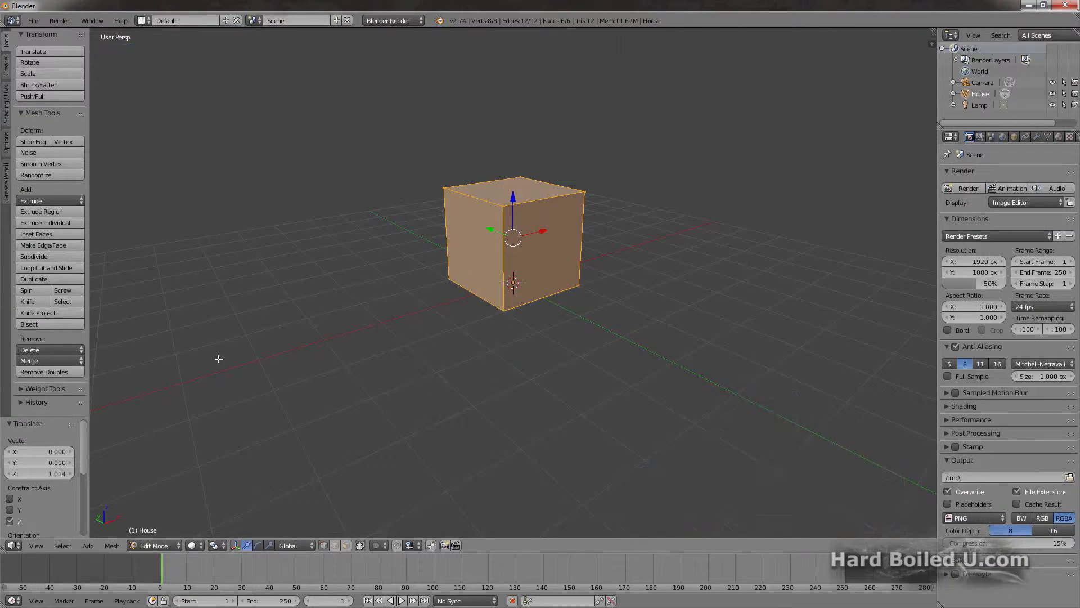
click(45, 472)
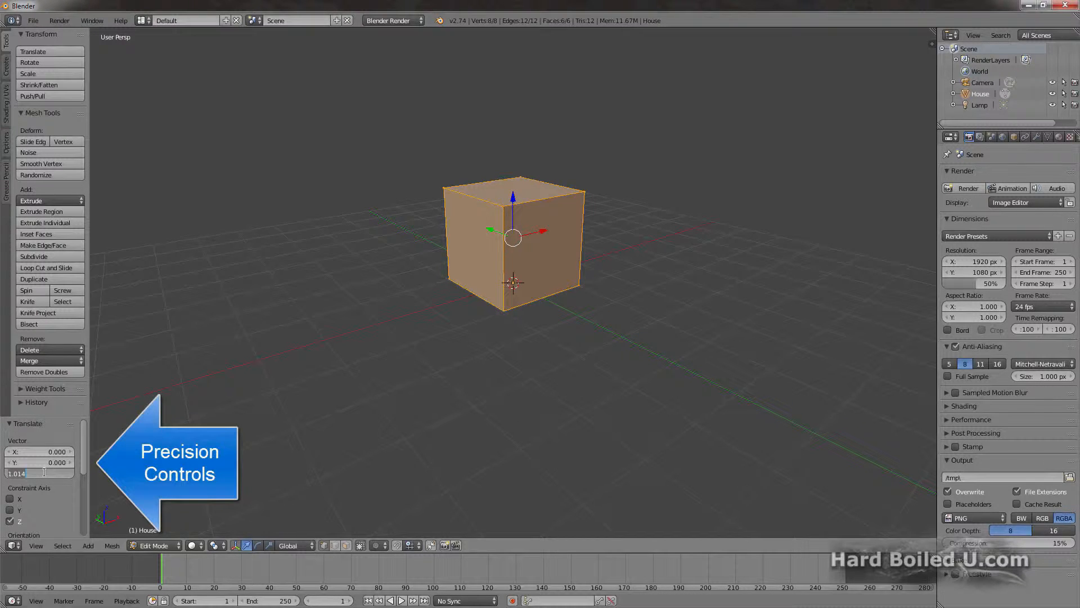
text(1)
key(Return)
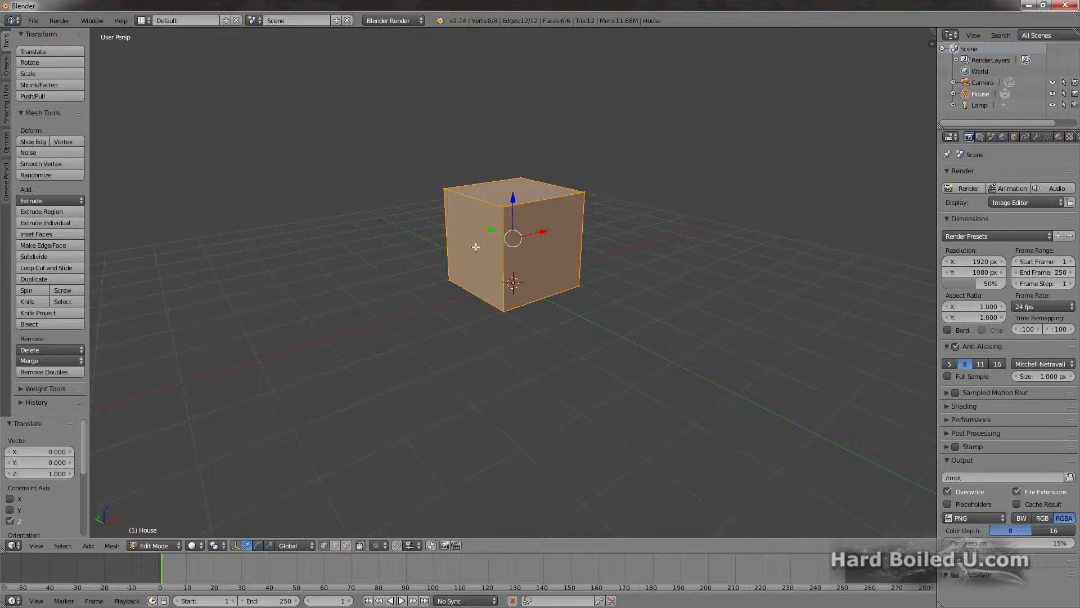
Step: Scale the whole mesh by about 1.75 on the X and Y axes only, keeping its height locked
key(a)
key(s)
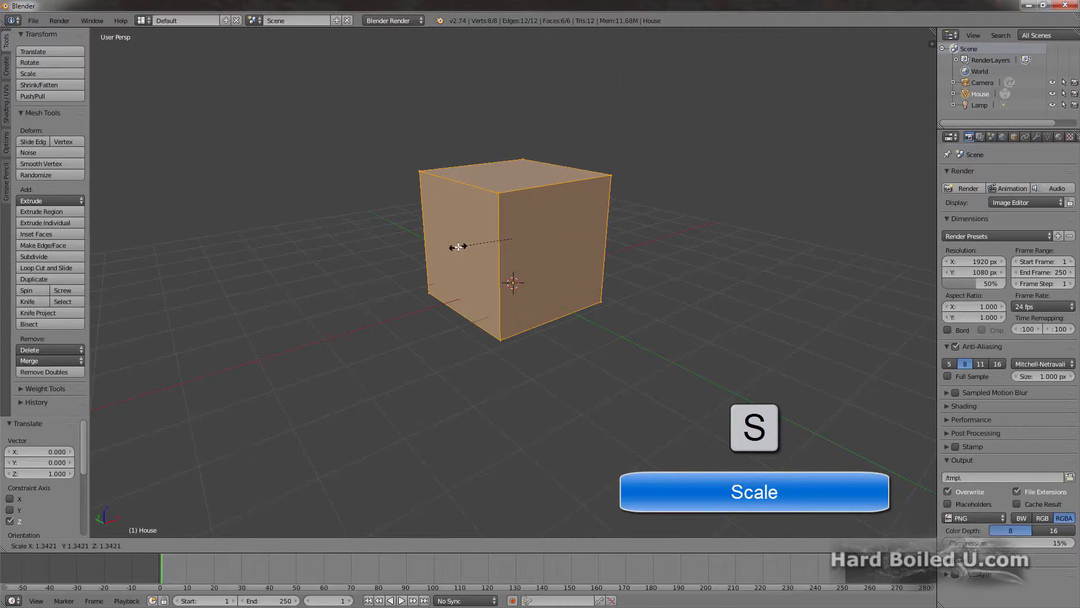
key(shift+z)
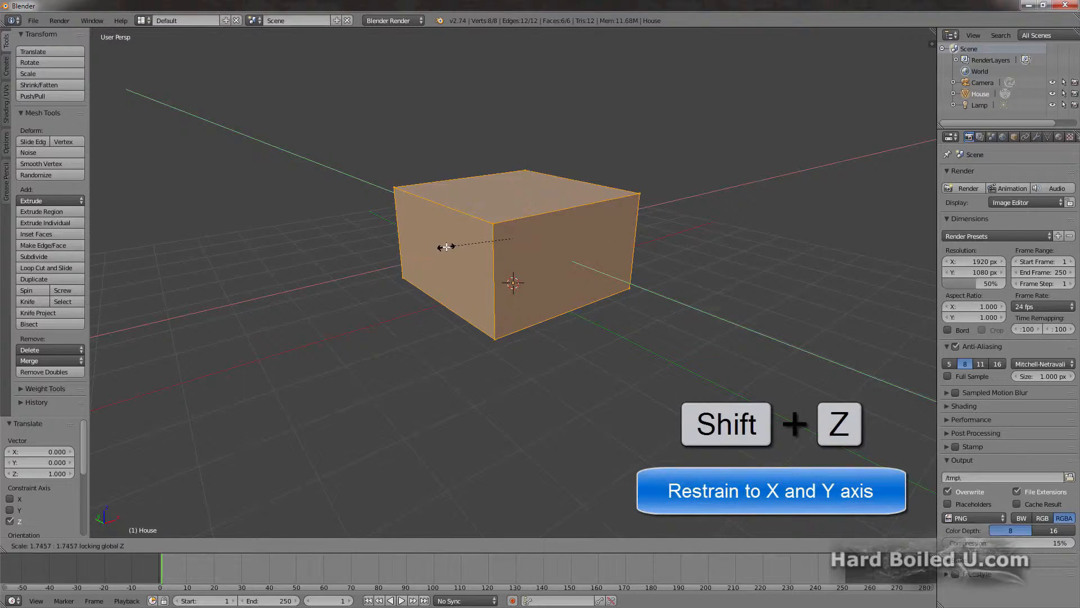
click(446, 246)
key(a)
key(a)
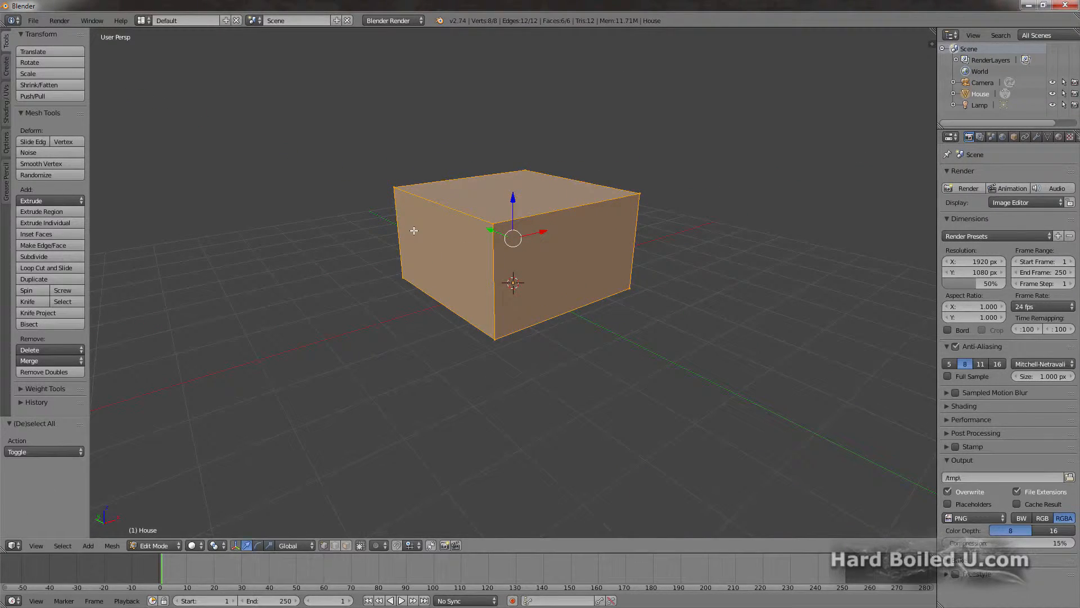
Step: In front view with see-through selection, circle-select the two vertices of the cube's right upper edge and extrude them 0.2 along X
key(KP_1)
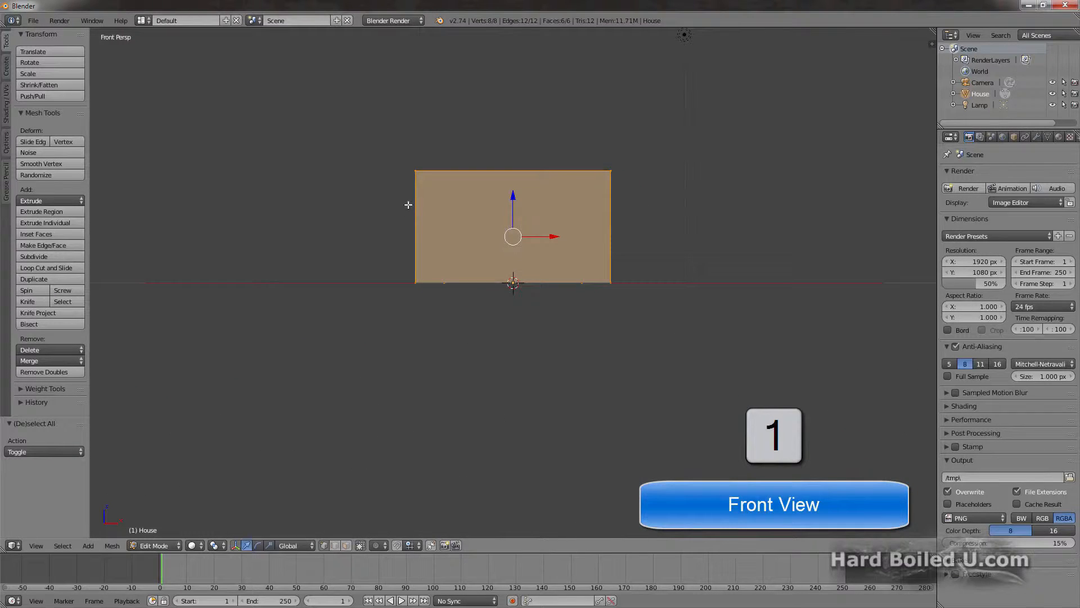
click(360, 546)
key(a)
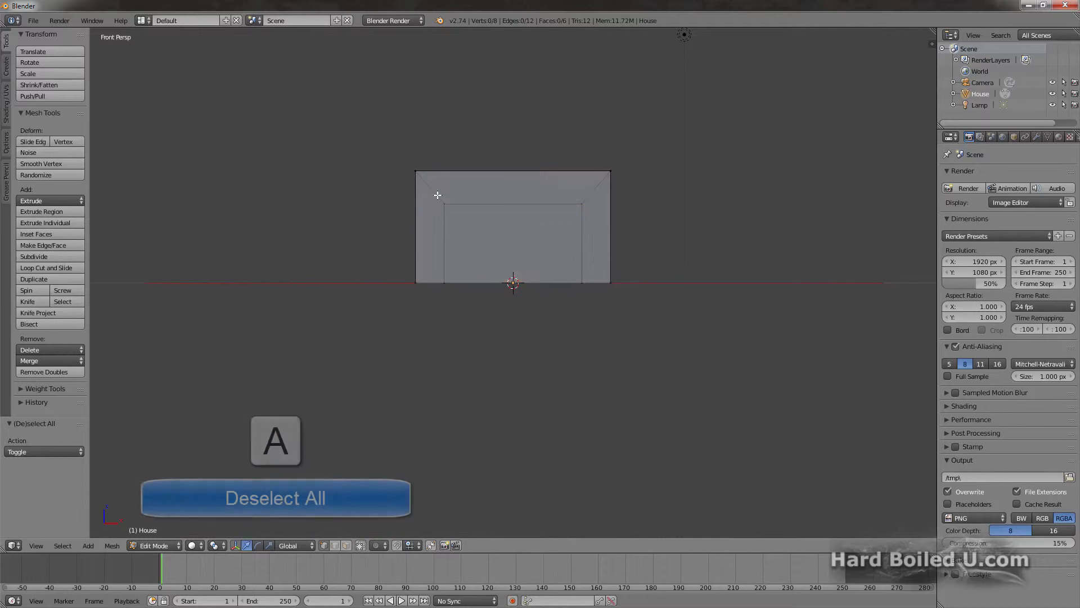
key(c)
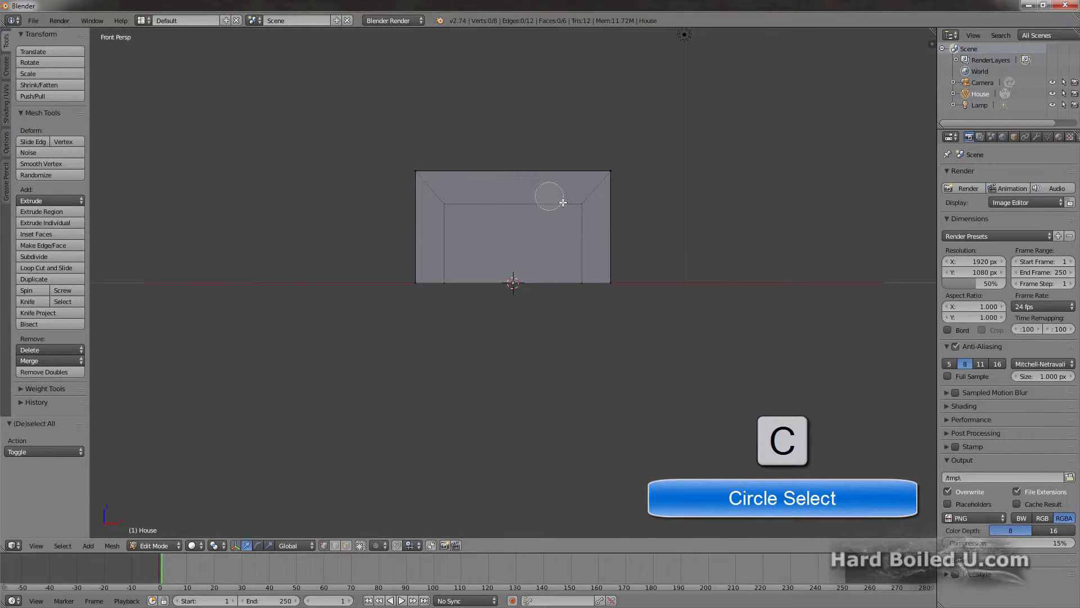
click(582, 201)
key(Escape)
key(e)
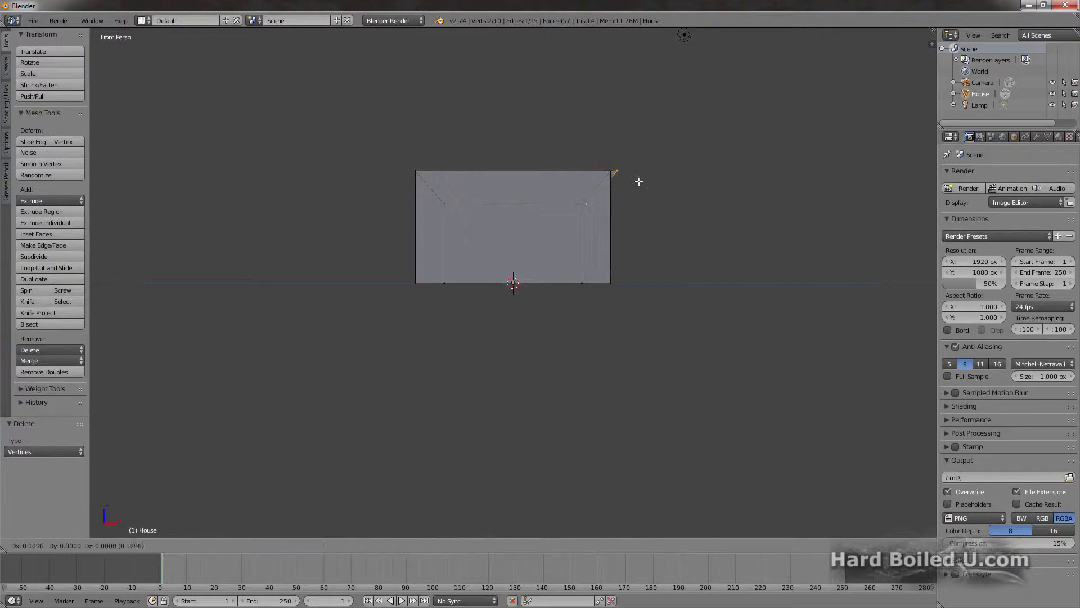
key(x)
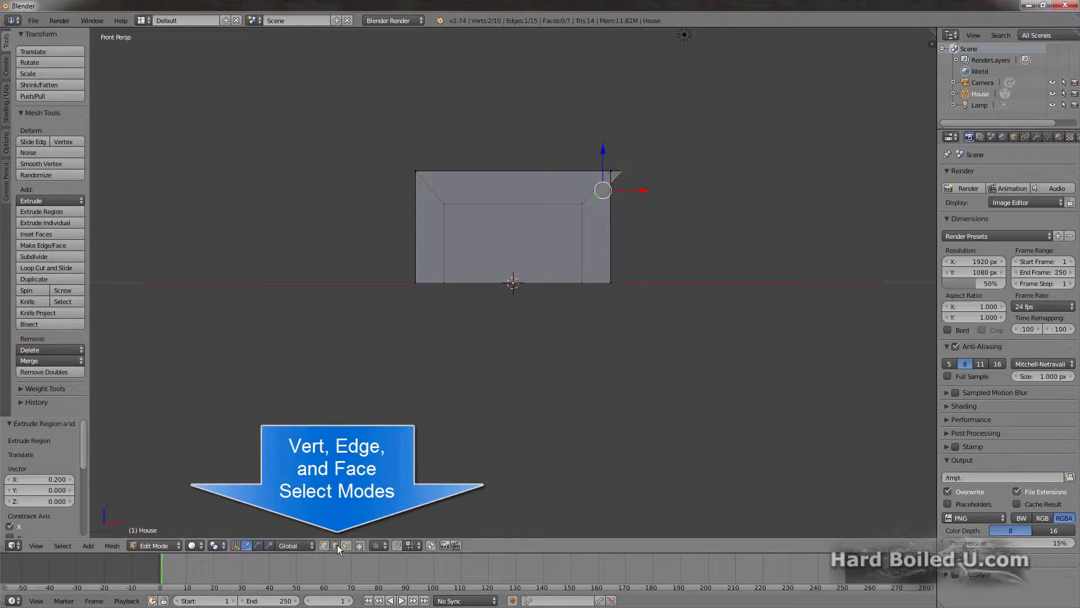
Step: Extrude the cube's left upper edge outward by -0.2 along X
right_click(427, 190)
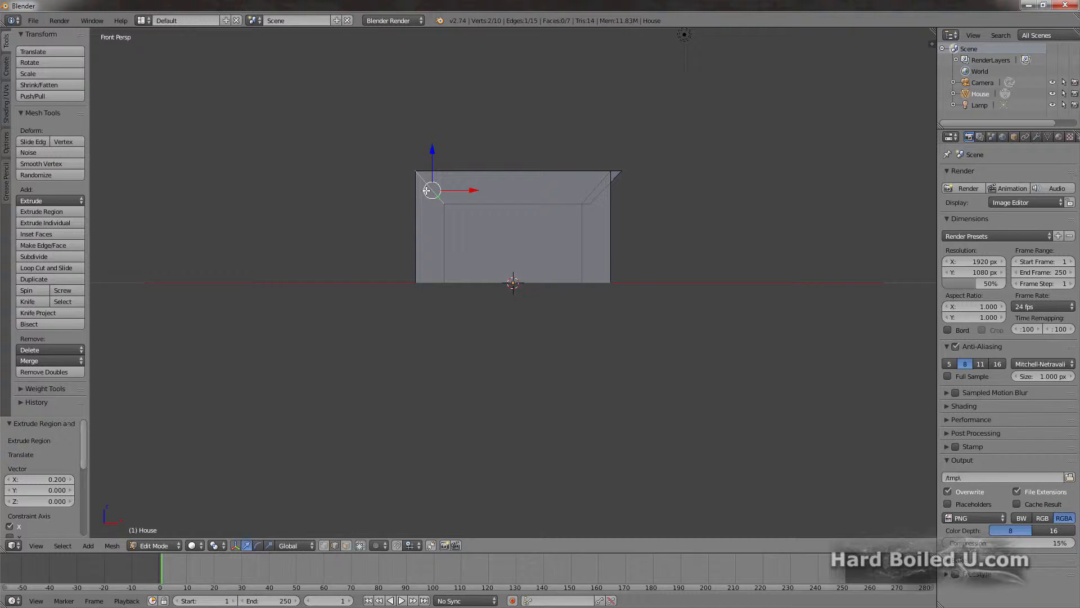
key(e)
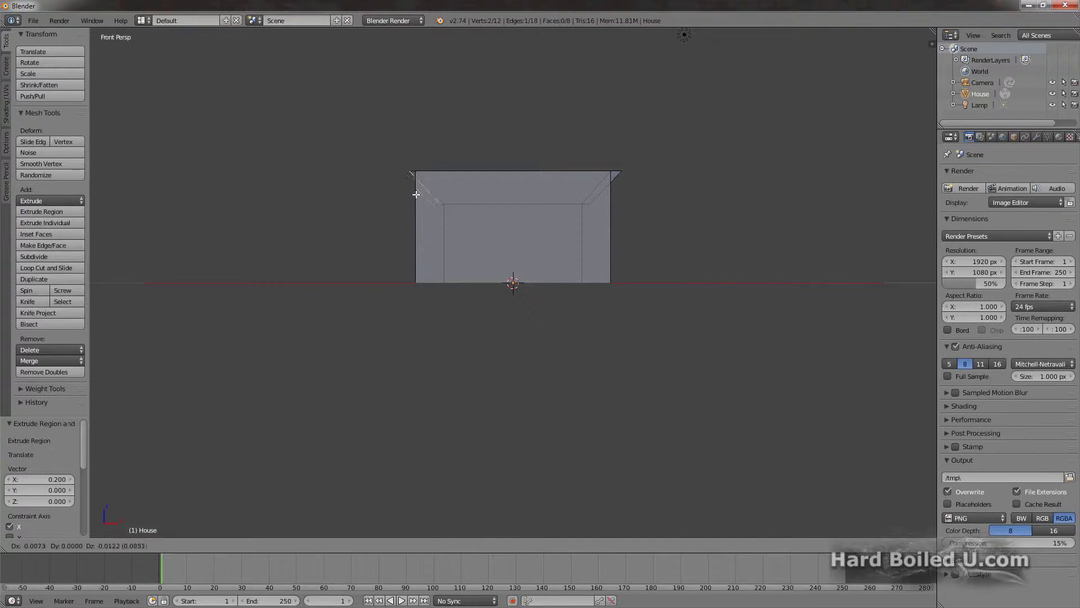
key(Escape)
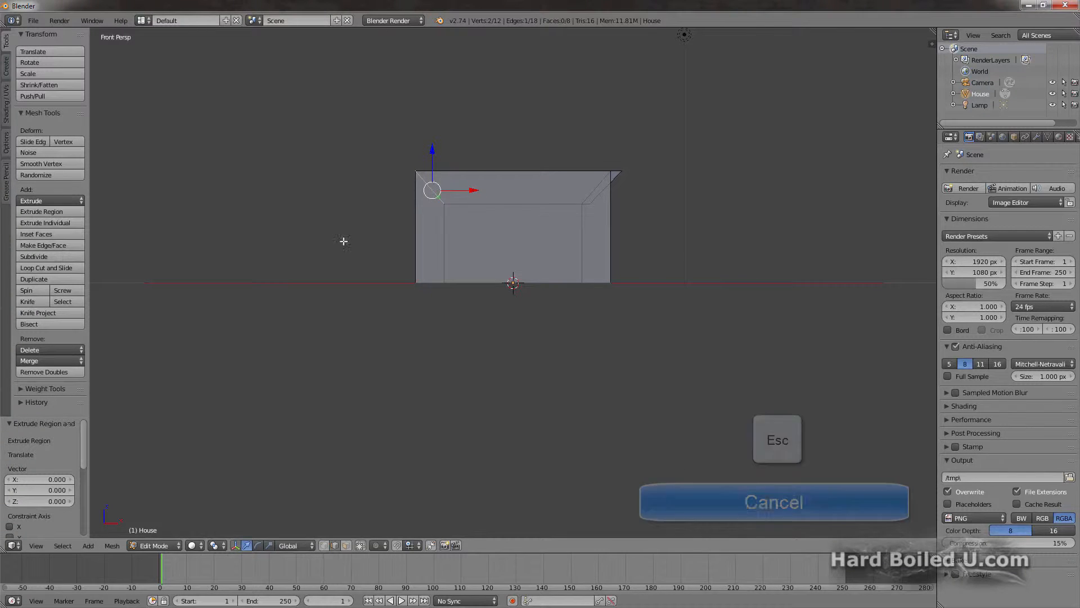
click(54, 484)
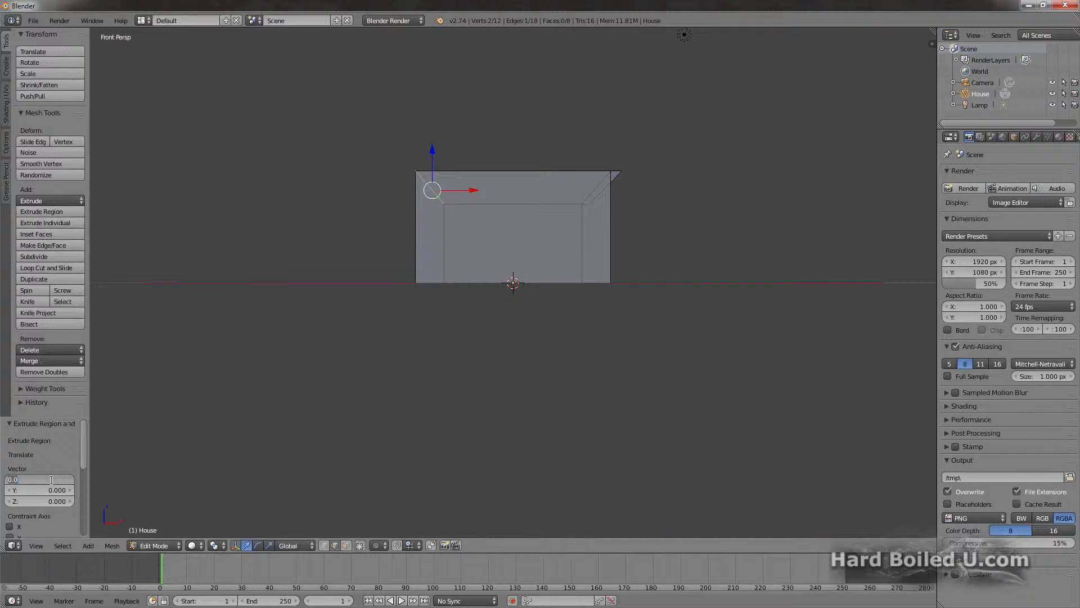
text(-2)
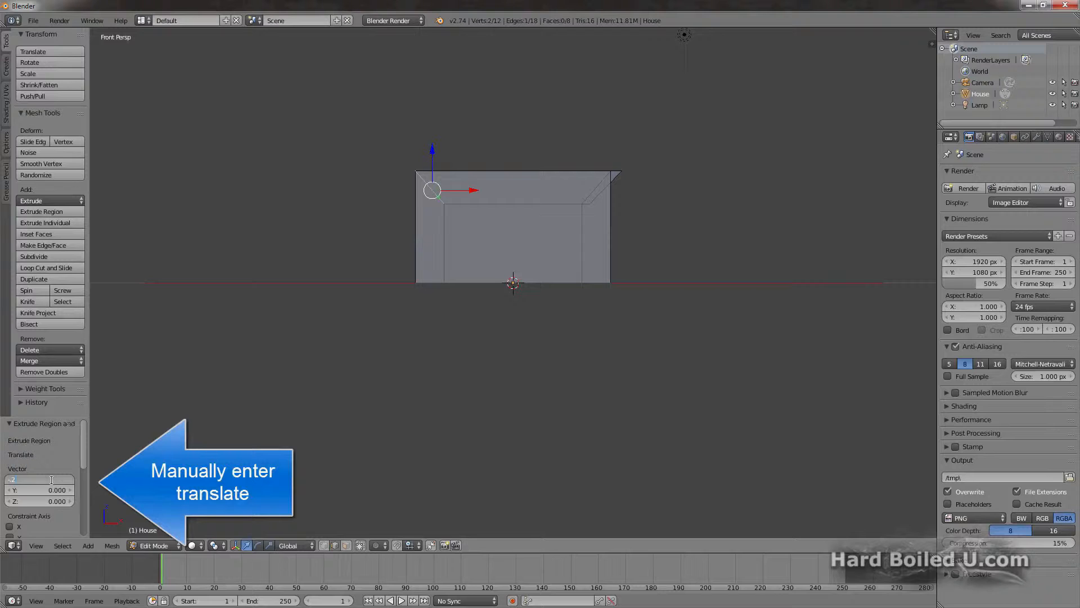
key(Return)
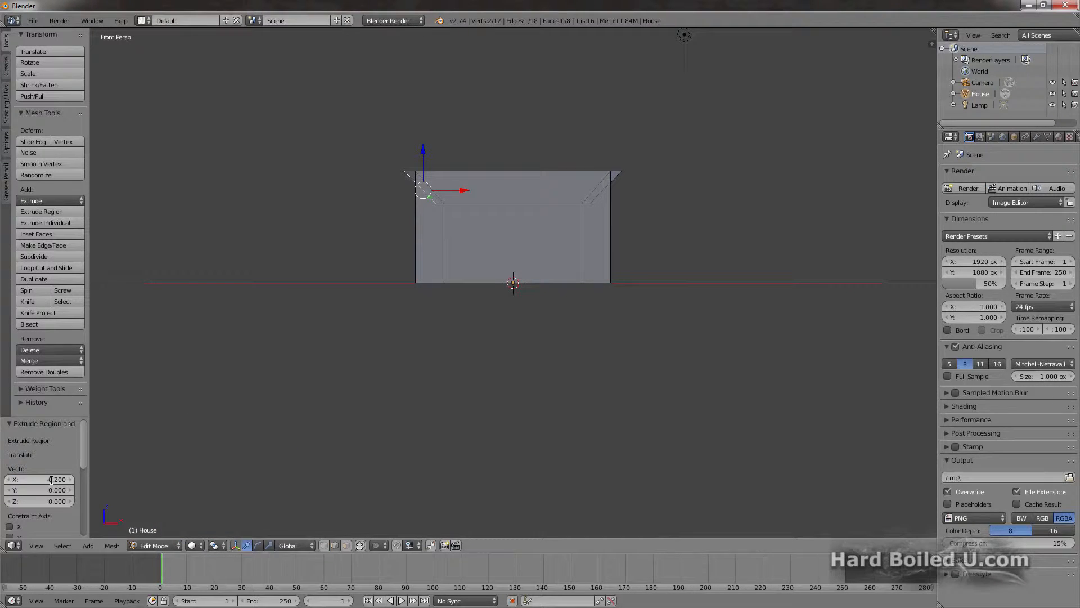
Step: Select the three top faces, including both overhang strips, in face select mode and extrude them upward about 0.7
middle_drag(353, 251, 392, 271)
key(ctrl+Tab)
key(1)
key(ctrl+Tab)
key(3)
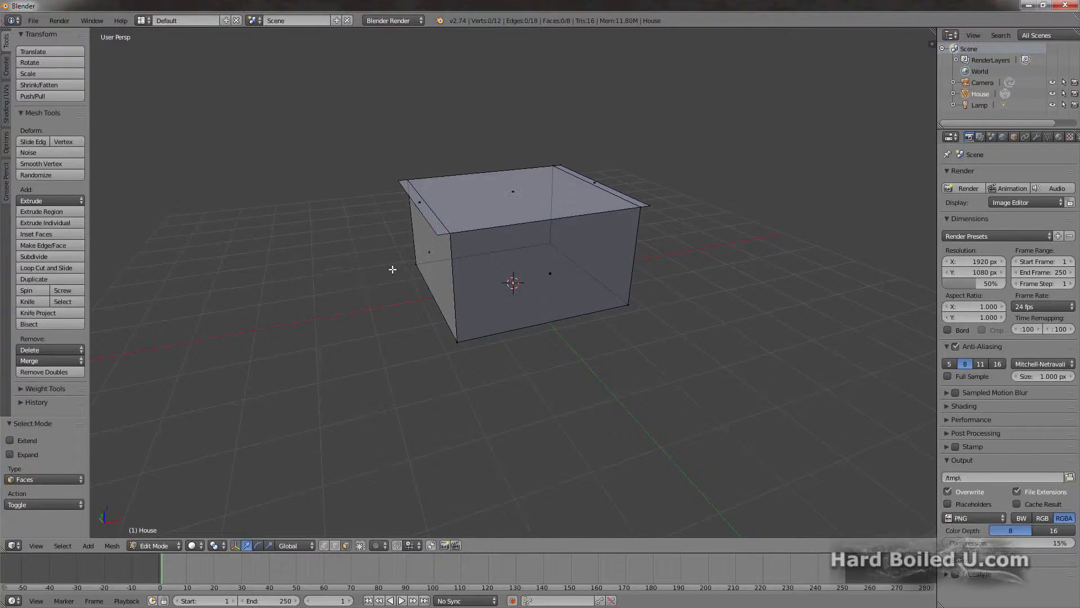
right_click(419, 205)
shift+right_click(483, 201)
shift+right_click(595, 183)
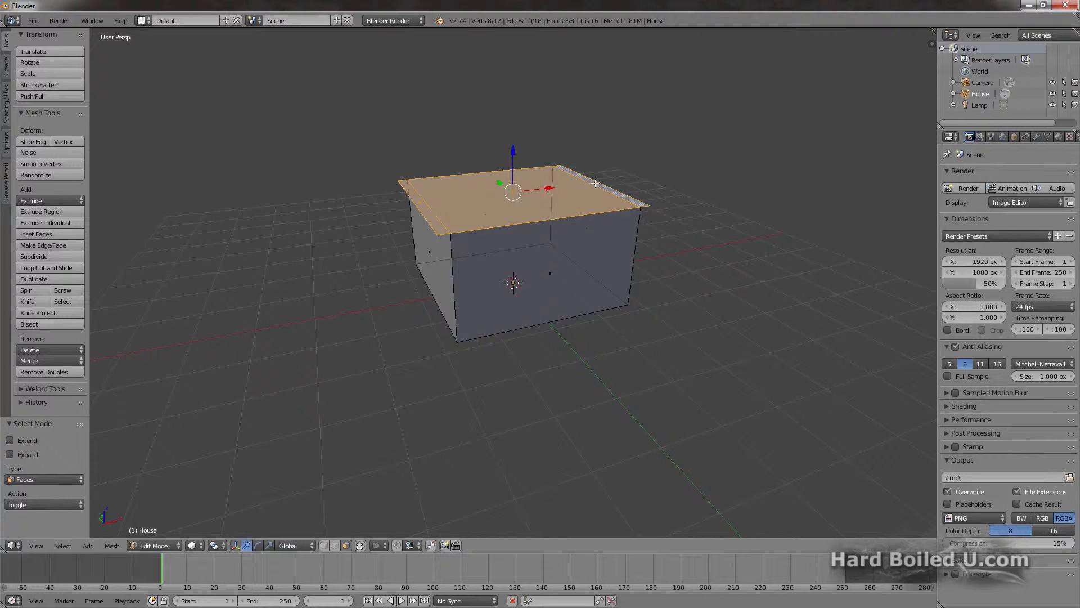
key(e)
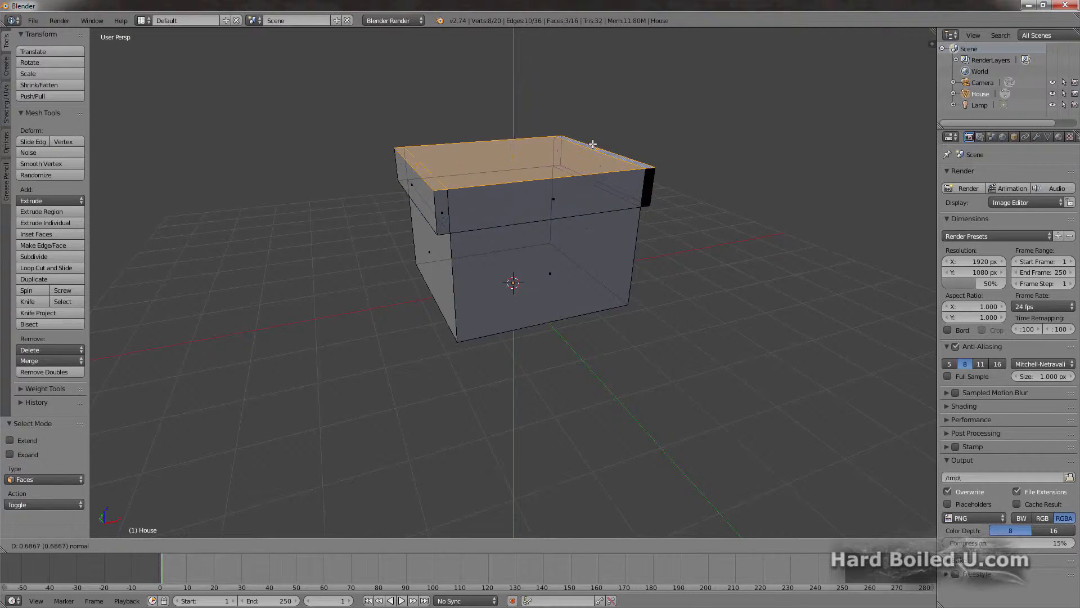
click(593, 142)
Step: Merge the four top vertices at the back and then the four at the front, each group at its center, to form the roof ridge
key(ctrl+Tab)
key(1)
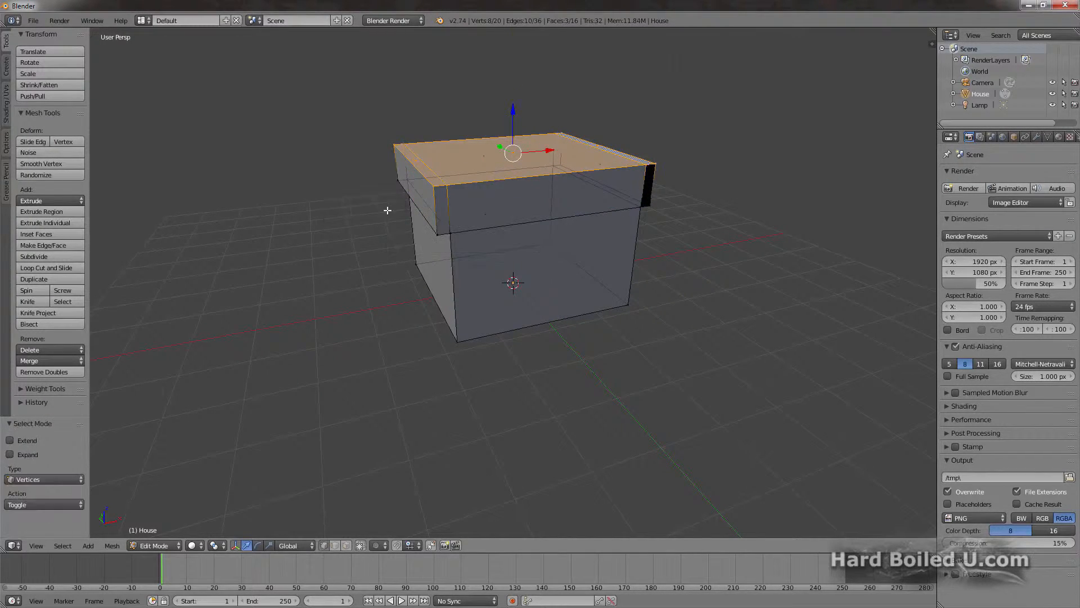
key(a)
key(b)
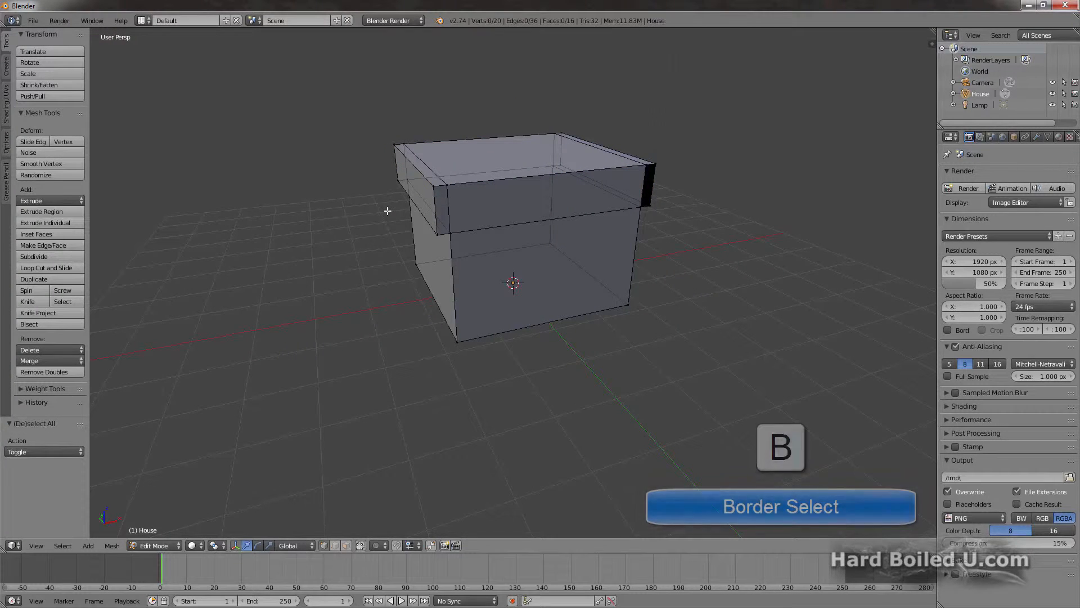
drag(362, 99, 567, 158)
key(alt+m)
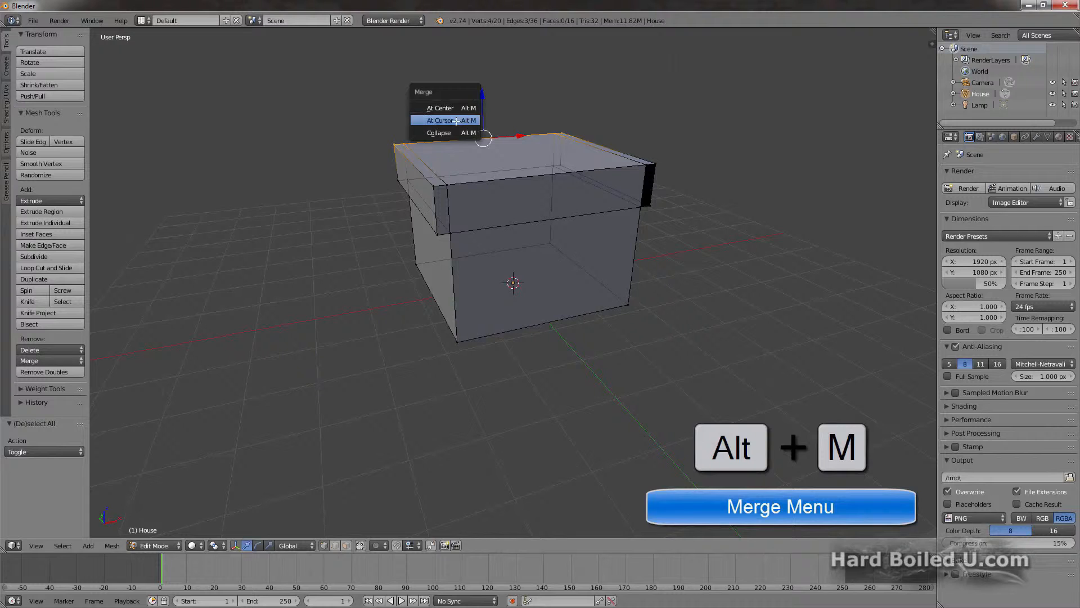
click(451, 108)
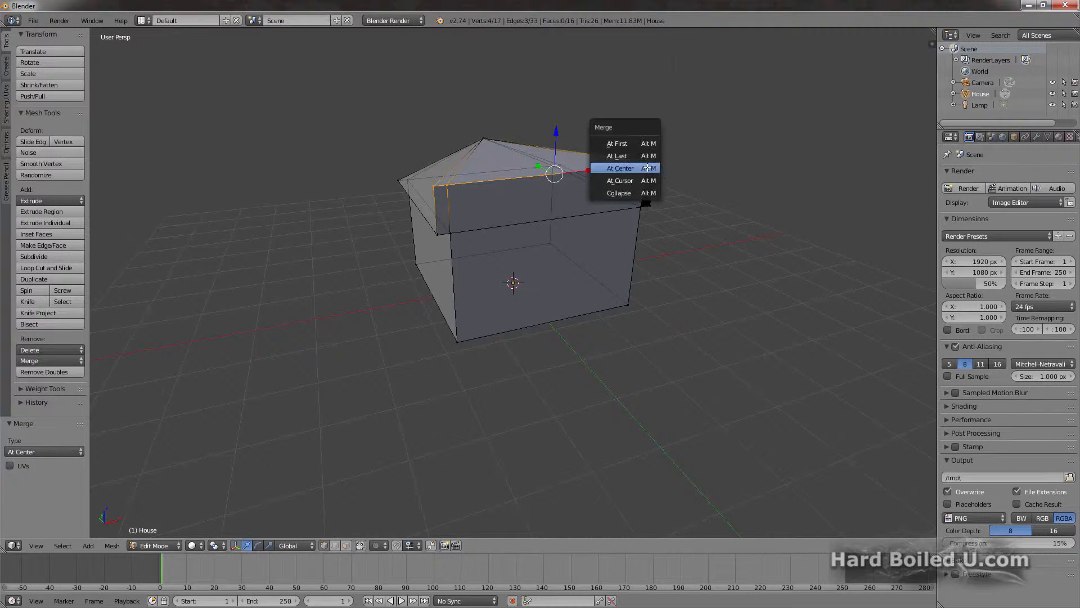
click(613, 166)
Step: Fill the open gaps in the roof overhang at the gable ends with faces, each made from four corner vertices
middle_drag(386, 243, 282, 227)
scroll(465, 162, up, 5)
middle_drag(470, 143, 500, 158)
shift+right_click(541, 134)
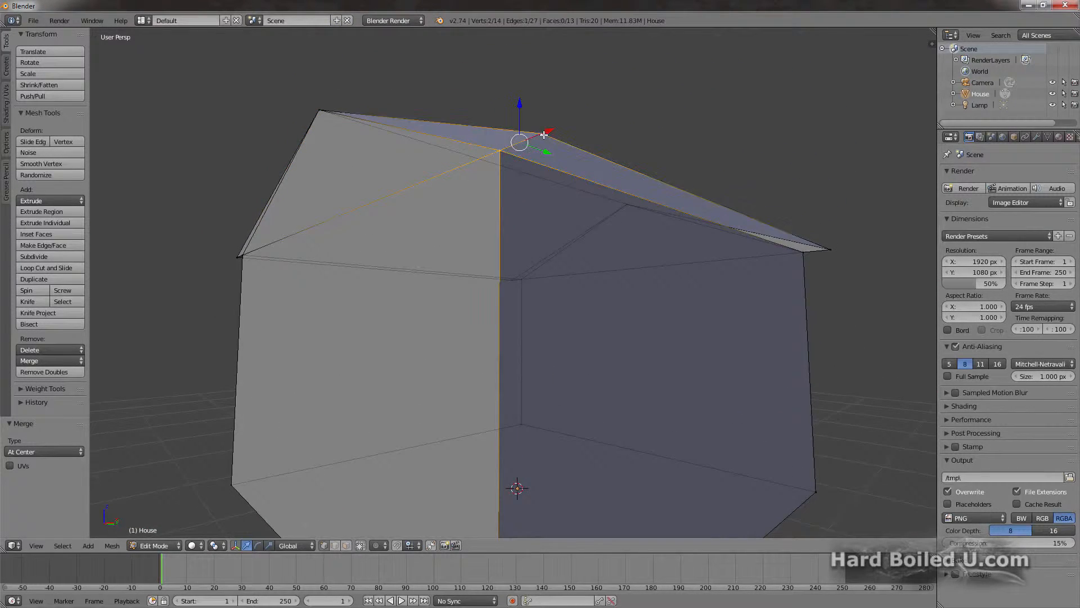
shift+right_click(831, 249)
shift+right_click(802, 253)
key(f)
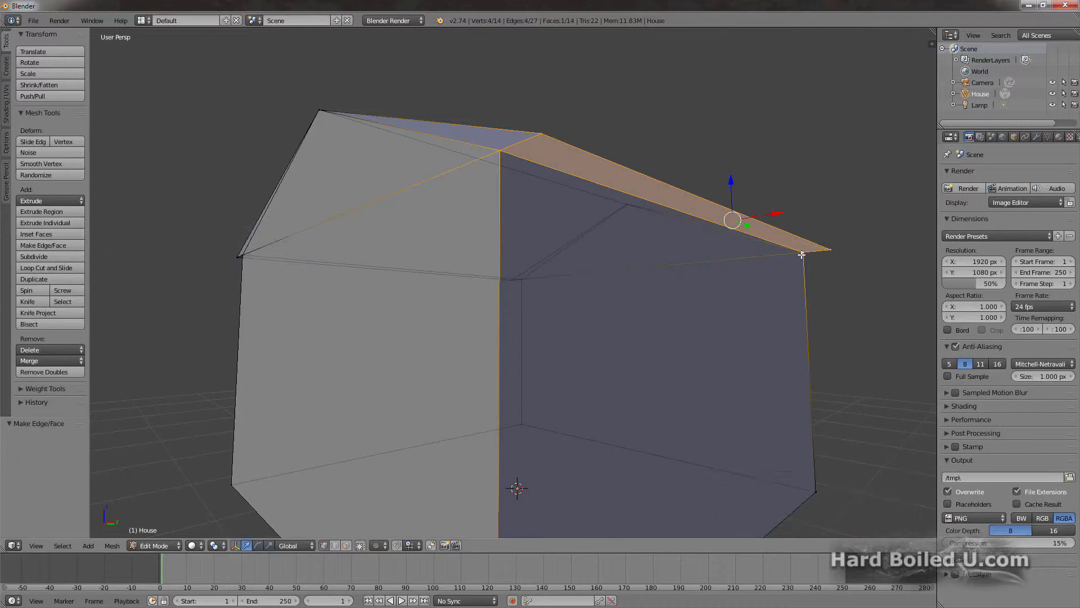
middle_drag(348, 274, 155, 275)
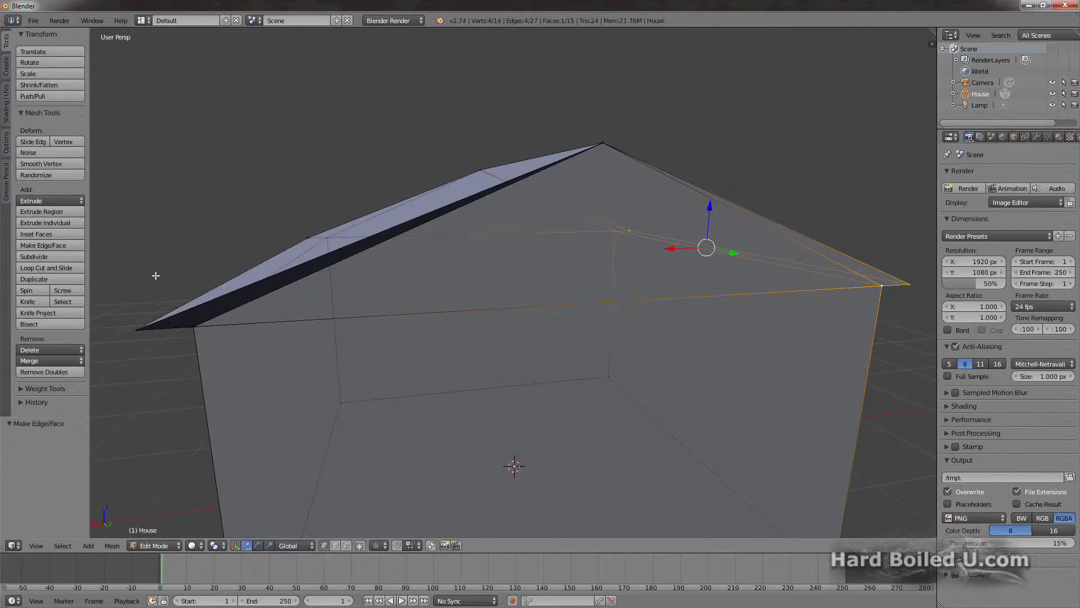
Step: Select the whole house mesh, recalculate its normals to face outside, and deselect everything
scroll(156, 275, down, 4)
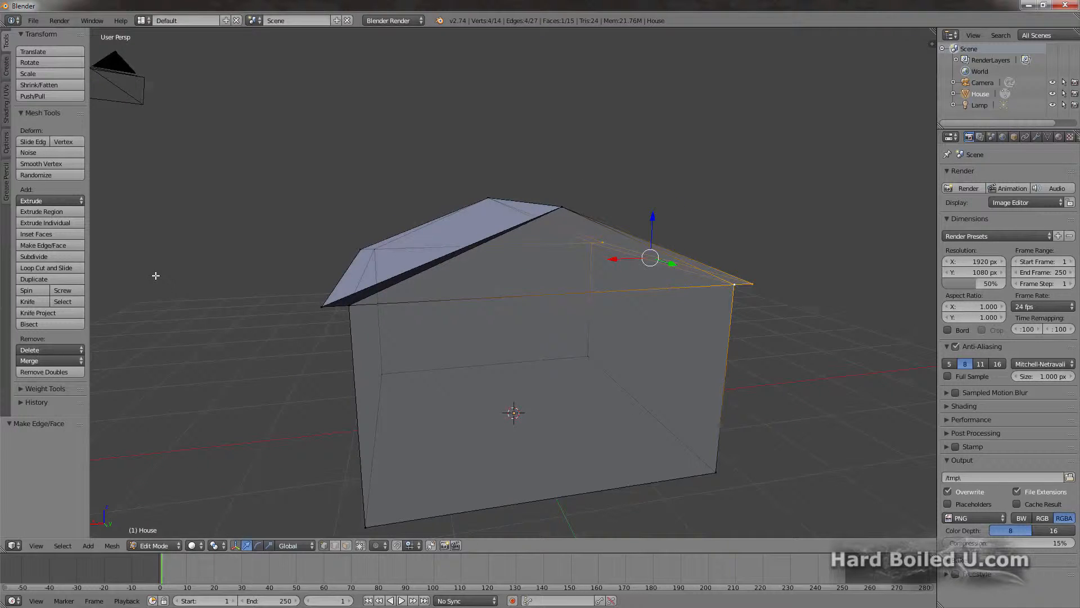
key(ctrl+n)
key(a)
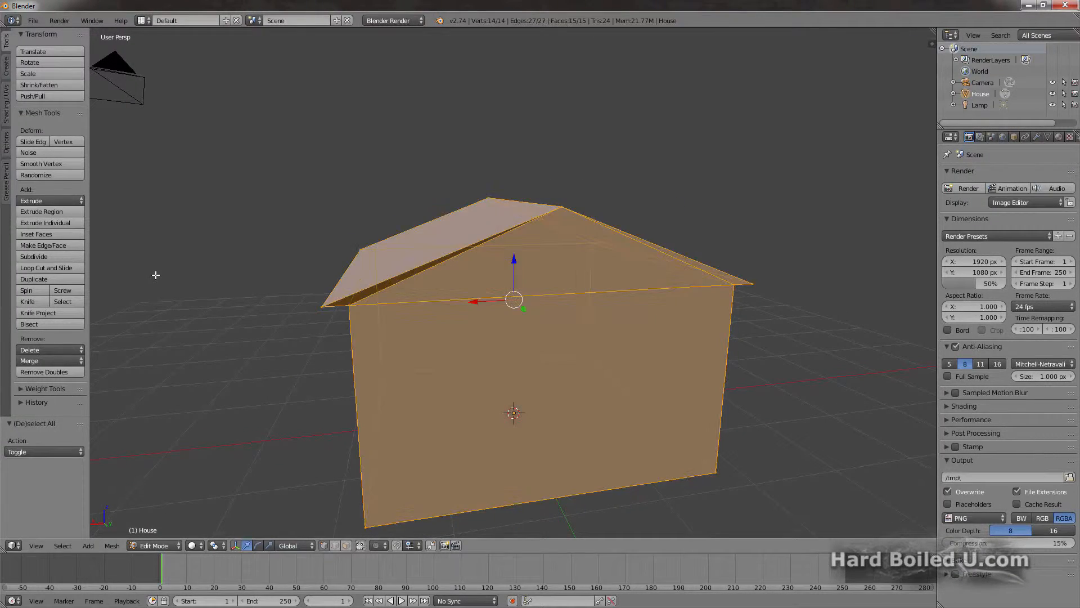
key(ctrl+n)
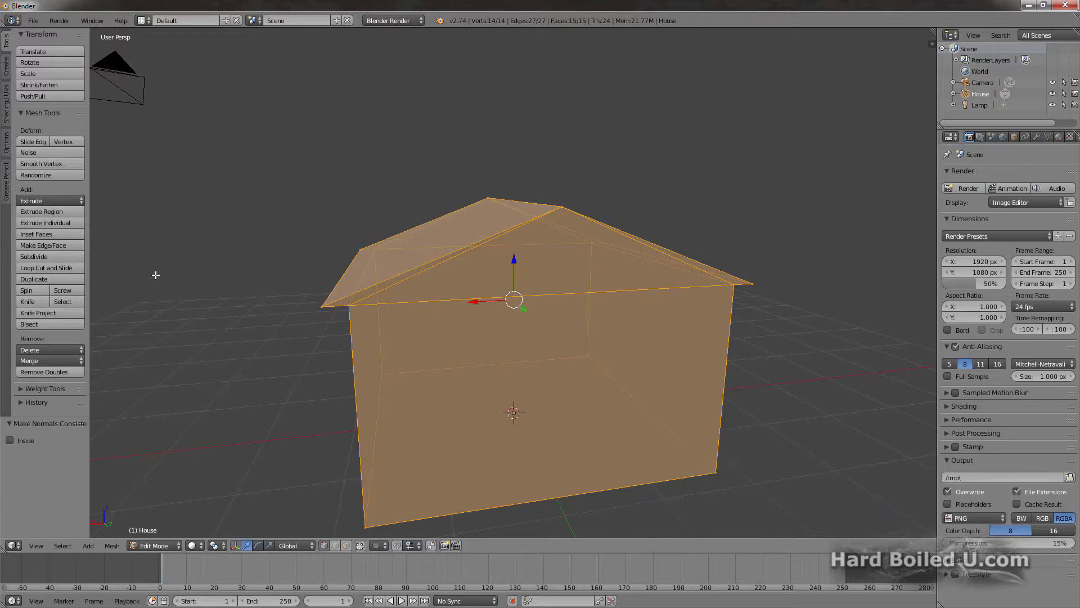
key(a)
Step: Add one horizontal loop cut around the house walls and slide it up toward the roof by a factor of about 0.6
middle_drag(200, 266, 373, 280)
key(ctrl+r)
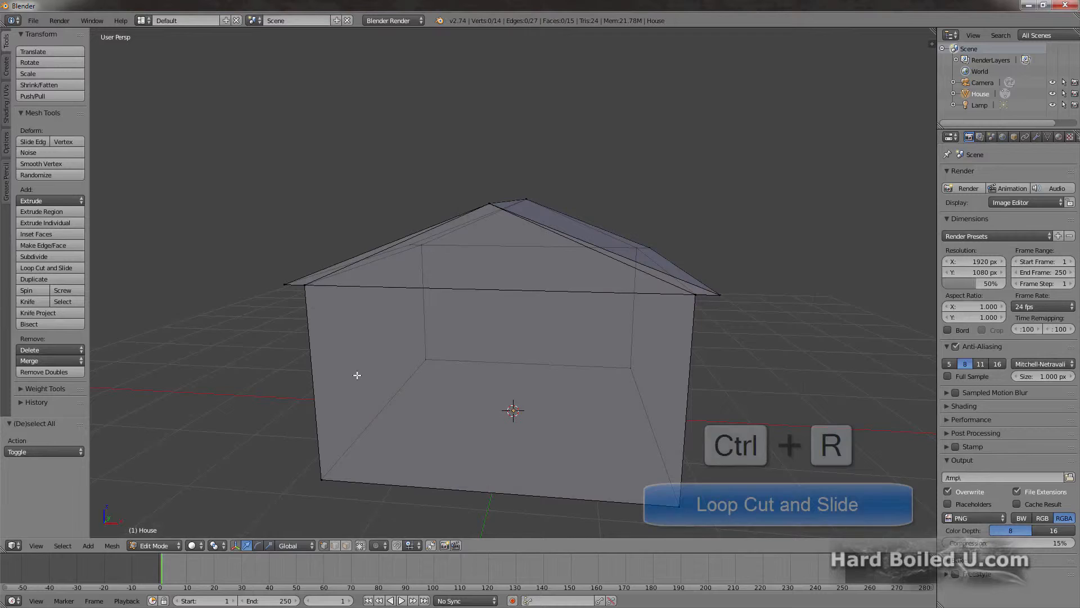
click(328, 387)
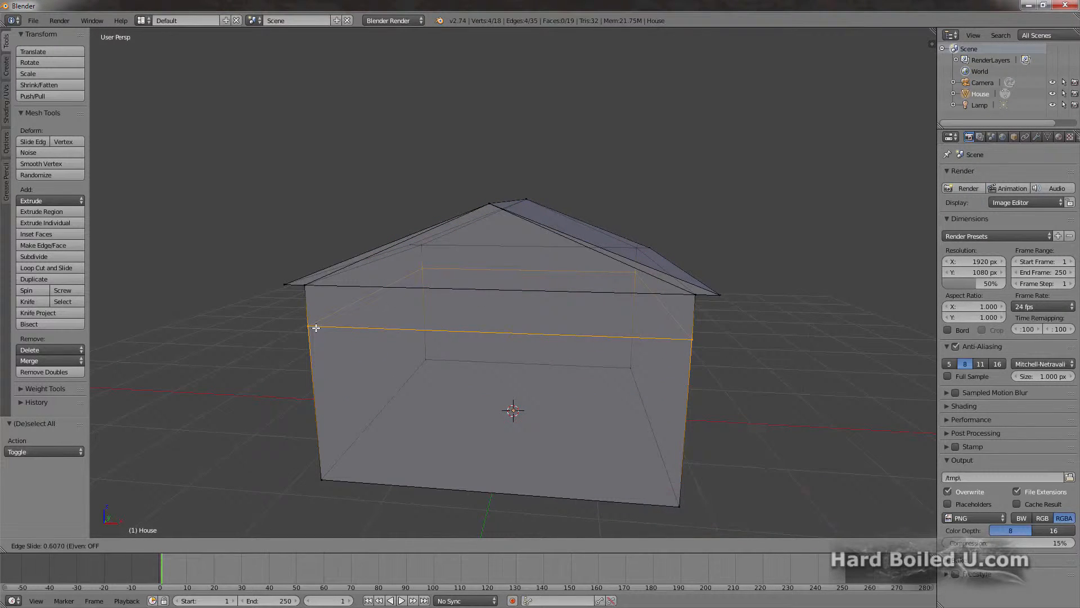
click(316, 326)
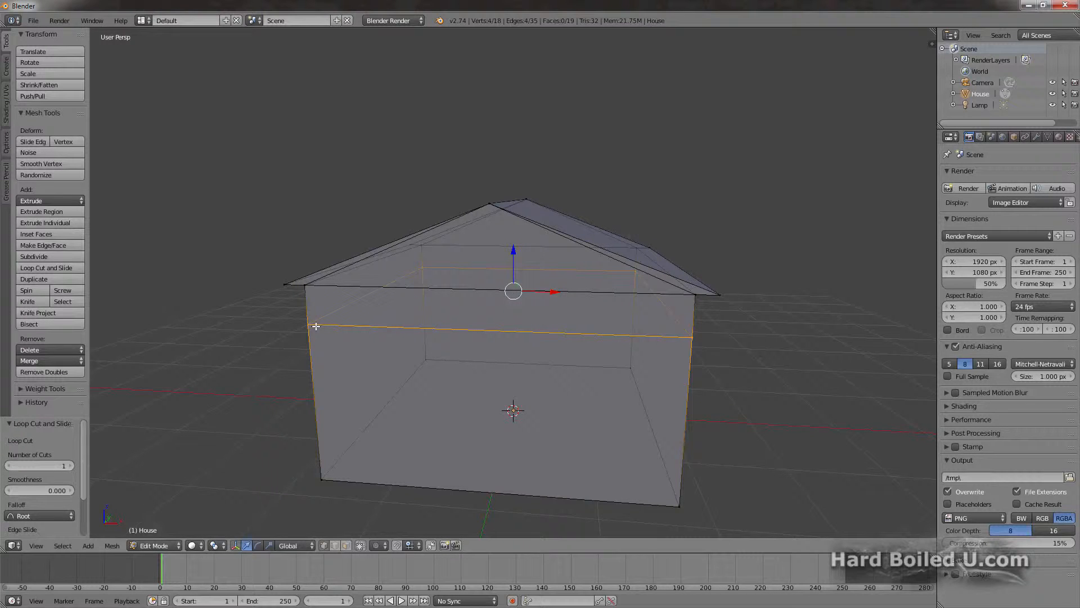
key(ctrl+z)
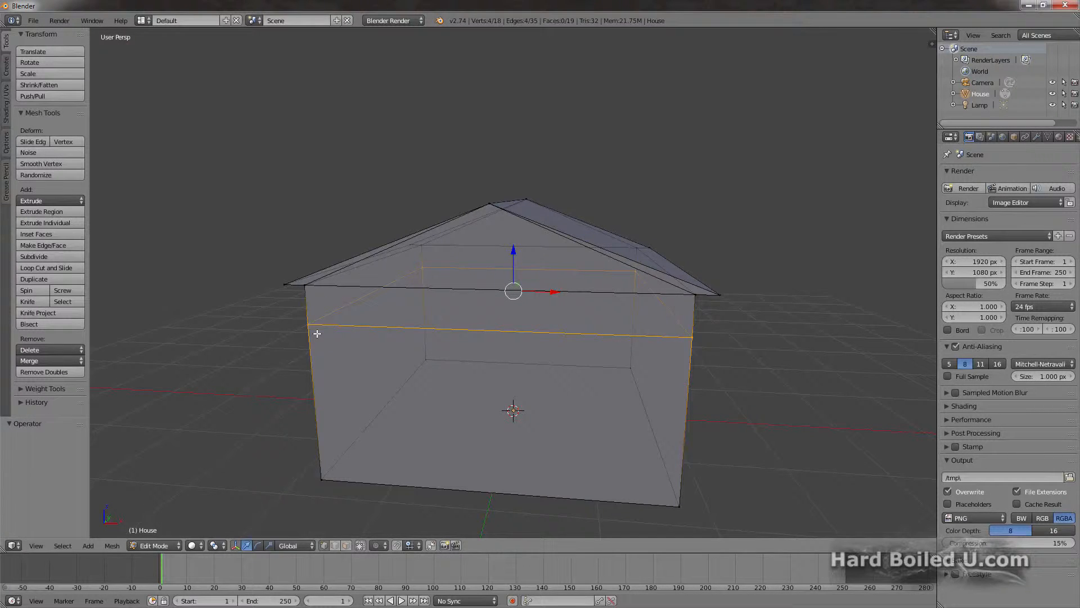
Step: Add two evenly spaced vertical loop cuts through the front and back walls, leaving them centred without sliding
key(ctrl+r)
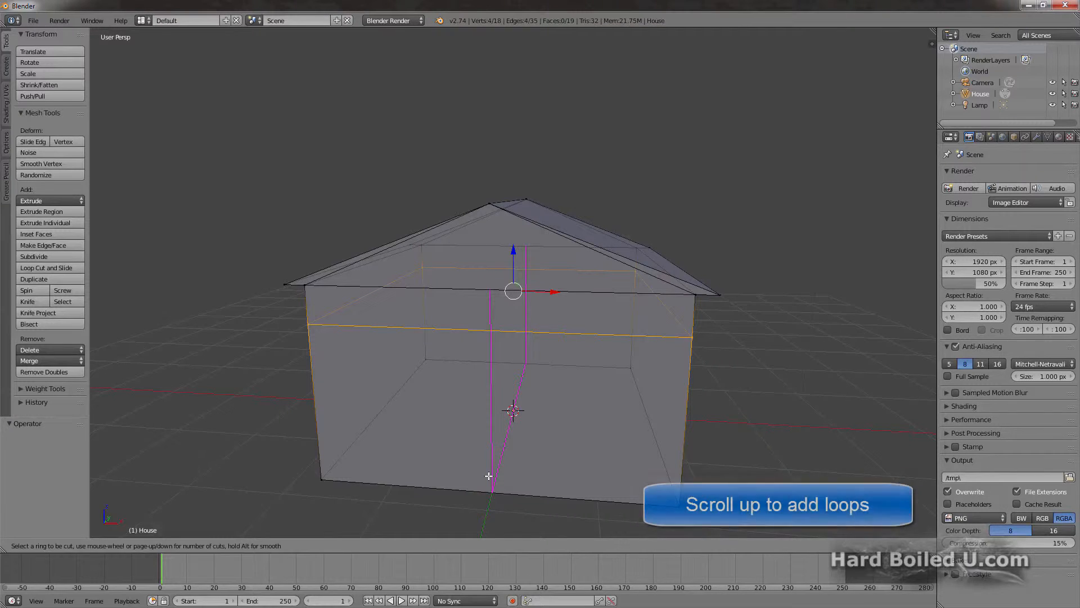
scroll(489, 476, up, 1)
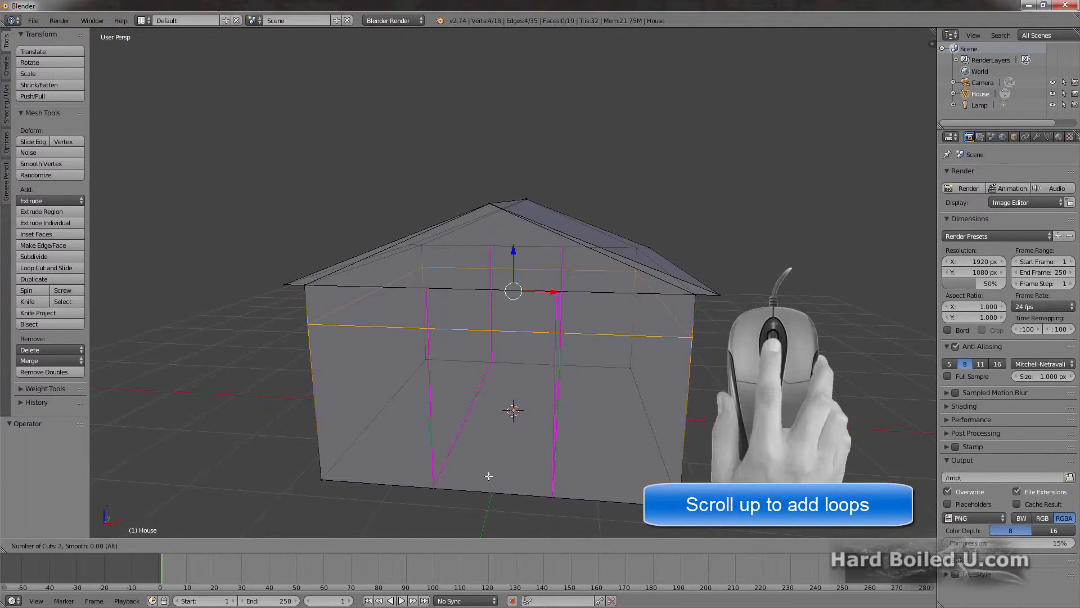
click(488, 476)
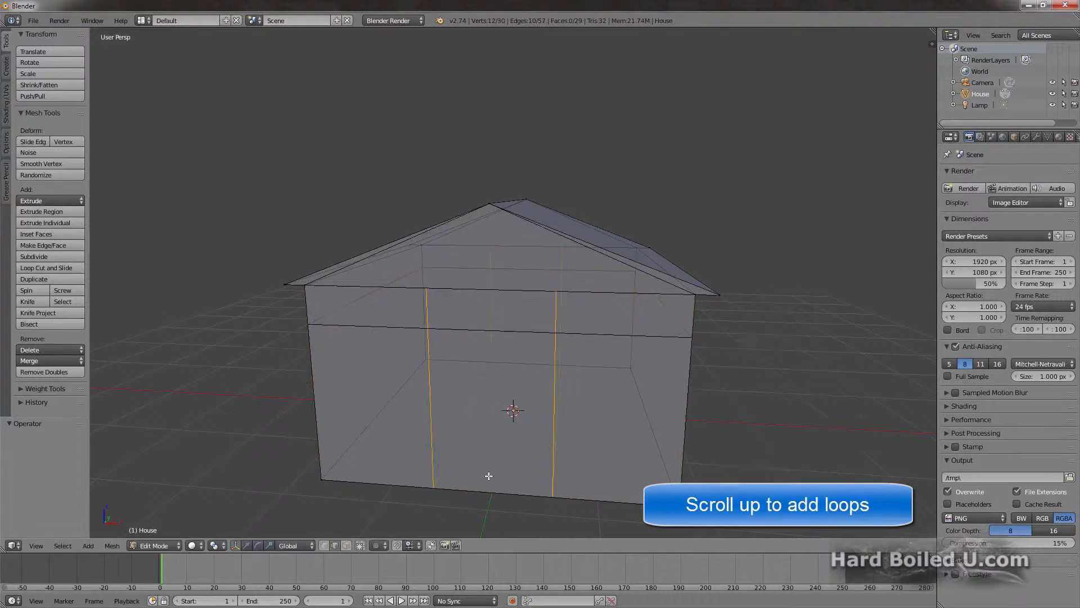
right_click(443, 472)
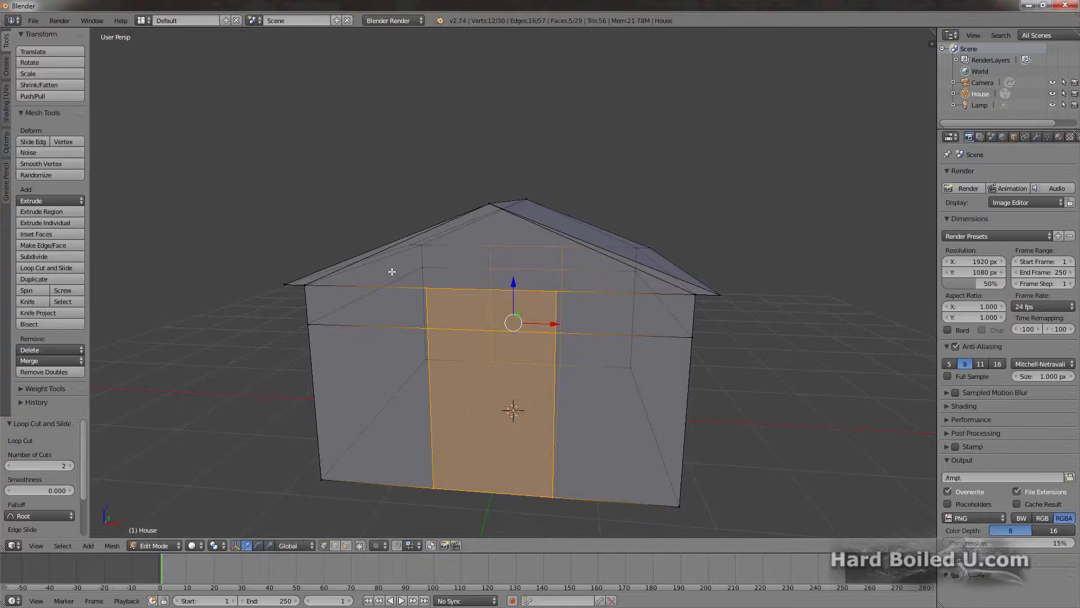
Step: Knife-cut an edge across the front gable from the upper end of the left vertical cut to the roof peak, then deselect everything
key(k)
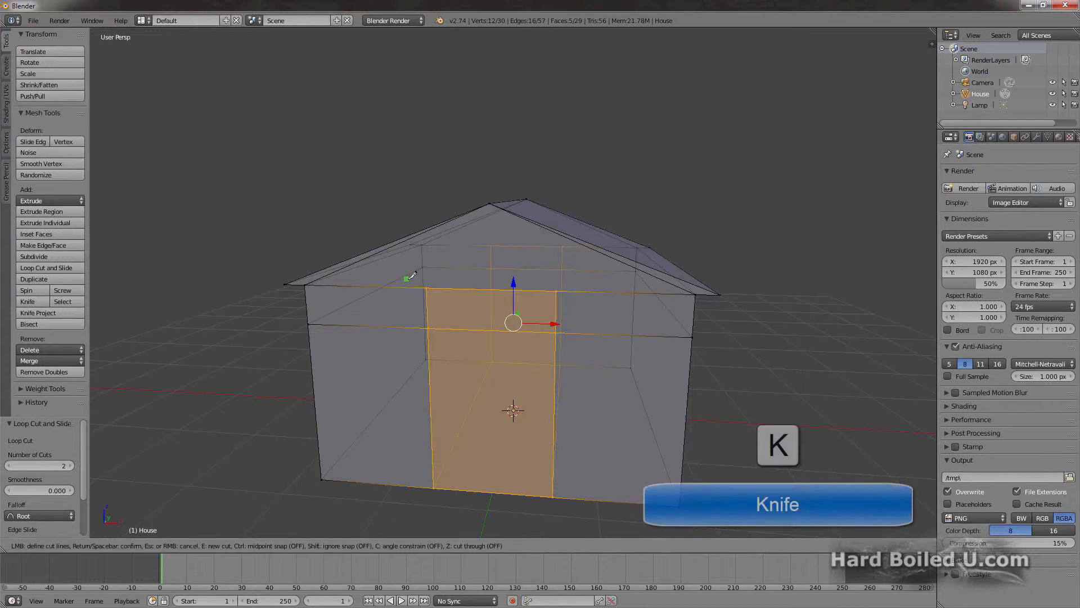
click(428, 283)
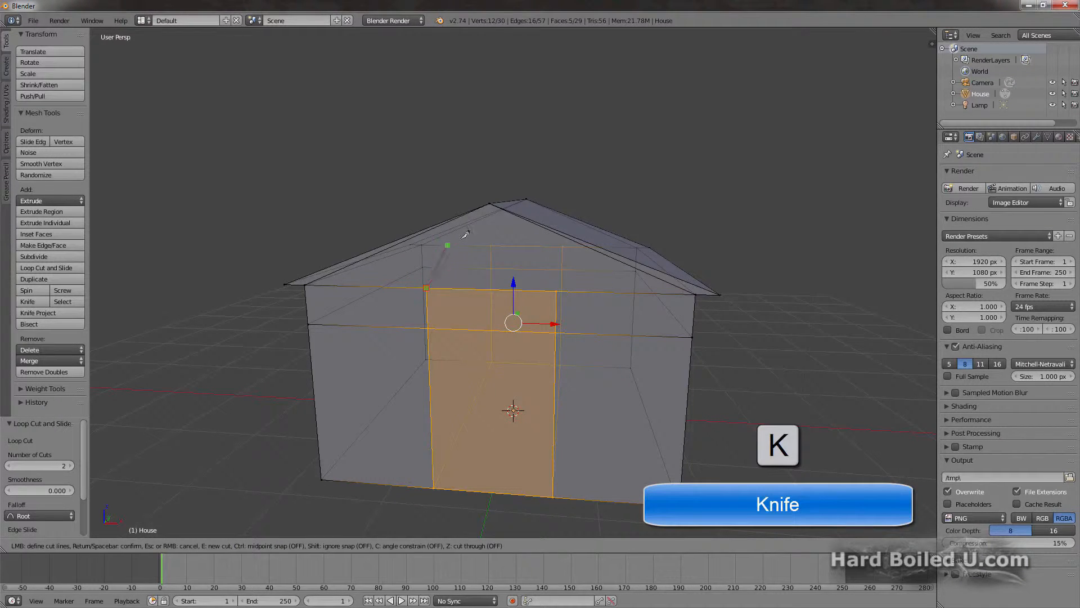
click(491, 203)
key(Return)
key(a)
Step: In face select mode, extrude the middle front face below the horizontal cut inward as a recessed doorway, and return to Object Mode
key(ctrl+Tab)
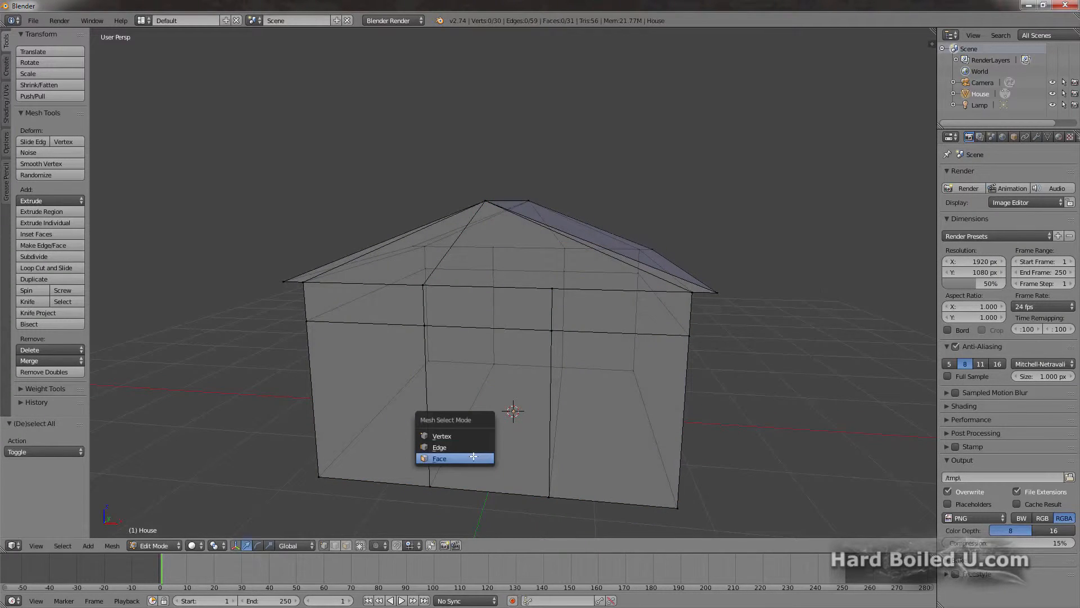
click(473, 456)
click(485, 411)
key(e)
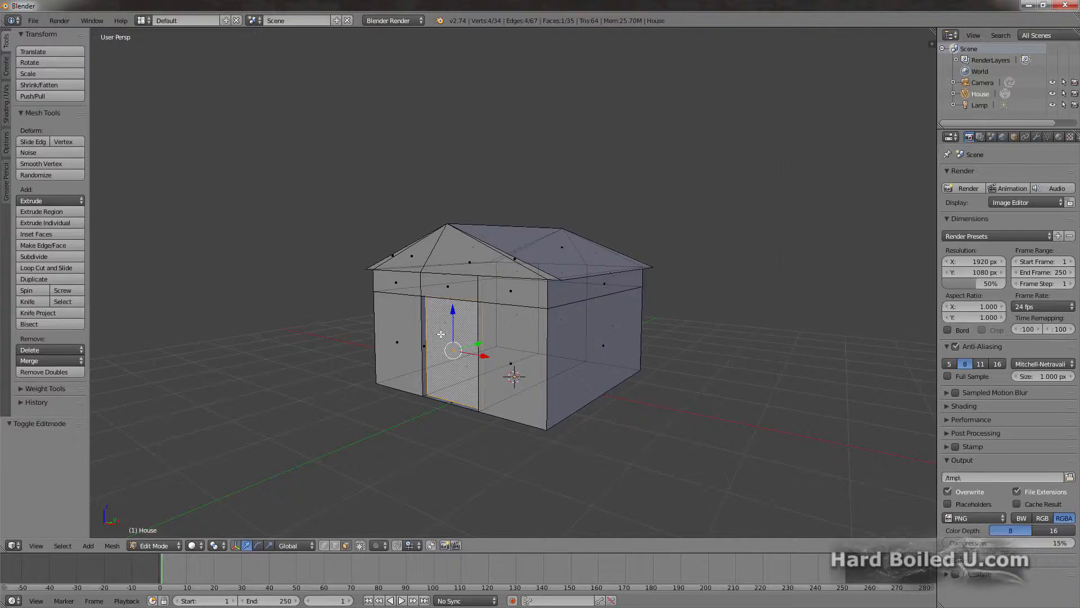
key(Tab)
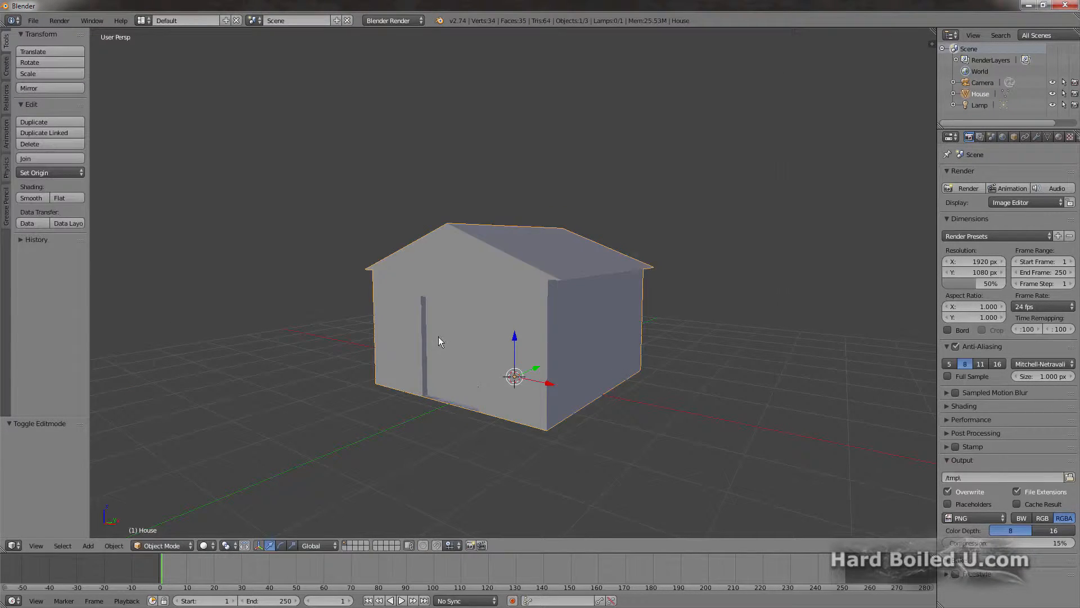
Step: Add a cube mesh object and scale it to 0.2
key(shift+a)
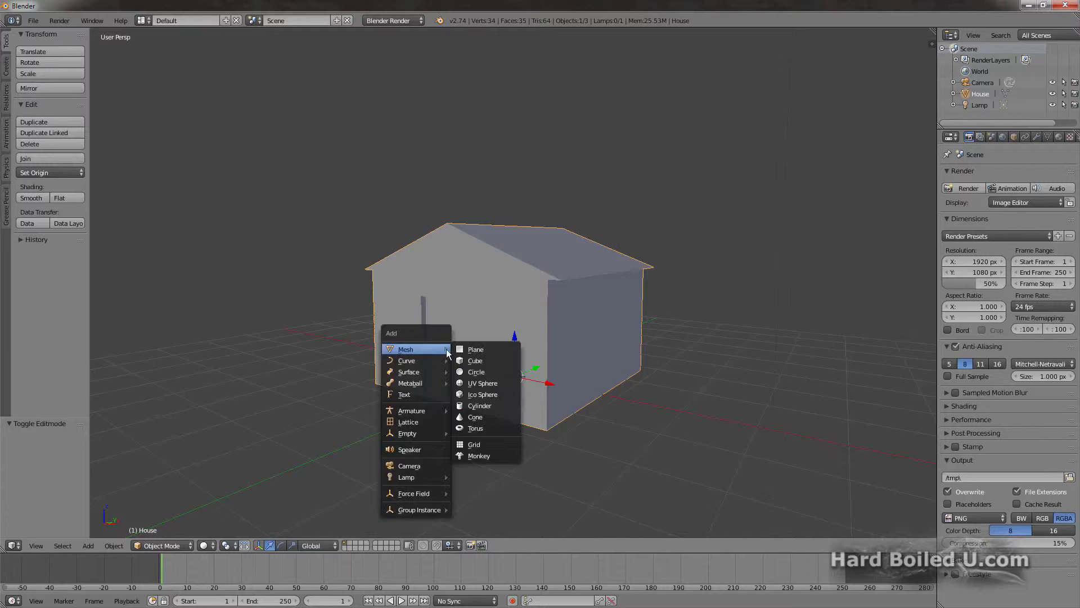
click(457, 359)
text(s.2)
key(Return)
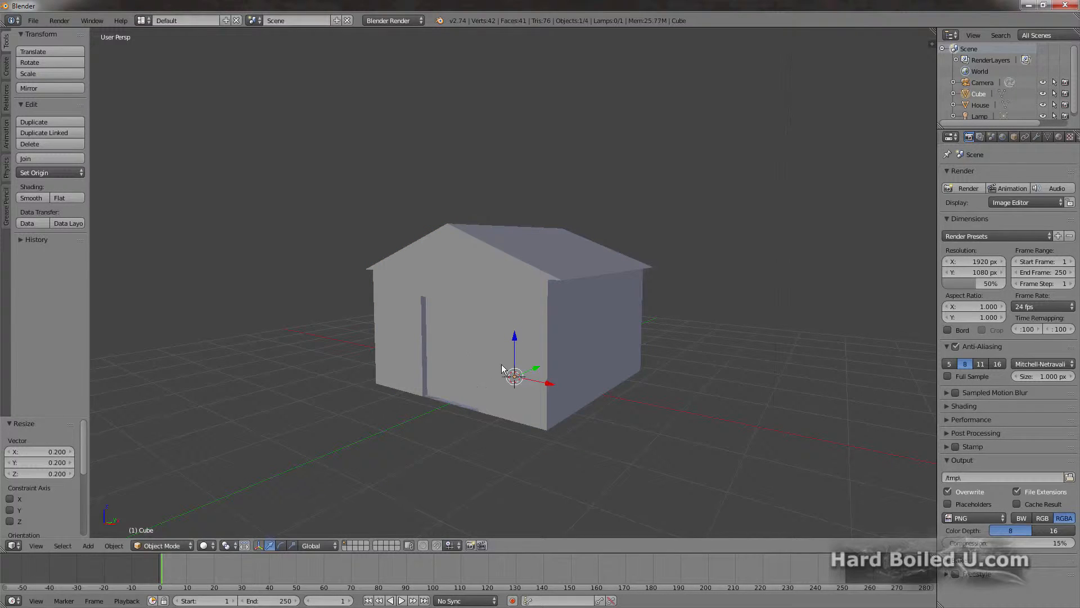
Step: Move the small cube about -2.14 along Y to the front of the house and rotate it 45° around the Y axis
drag(535, 369, 454, 409)
key(r)
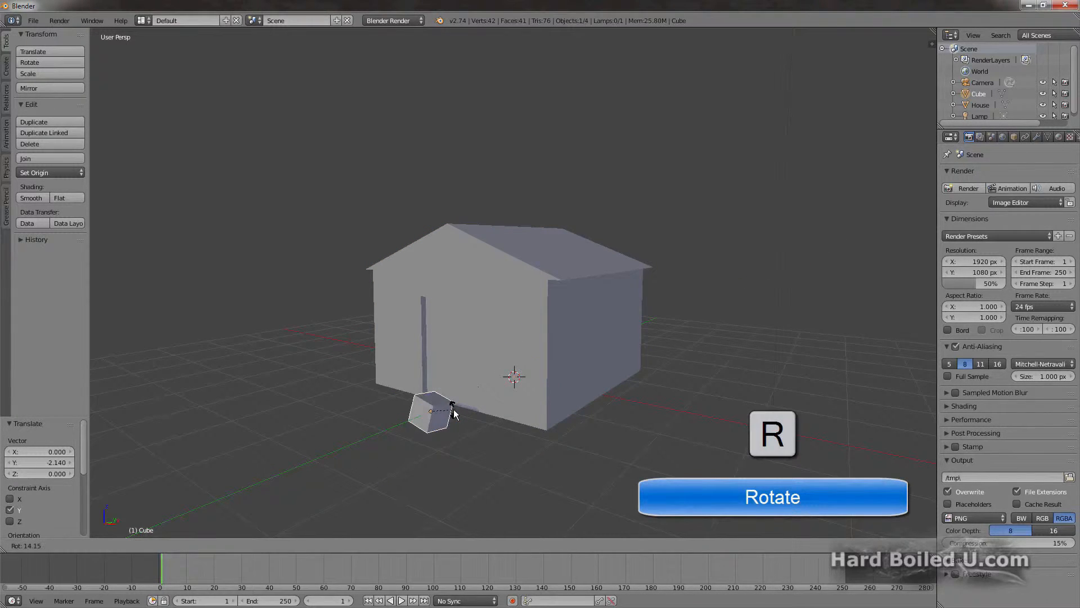
text(y)
text(45)
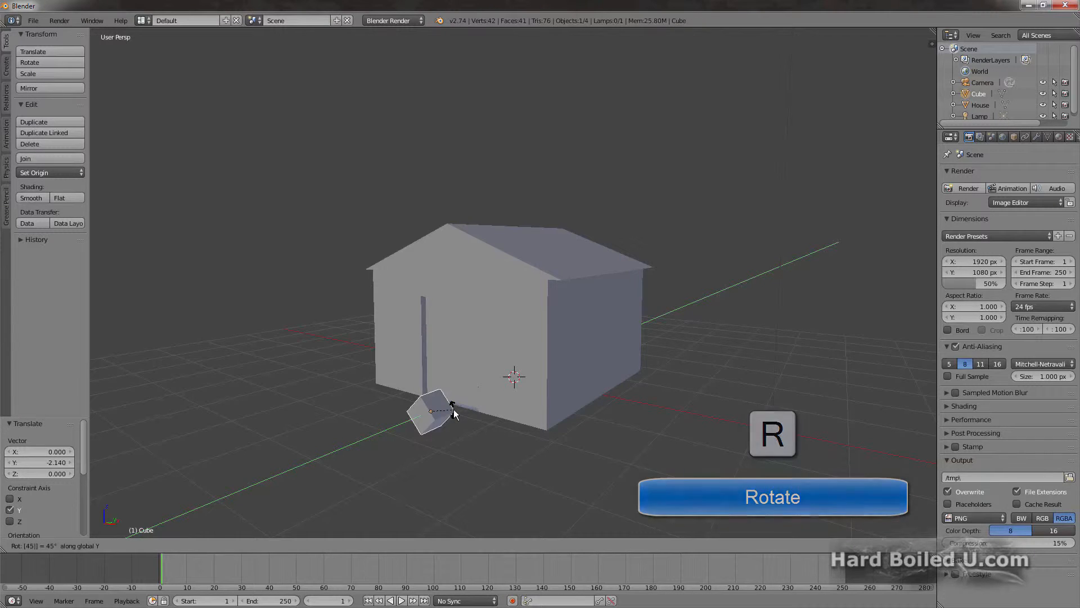
key(Return)
Step: Raise the rotated cube about 2.24 along Z and push it about 0.24 along Y so it partly enters the front gable
key(KP_3)
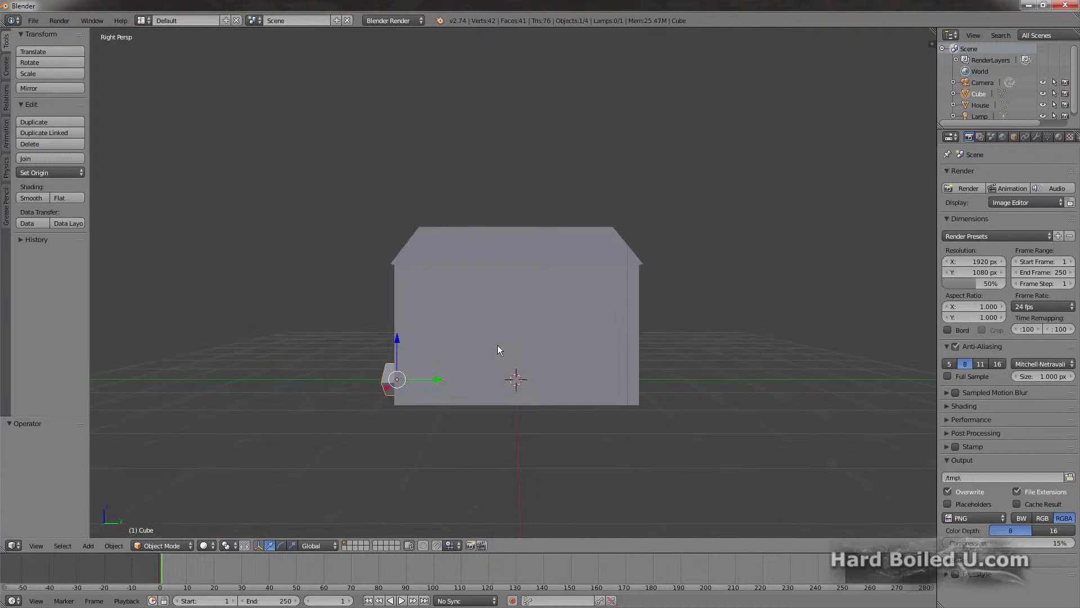
key(g)
key(z)
key(y)
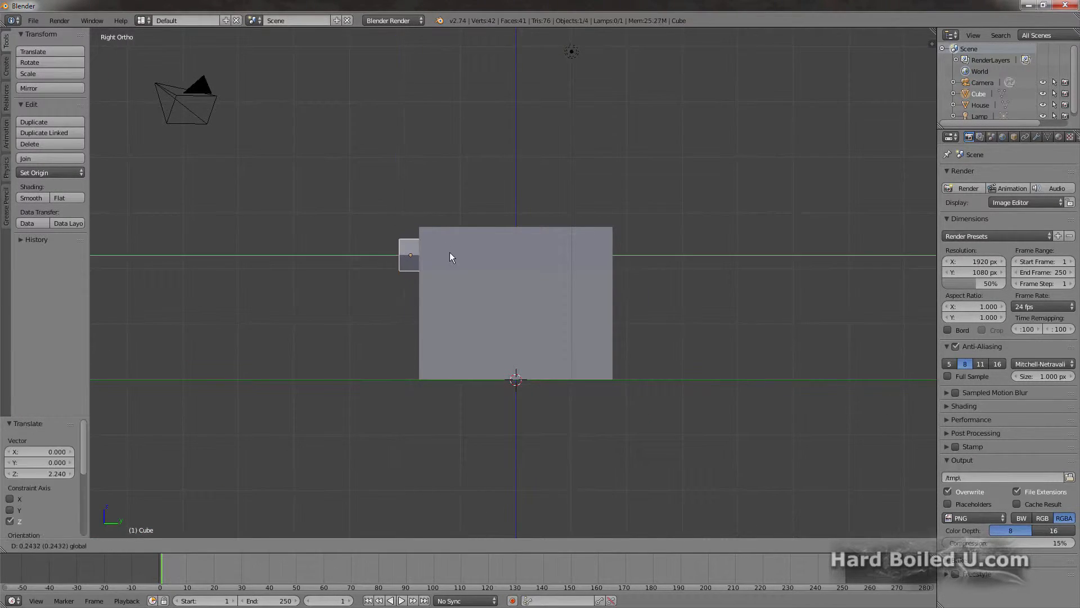
click(450, 252)
middle_drag(450, 252, 343, 249)
key(KP_5)
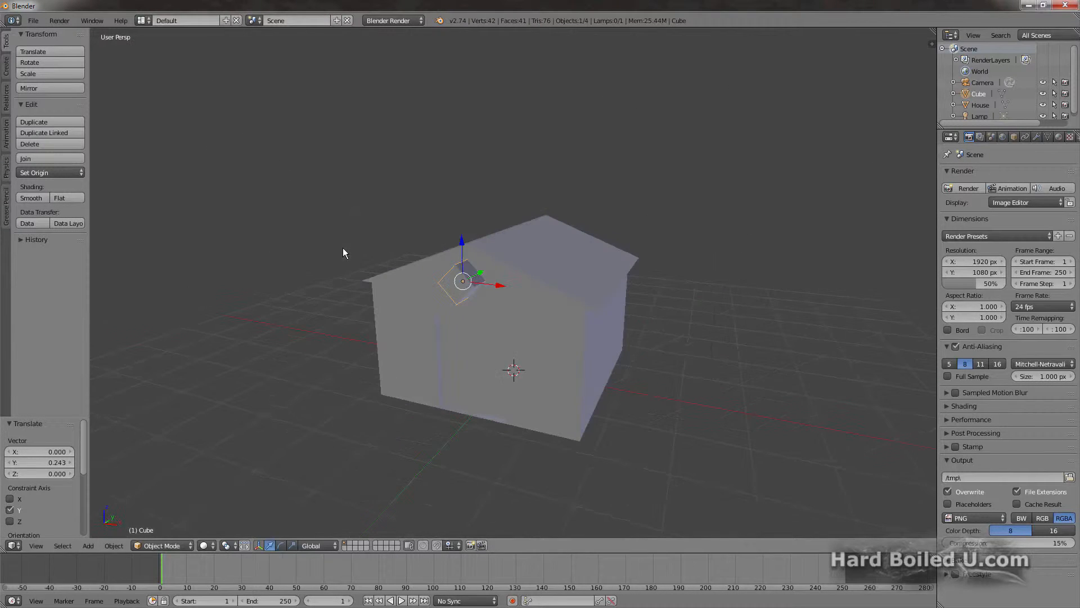
Step: Add a Boolean modifier to the house with Cube as its object and Difference as the operation
right_click(517, 307)
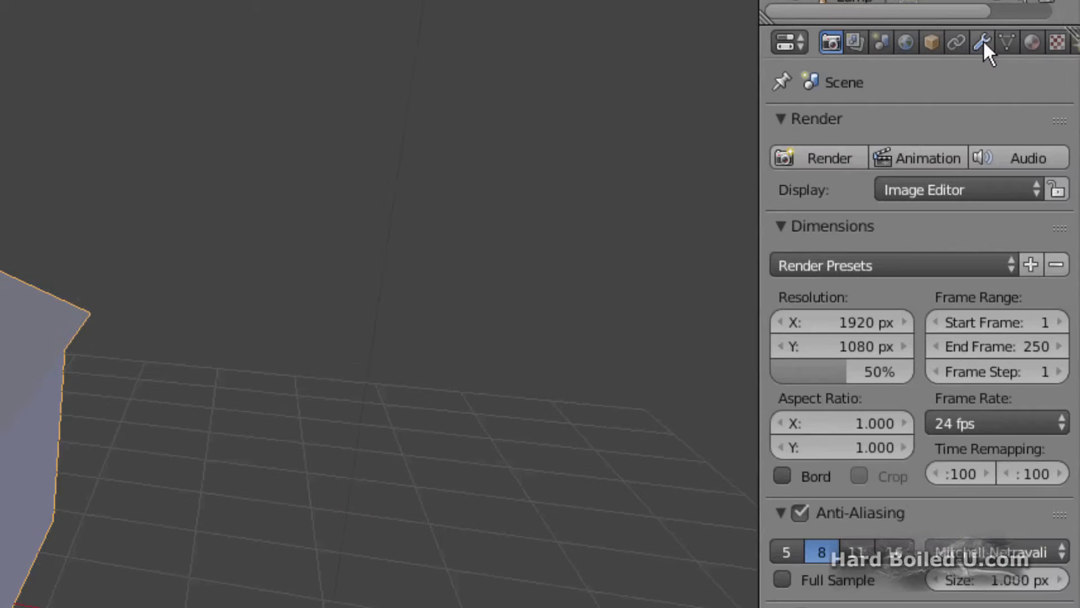
click(1010, 59)
click(973, 126)
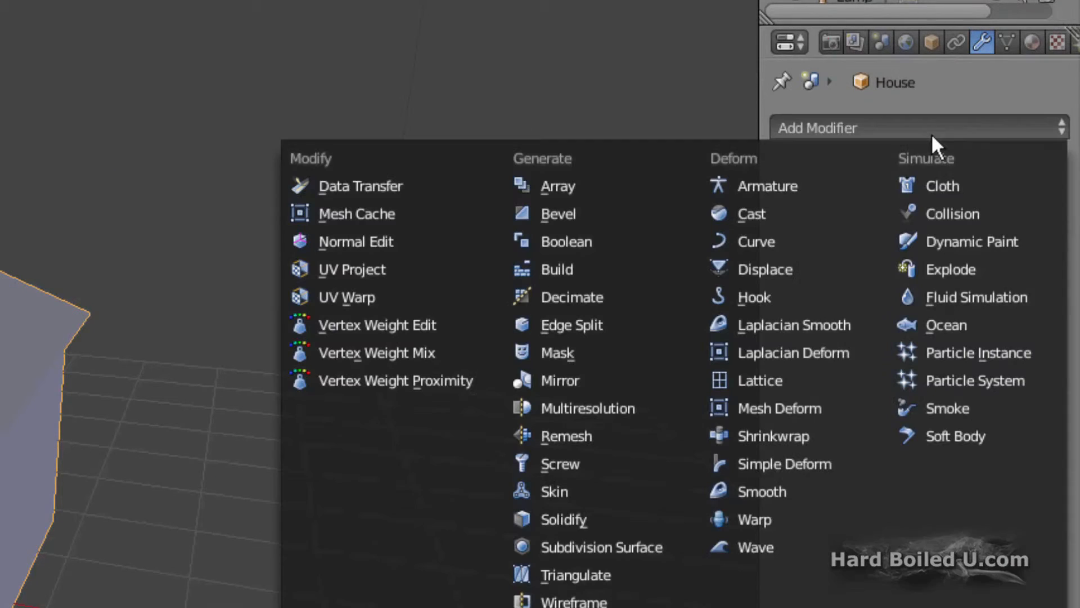
click(566, 241)
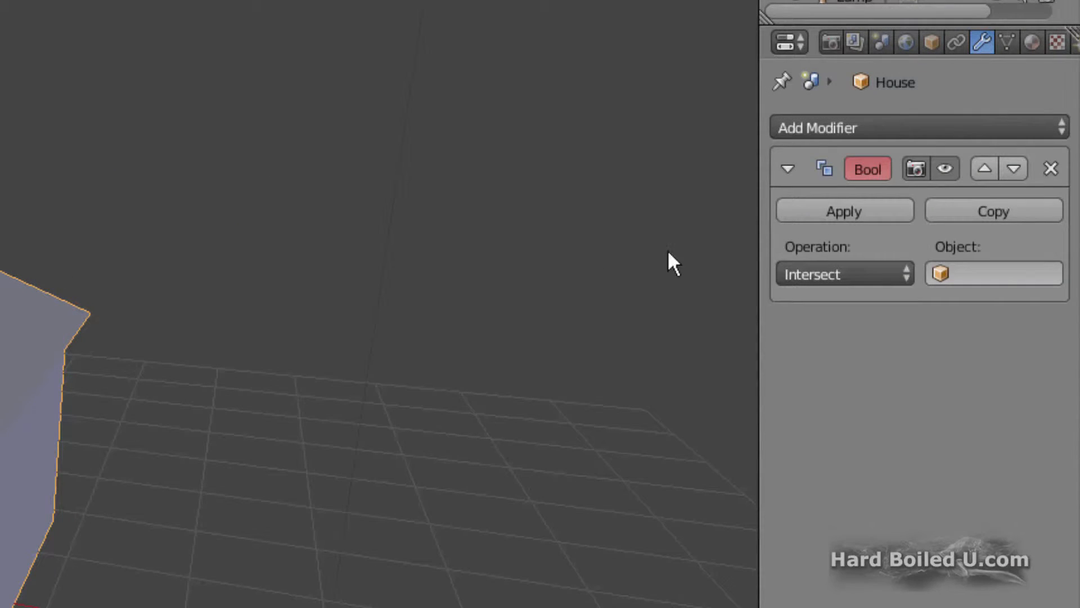
click(973, 274)
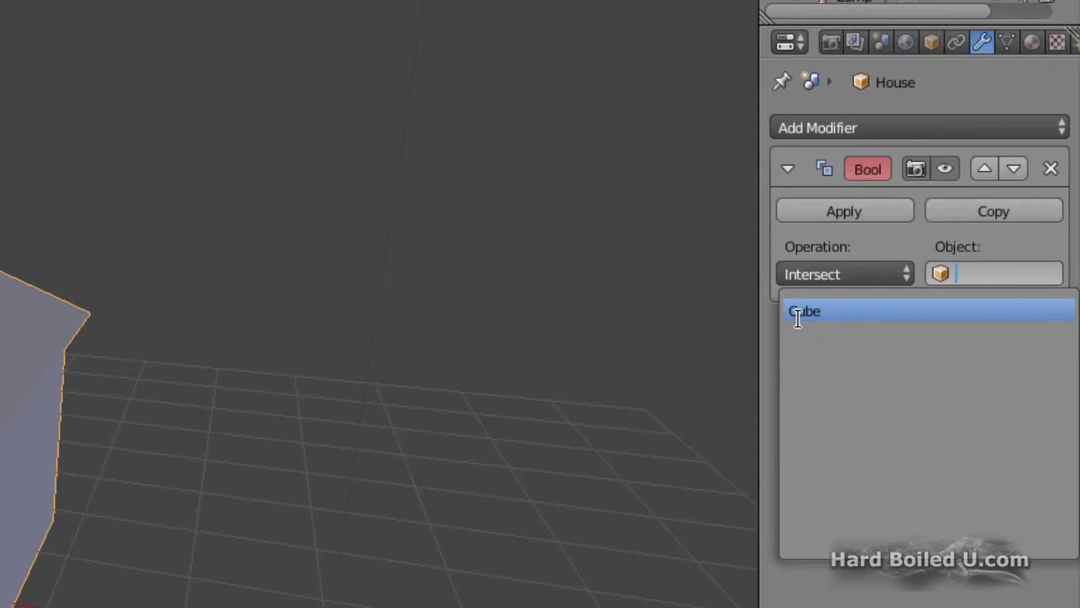
click(797, 313)
click(849, 274)
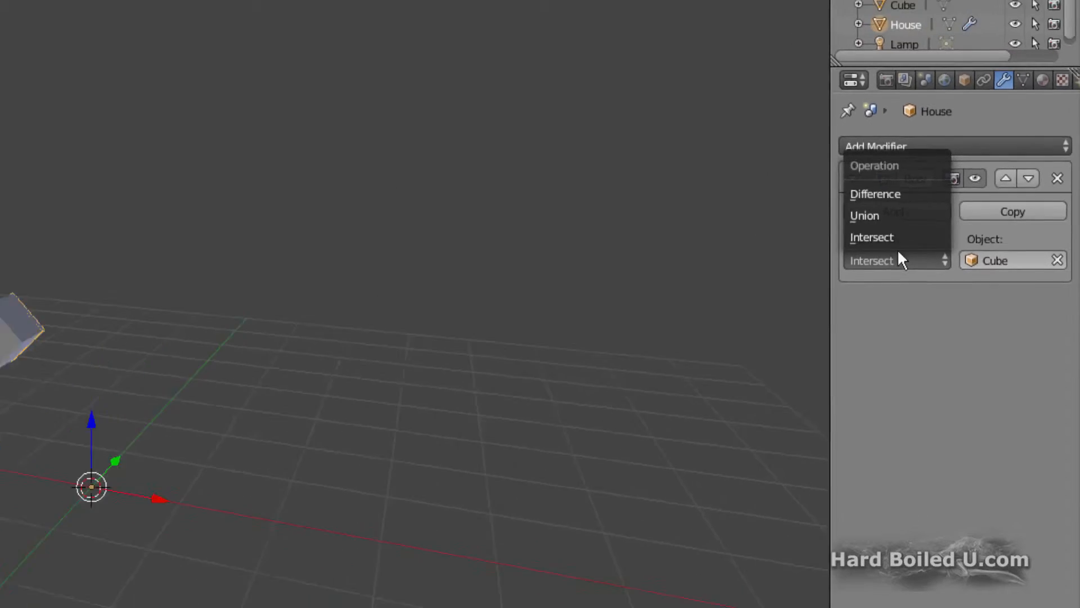
click(875, 193)
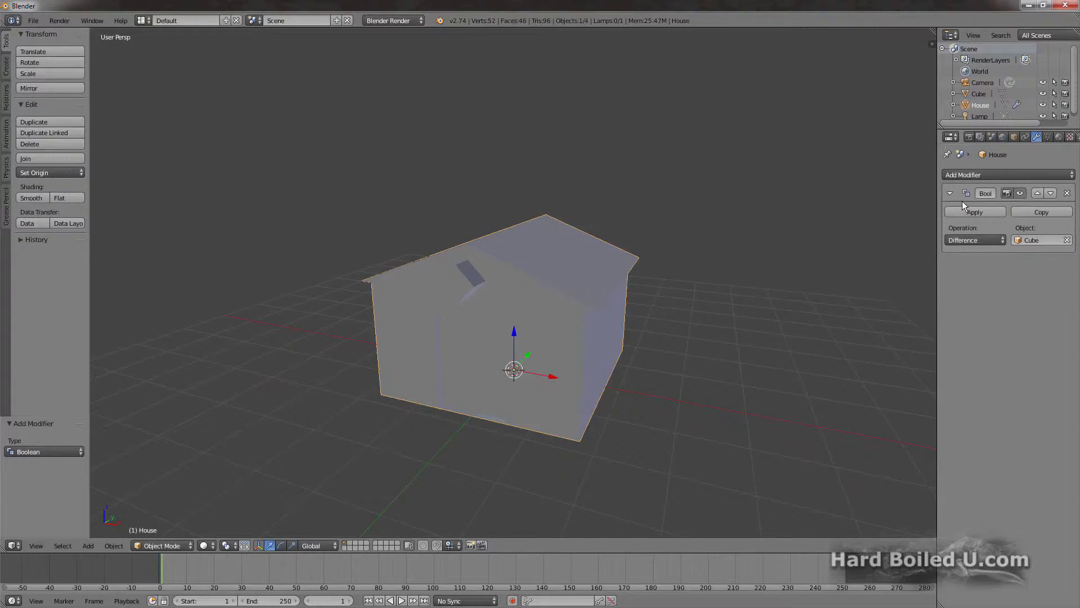
Step: Try shifting the cutting cube about 0.18 along X to move the Boolean cutout
right_click(459, 282)
mouse_move(493, 287)
mouse_down()
mouse_move(477, 285)
mouse_move(508, 289)
mouse_up()
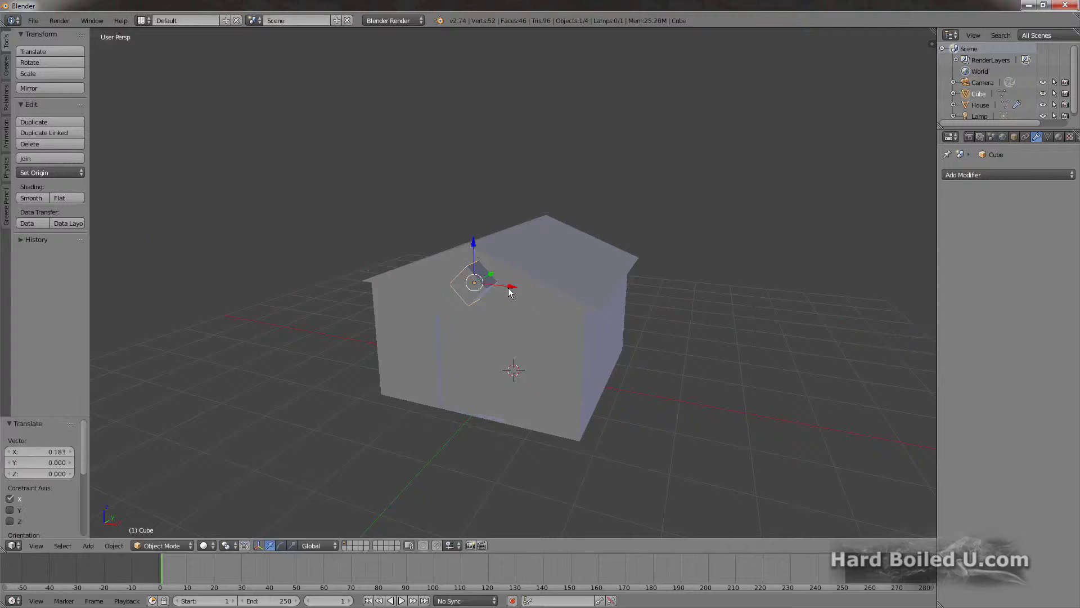
Step: Apply the house's Boolean modifier, then pull the cutting cube aside about -2.33 along X and delete it
right_click(510, 291)
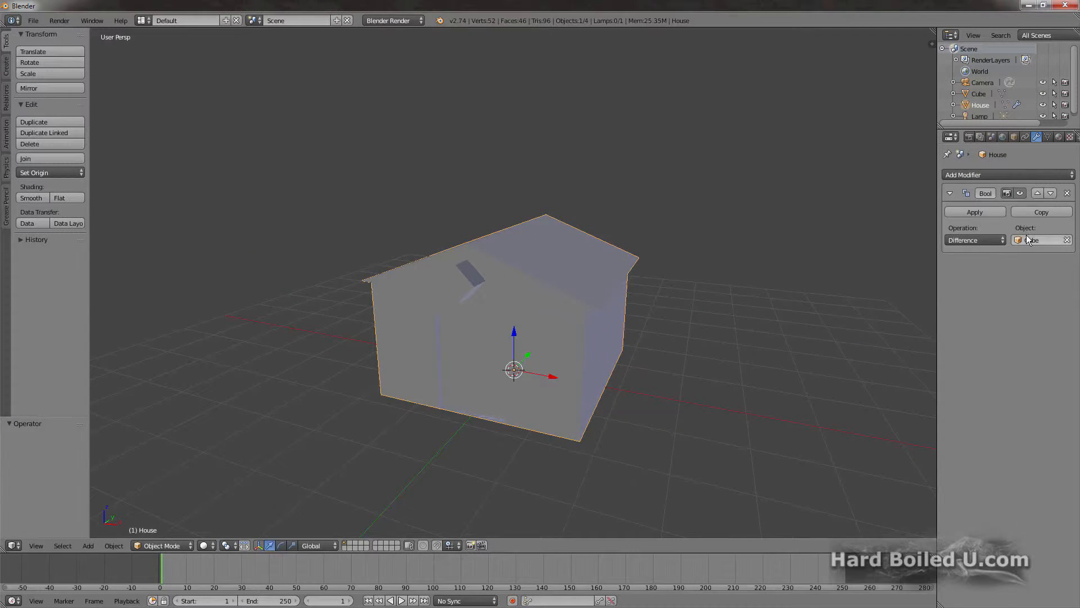
click(977, 212)
right_click(465, 282)
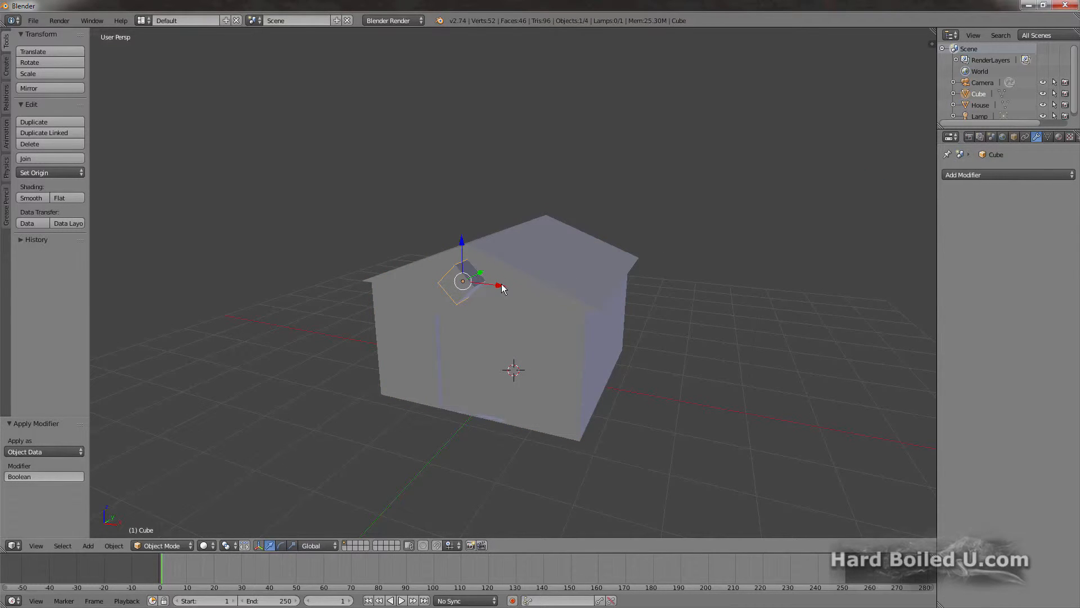
drag(502, 283, 369, 283)
key(x)
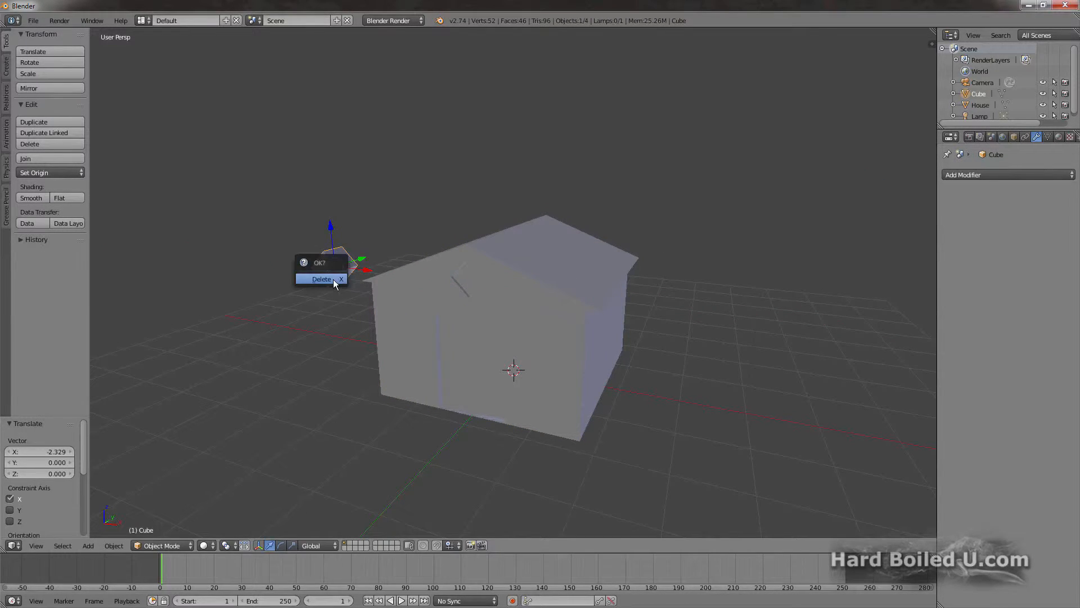
click(333, 279)
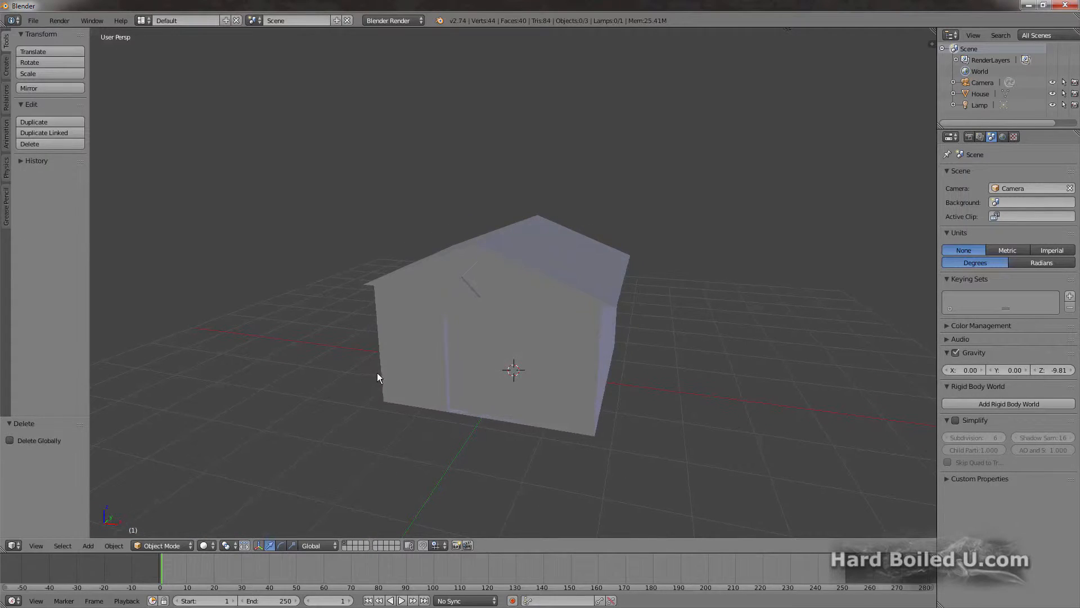
Step: Compare the transform tools available for the house in Edit Mode with those in Object Mode
right_click(404, 363)
key(Tab)
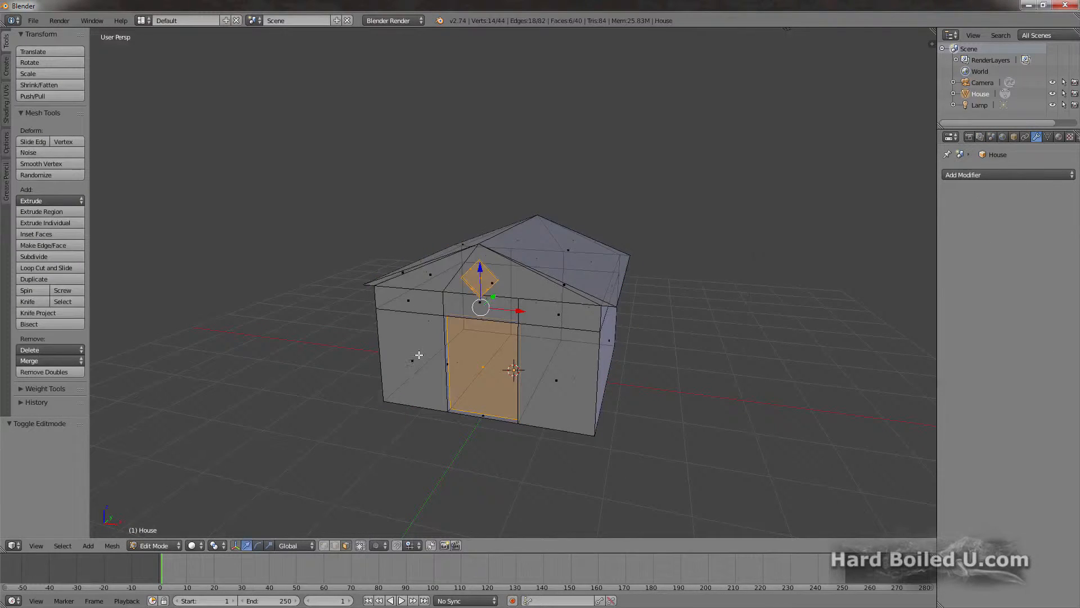
middle_drag(329, 307, 371, 298)
scroll(532, 267, up, 5)
scroll(533, 267, up, 2)
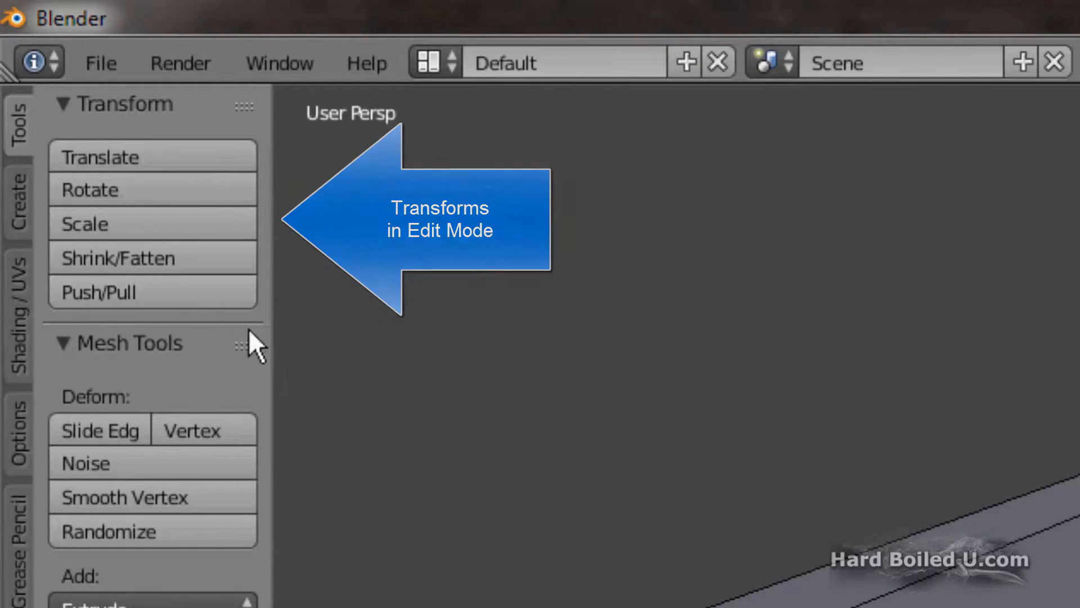
key(Tab)
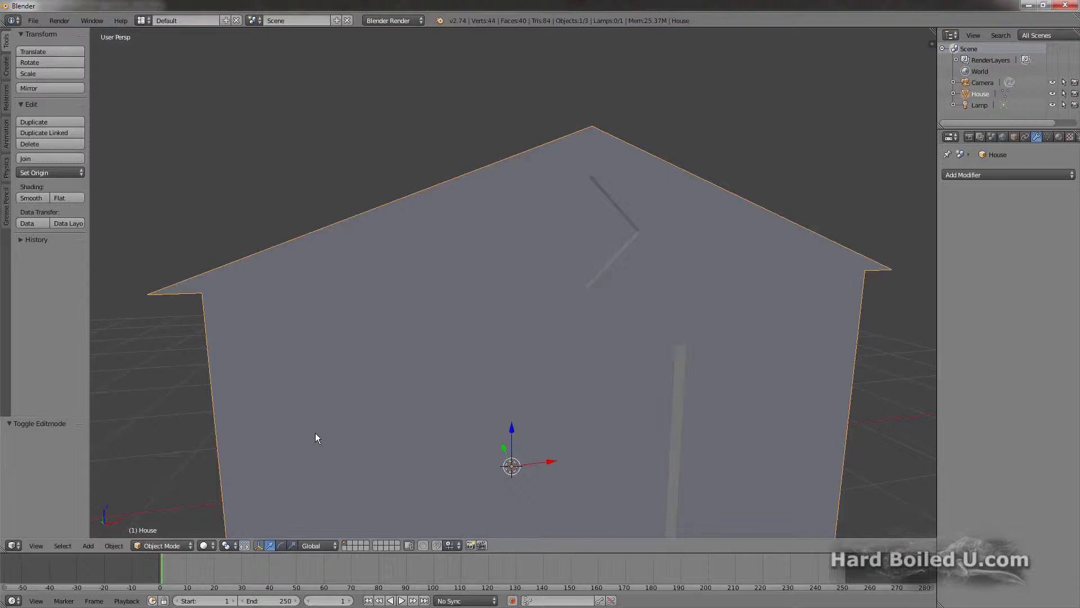
scroll(315, 433, down, 3)
scroll(315, 434, down, 2)
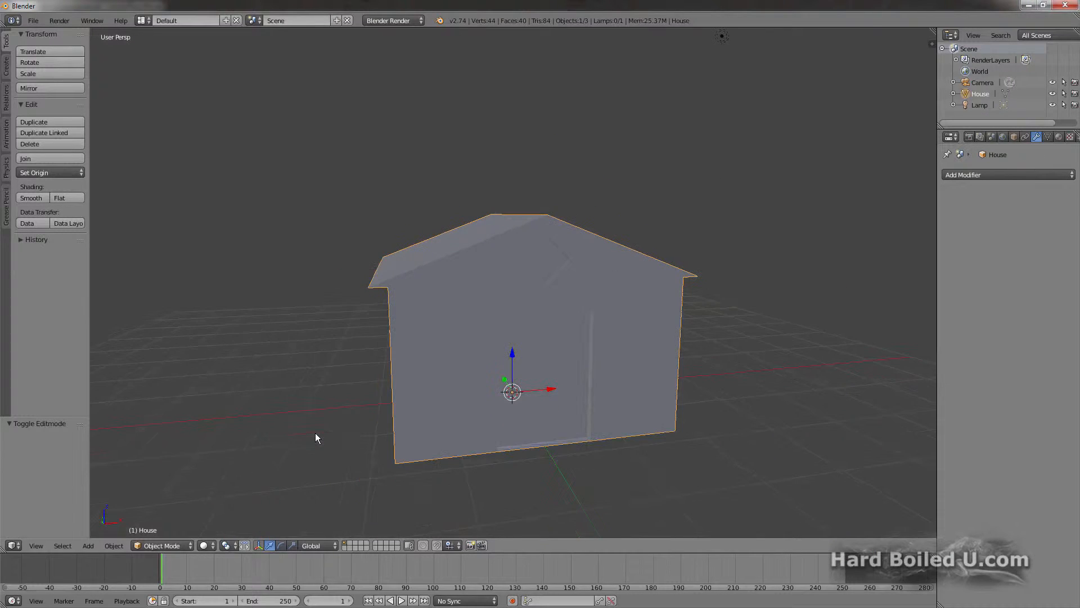
Step: Select the entire house mesh in Edit Mode and subdivide it repeatedly with one cut each time
middle_drag(417, 377, 355, 391)
key(Tab)
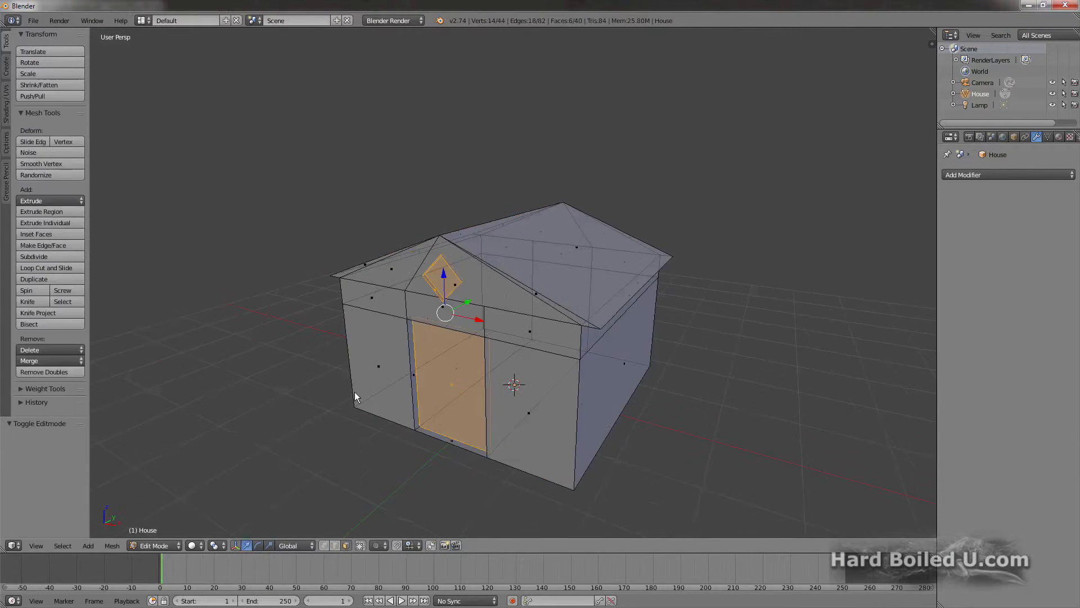
key(a)
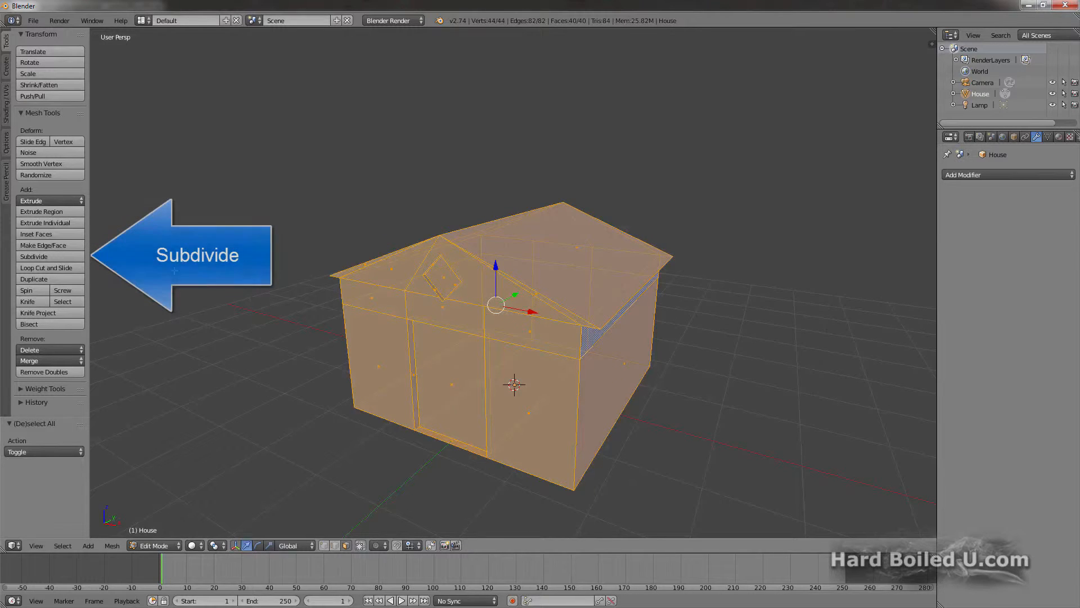
click(56, 257)
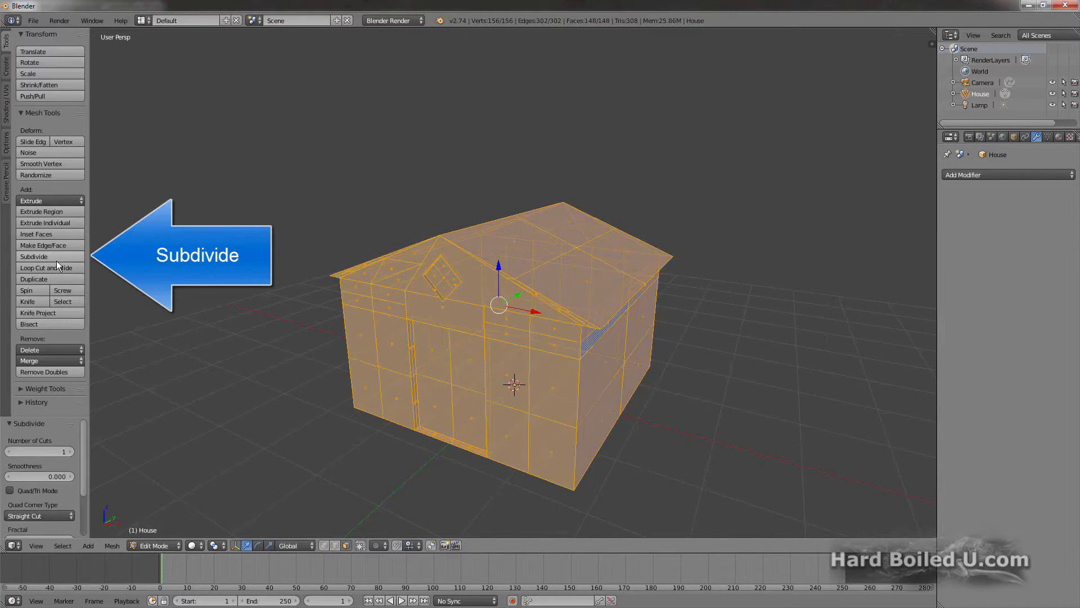
click(57, 258)
click(57, 259)
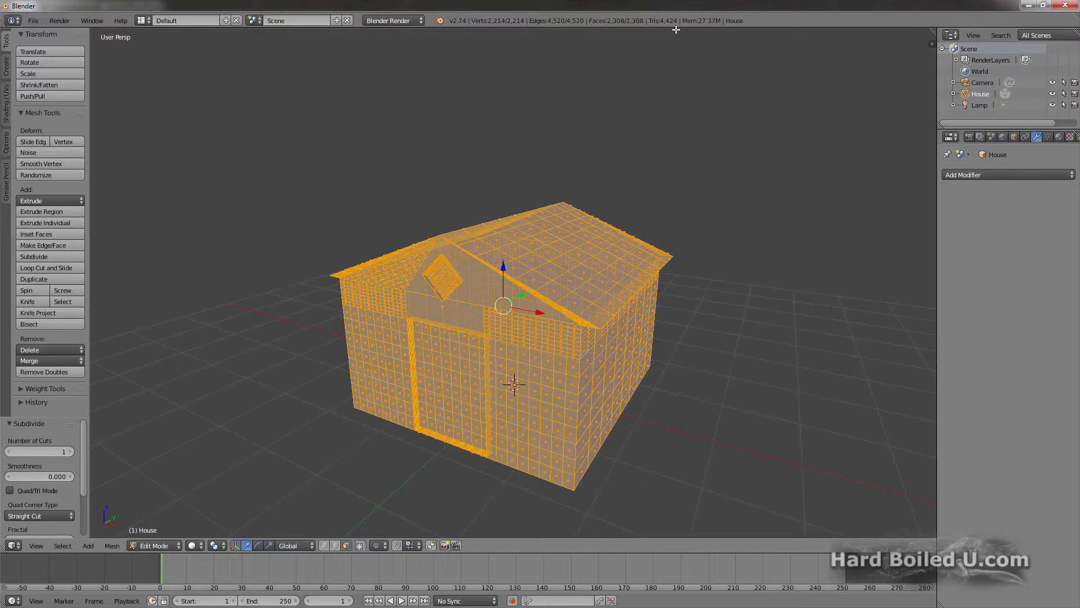
Step: Undo the repeated subdivisions of the house mesh
key(ctrl+z)
key(ctrl+z)
key(ctrl+z)
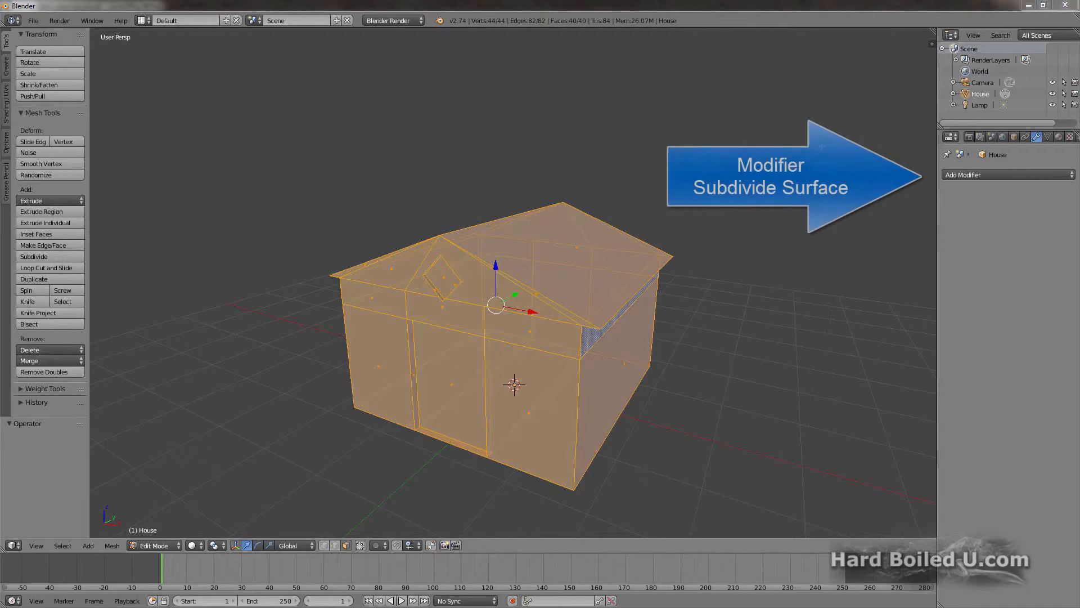
Step: Add a Subdivision Surface modifier to the house with 3 view and 4 render subdivisions, and test-render it
click(966, 175)
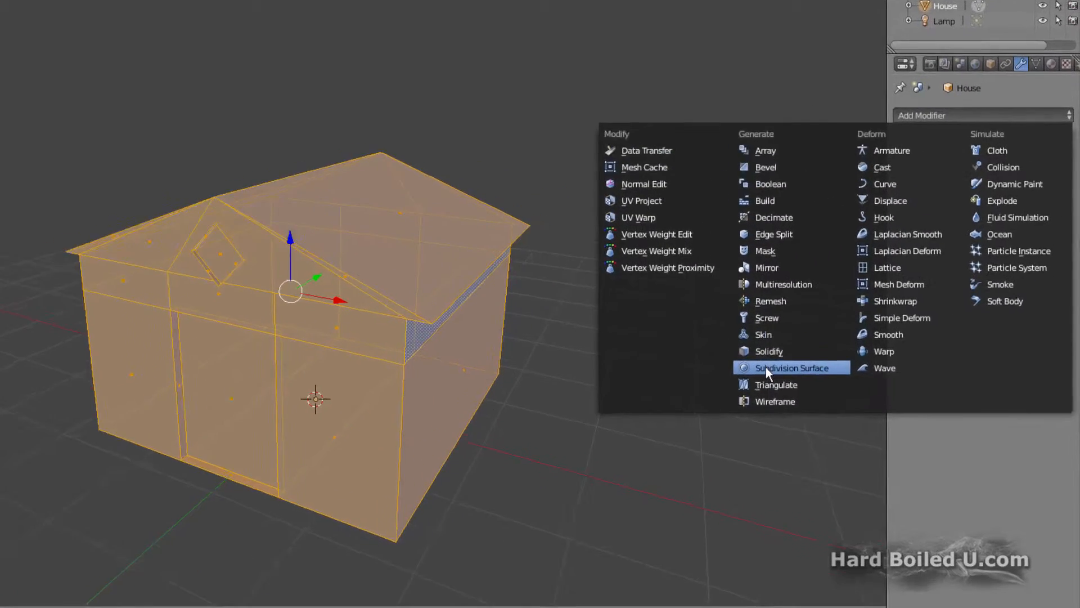
click(853, 362)
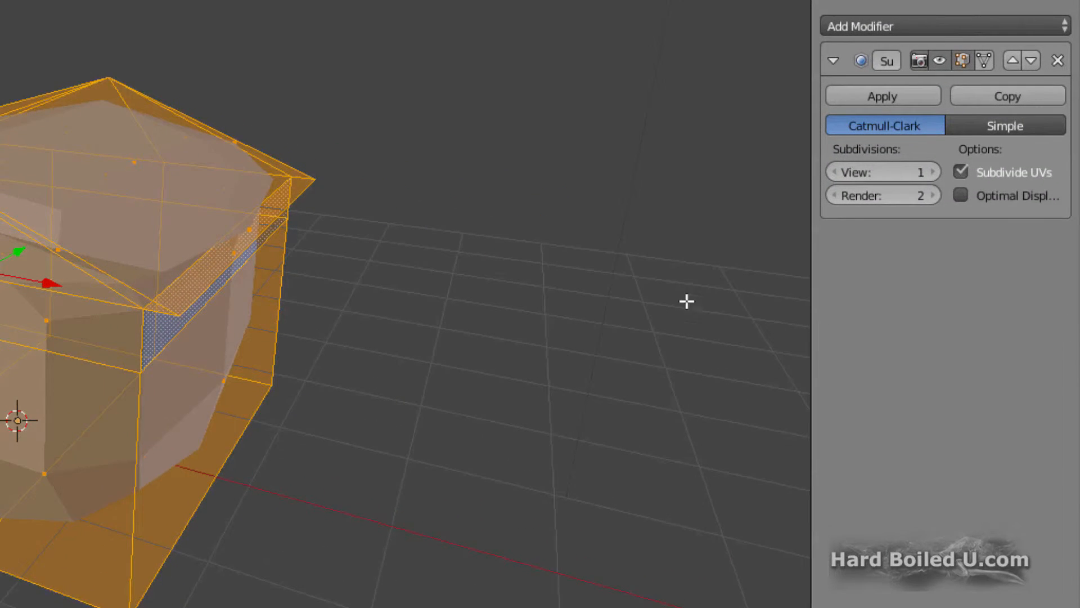
click(931, 171)
click(931, 170)
click(931, 195)
click(931, 195)
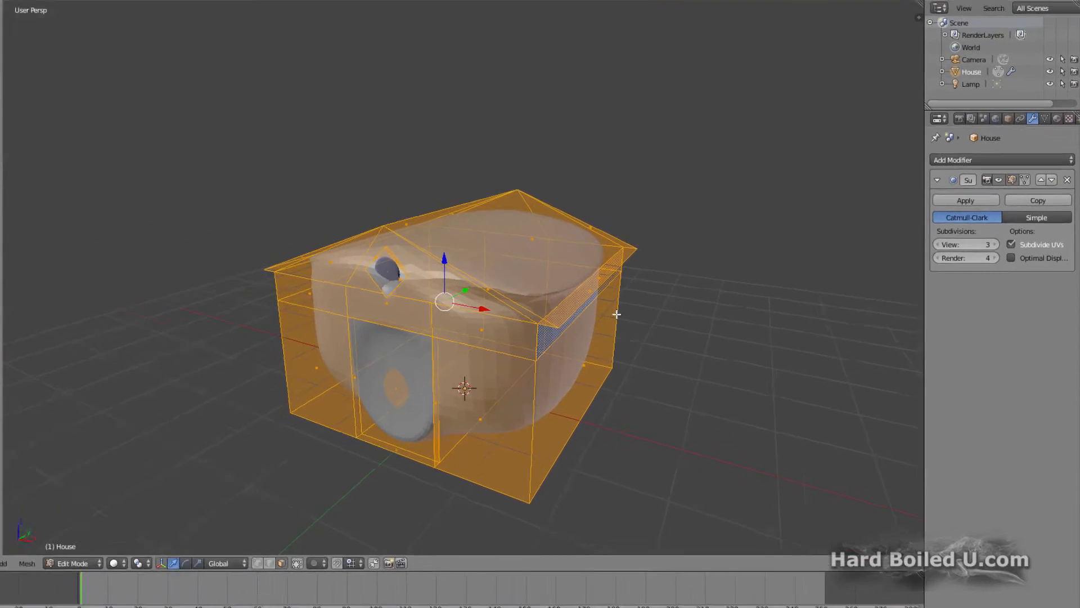
key(F12)
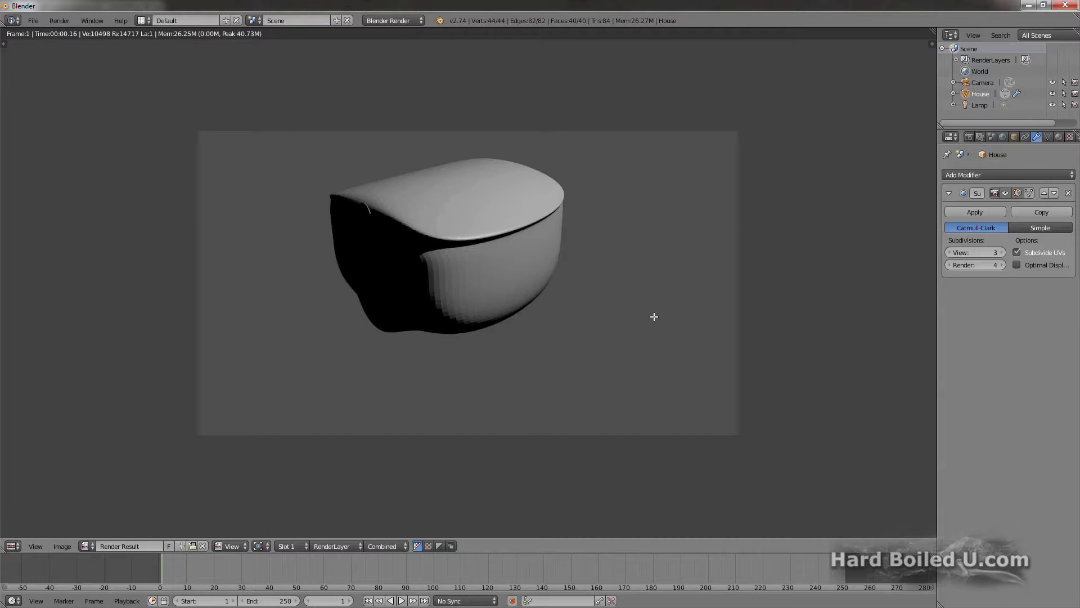
key(Escape)
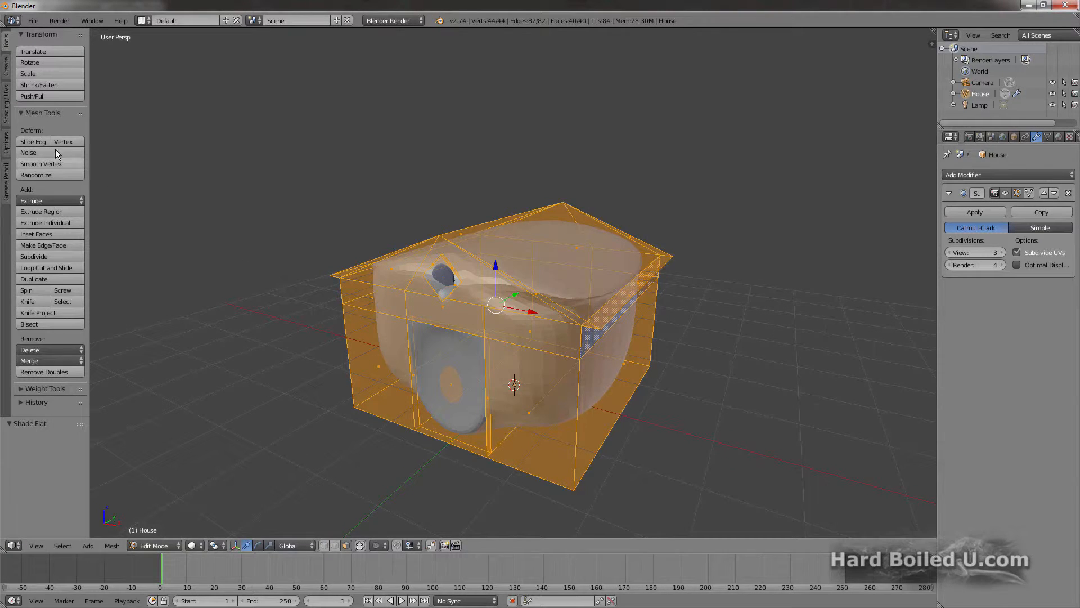
Step: Set the house's faces to smooth shading and render again to check the surface
click(6, 120)
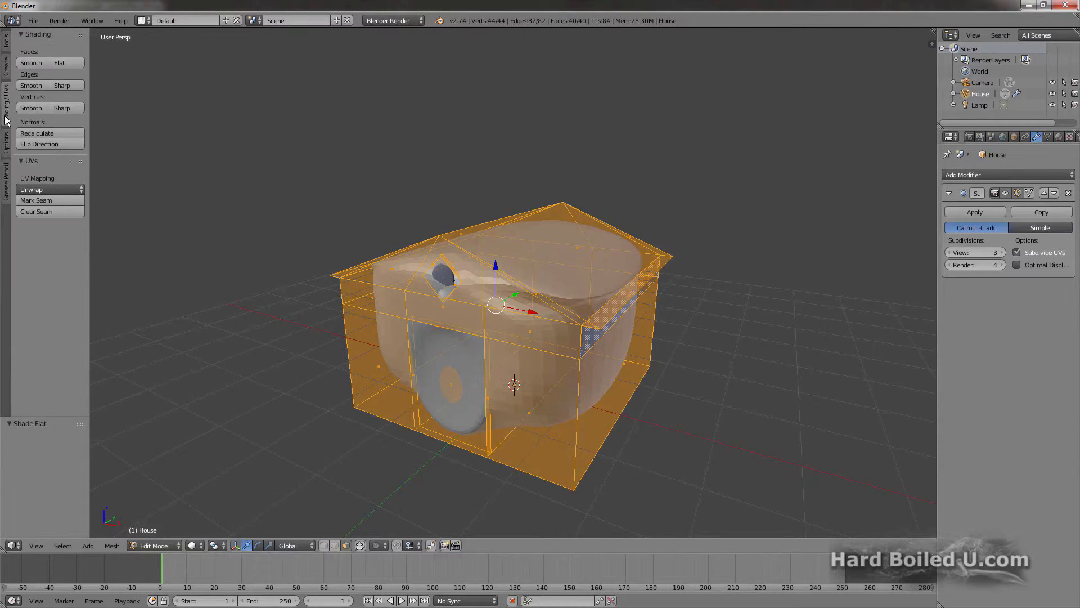
click(31, 63)
key(F12)
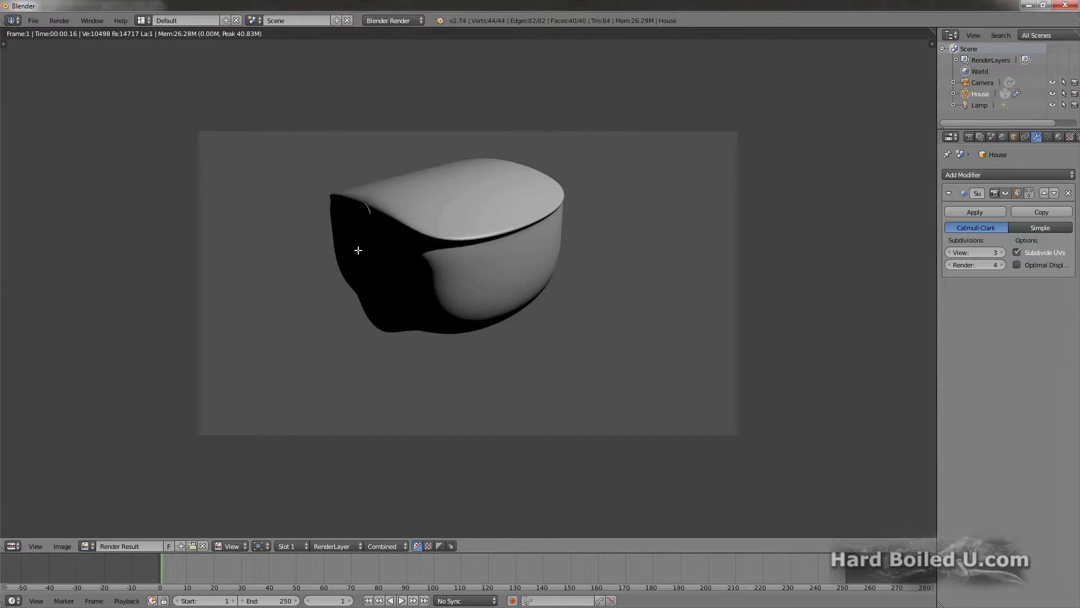
key(Escape)
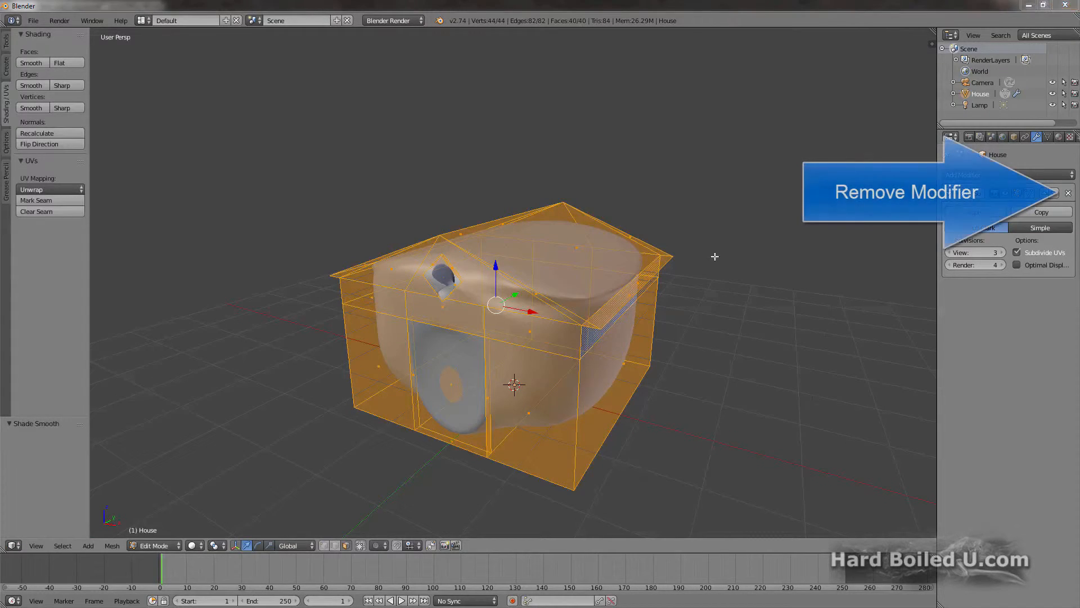
Step: Remove the Subdivision Surface modifier with the faces shaded flat again, and test-render the house from Object Mode
click(1069, 194)
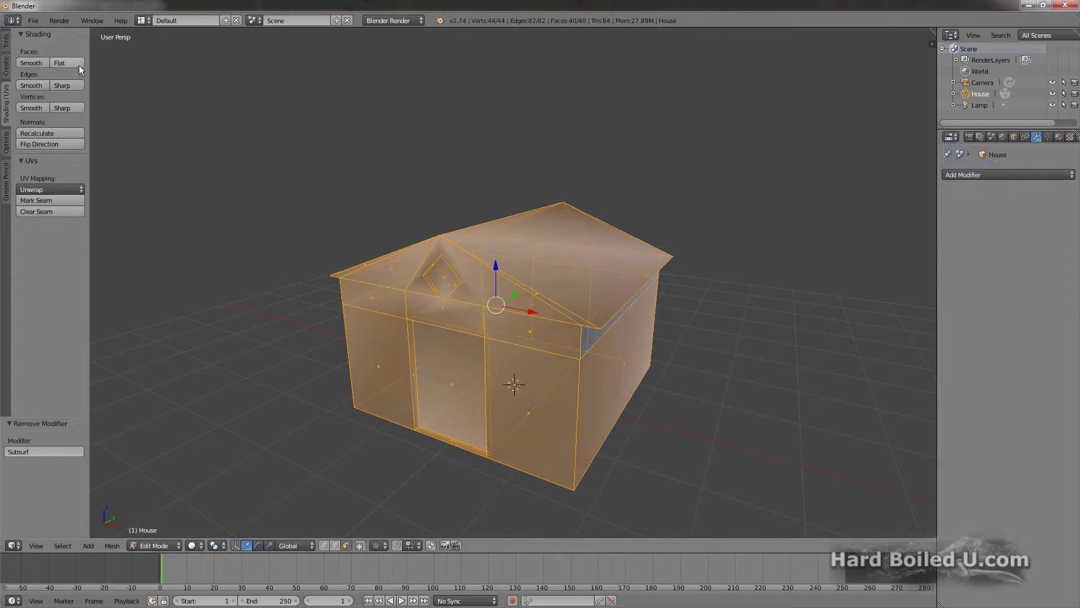
key(Tab)
mouse_move(402, 251)
middle_down()
mouse_move(345, 253)
mouse_move(393, 254)
middle_up()
key(F12)
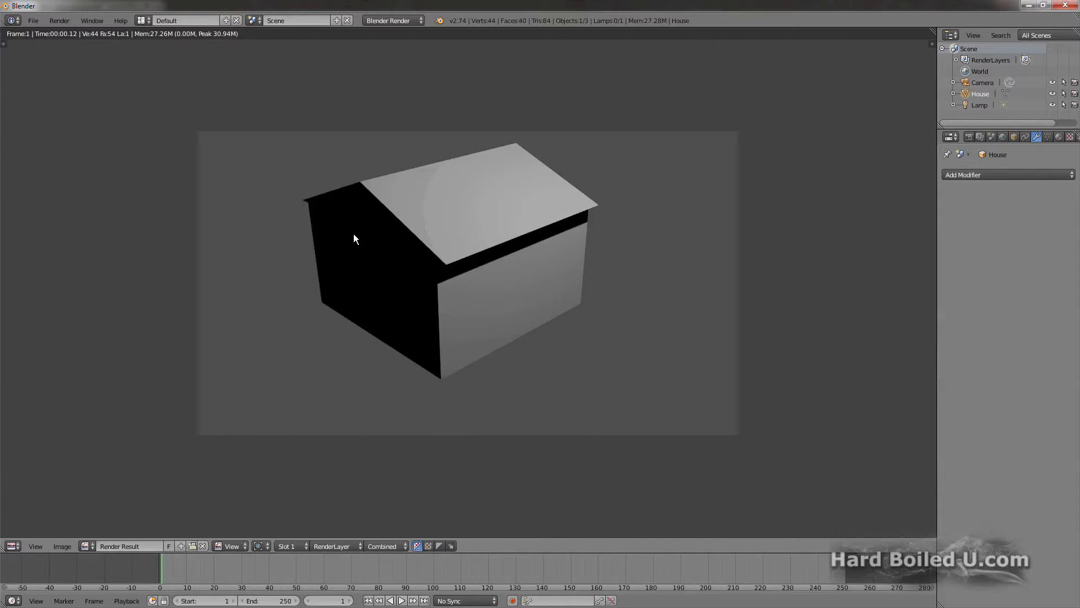
key(Escape)
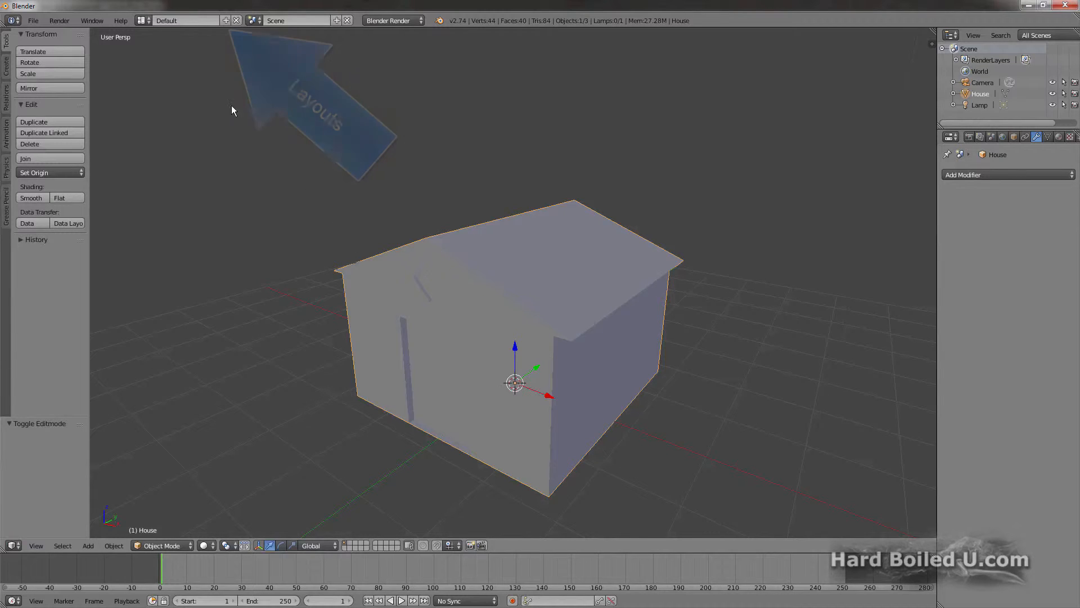
Step: Switch to the UV Editing layout and bring up the shading and UV tools for the house in Edit Mode
click(143, 20)
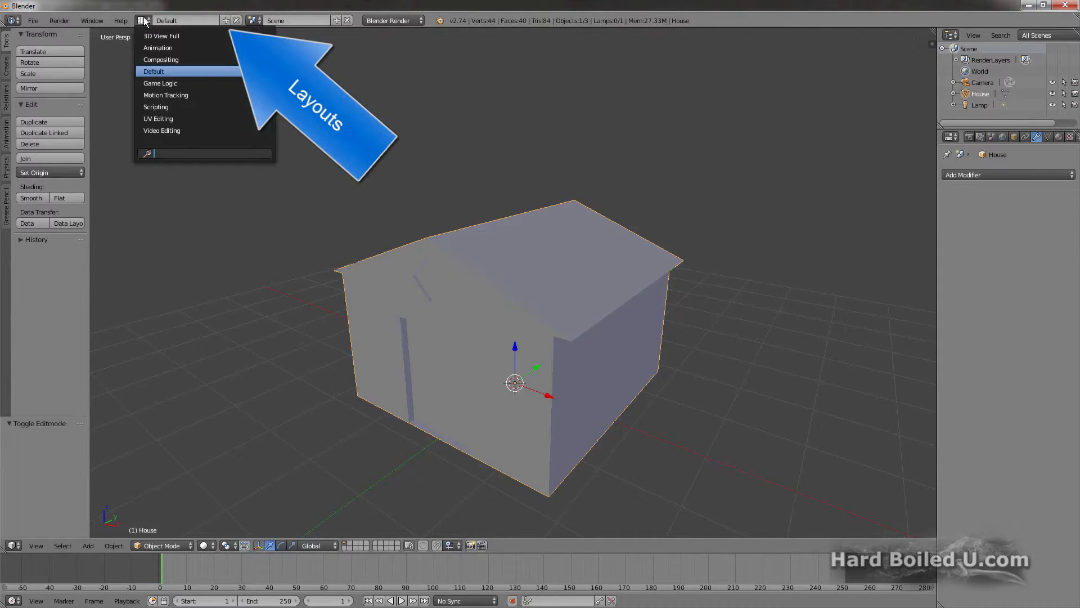
click(158, 120)
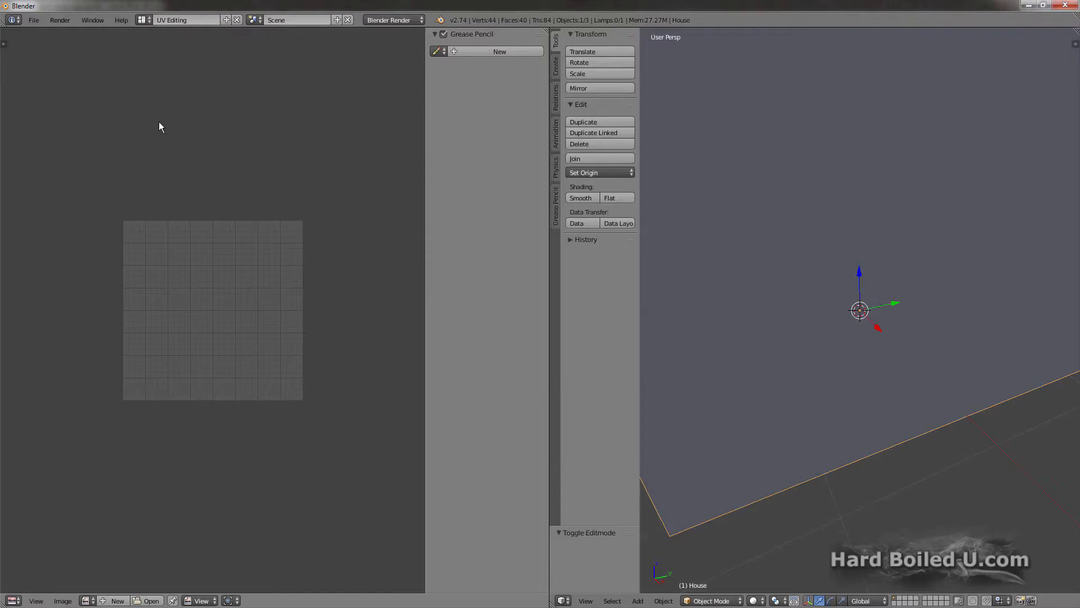
scroll(760, 208, down, 5)
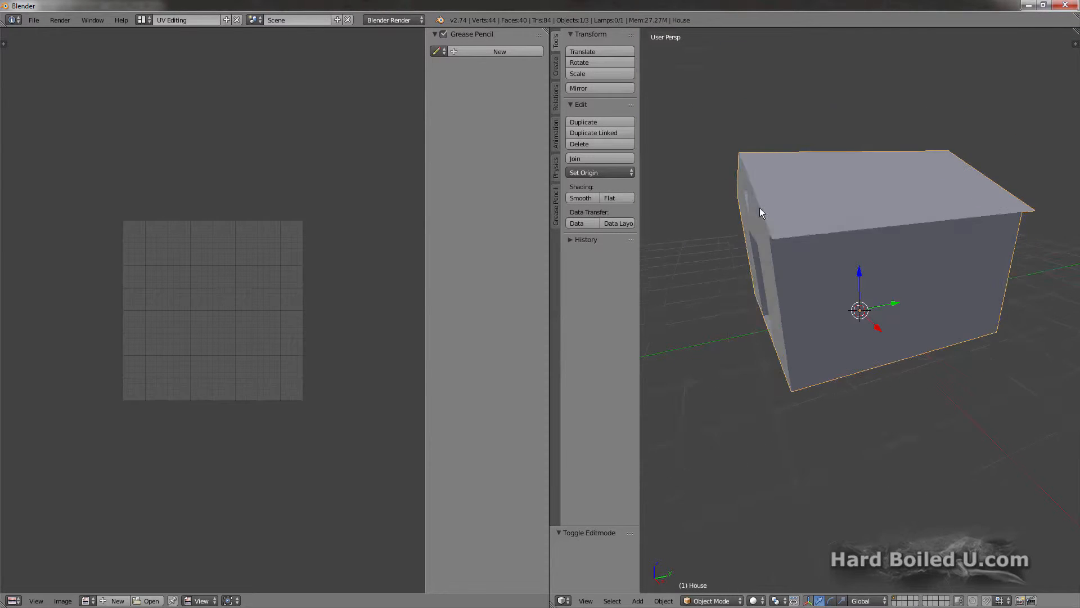
middle_drag(759, 207, 778, 207)
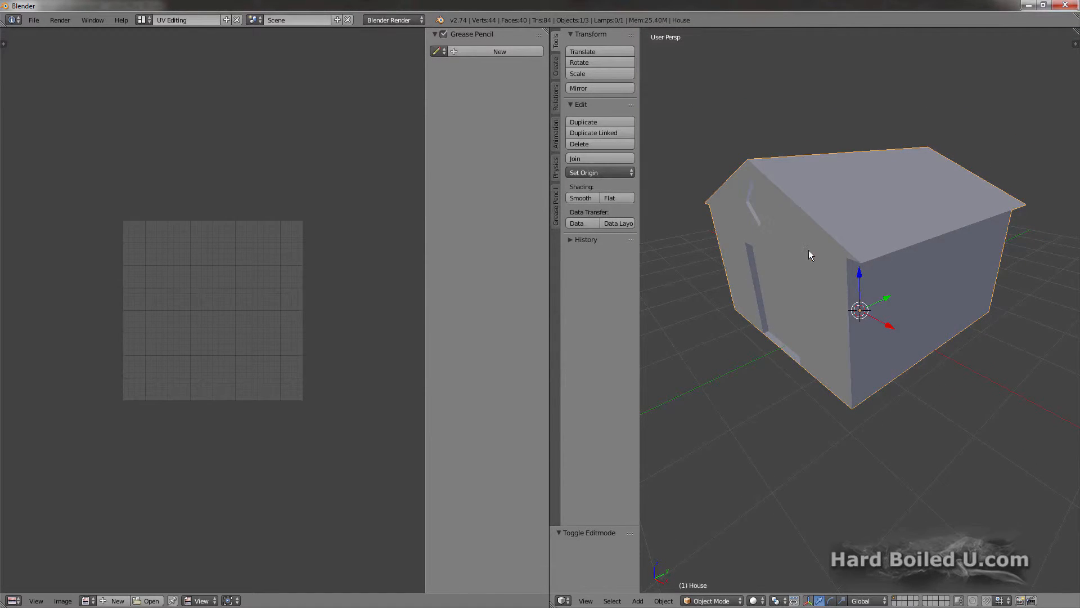
key(Tab)
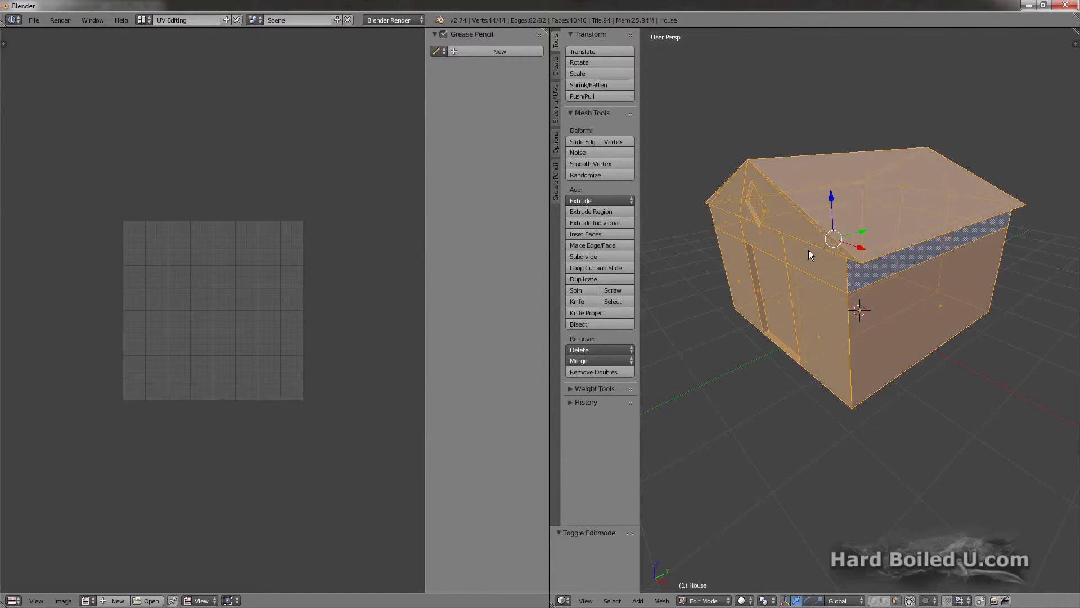
click(556, 109)
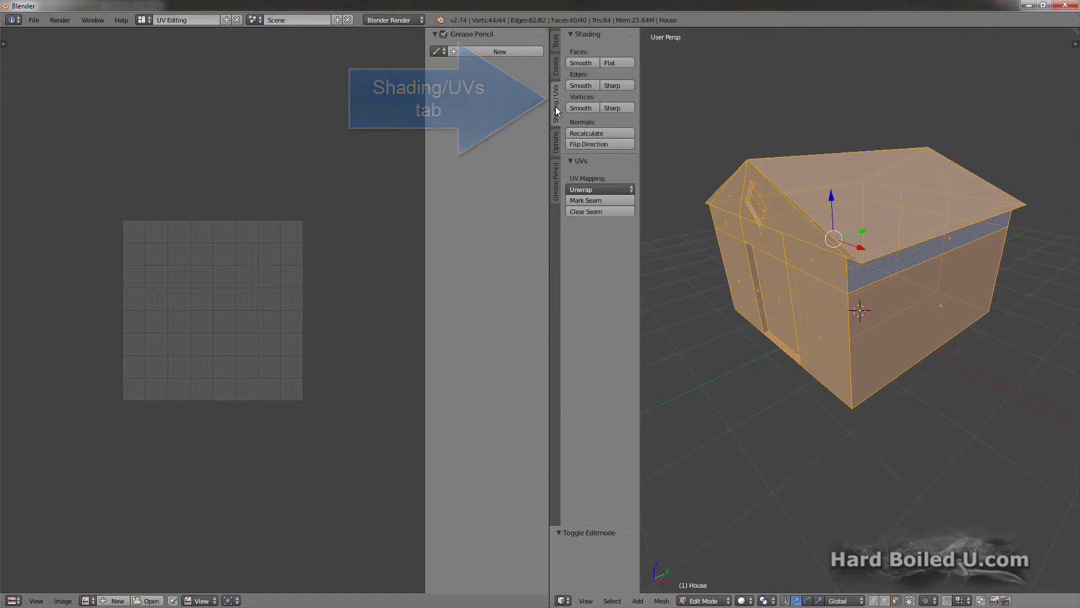
Step: Change to edge selection and mark UV seams along the roof's outer edges, its ridge and the vertical wall corners
key(a)
key(ctrl+Tab)
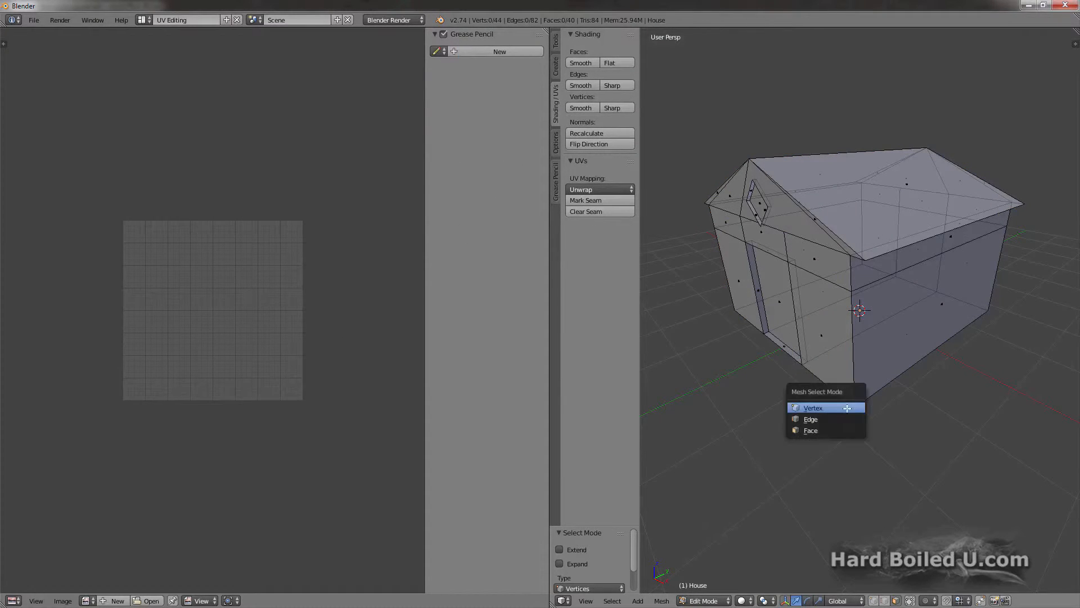
click(840, 416)
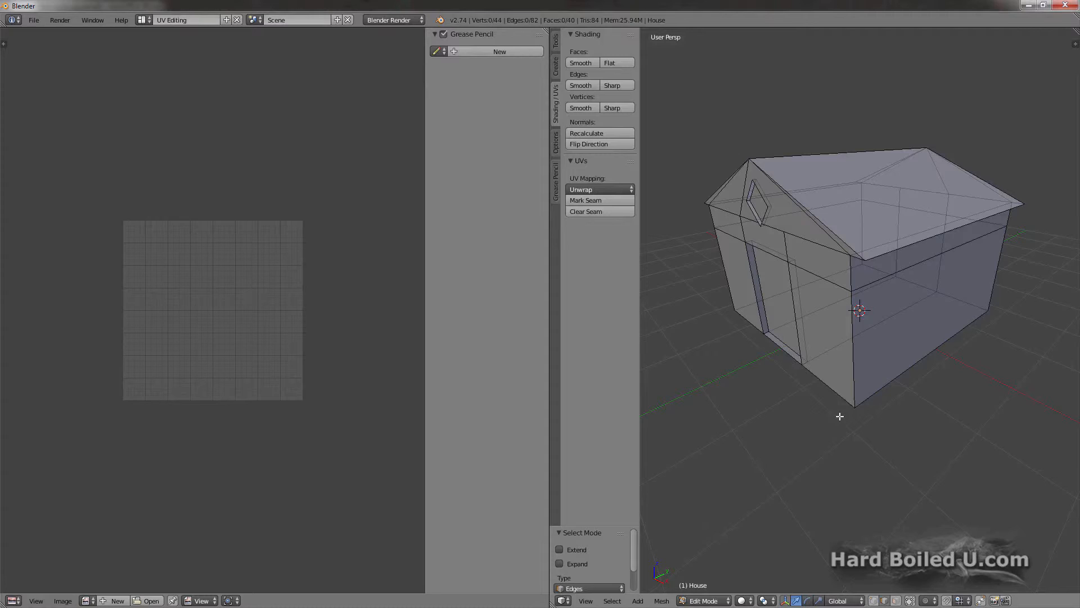
right_click(876, 256)
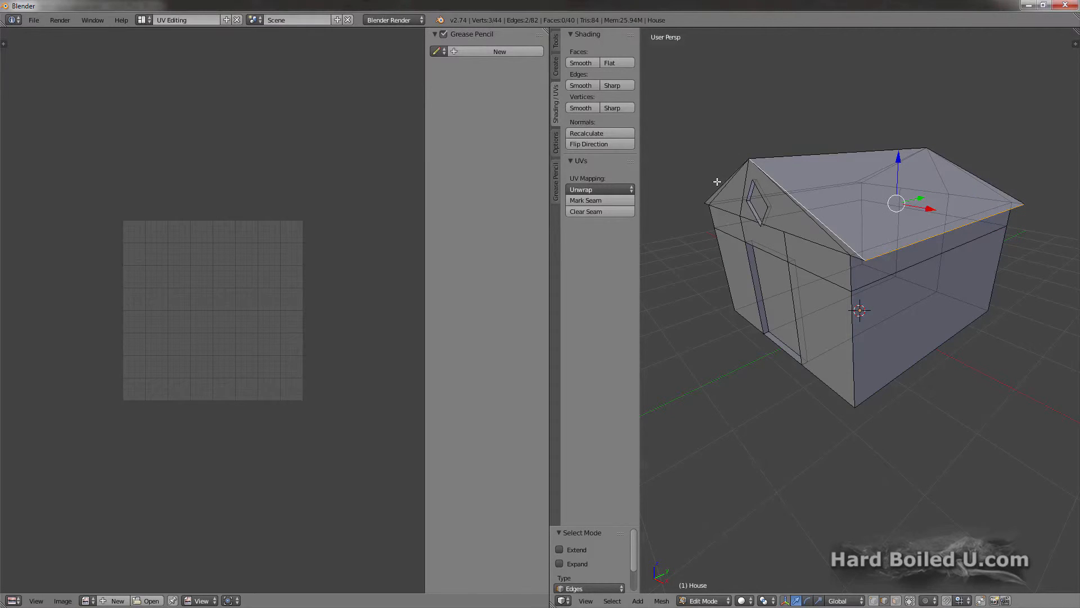
shift+right_click(770, 186)
shift+right_click(799, 188)
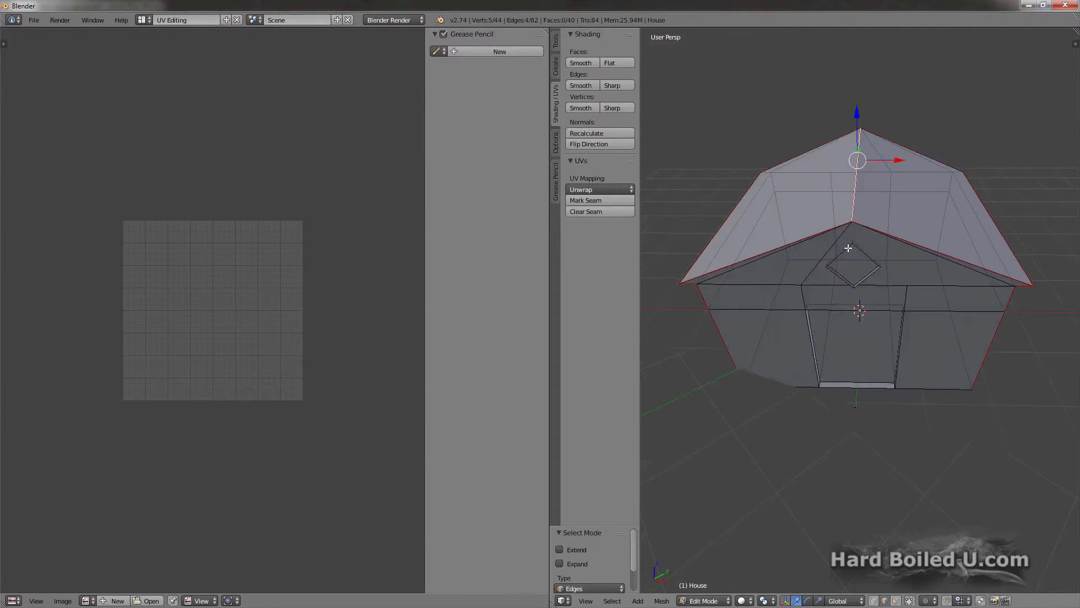
Step: Select the entire house mesh and unwrap it along the marked seams
key(a)
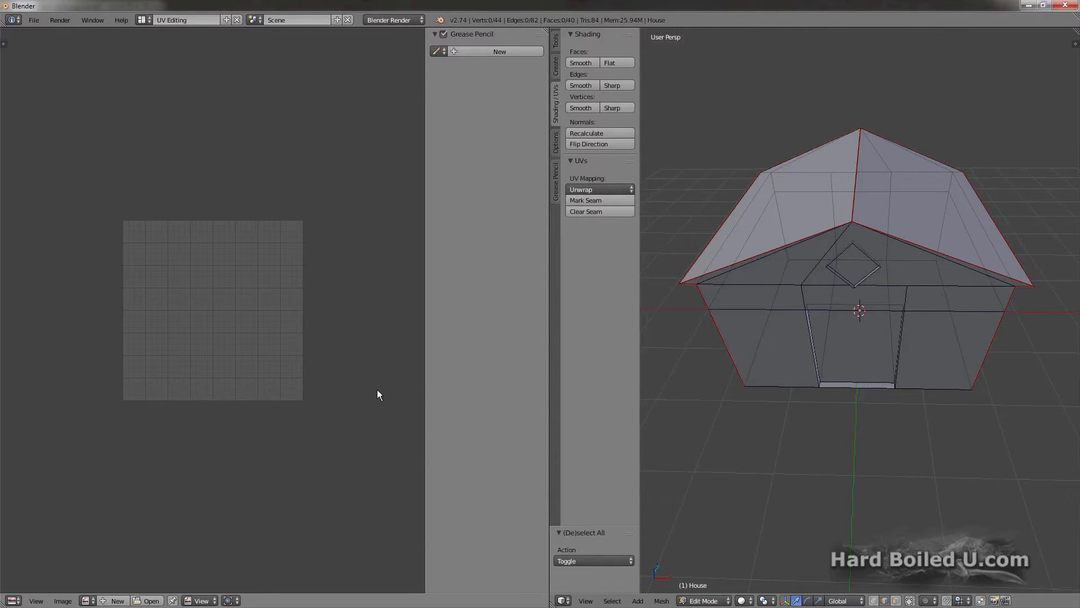
key(a)
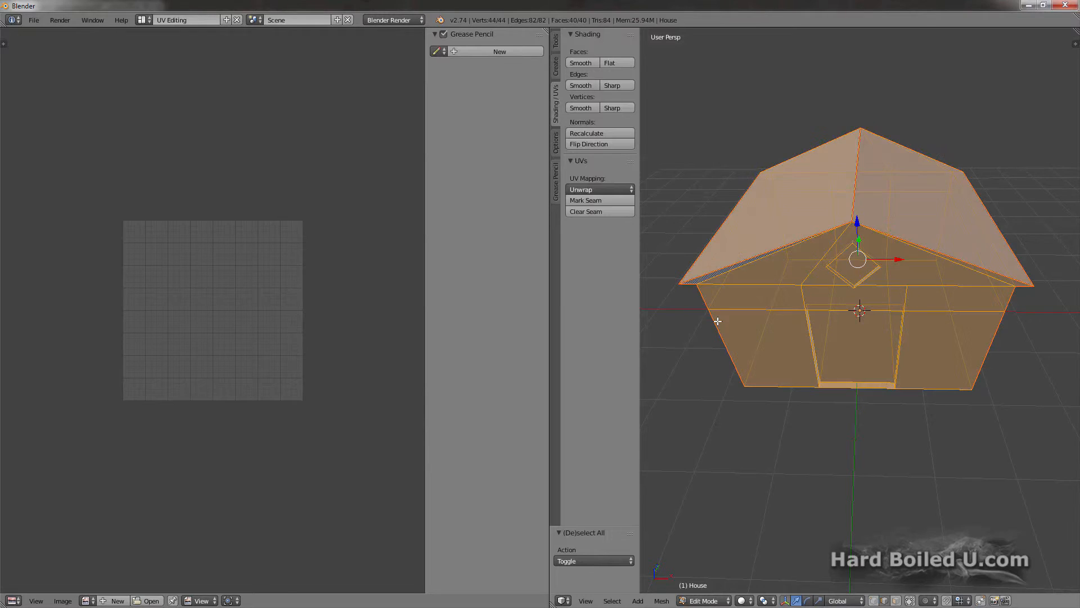
click(609, 193)
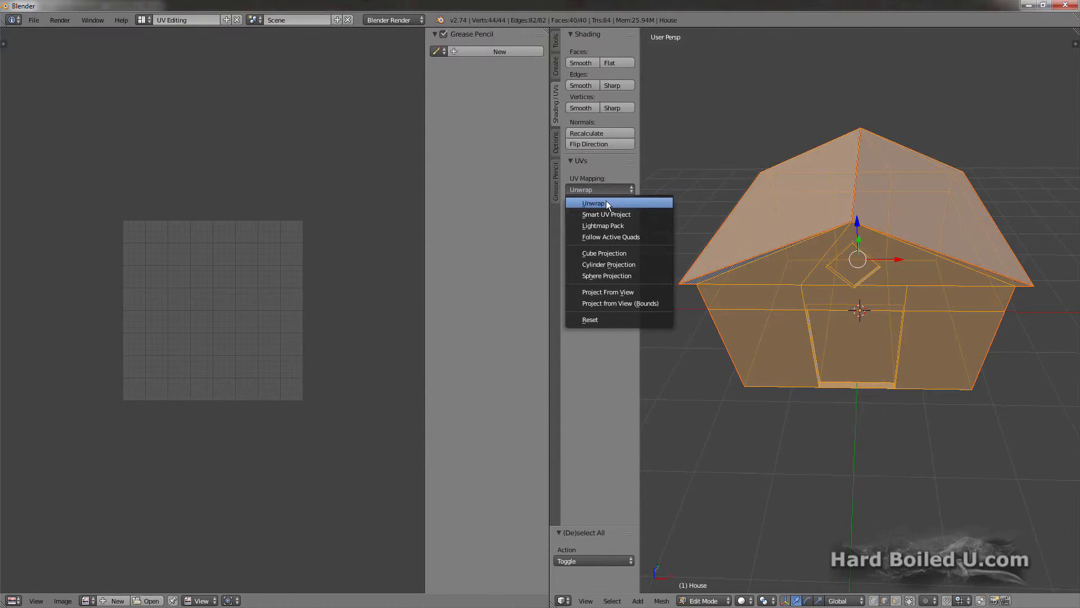
click(606, 200)
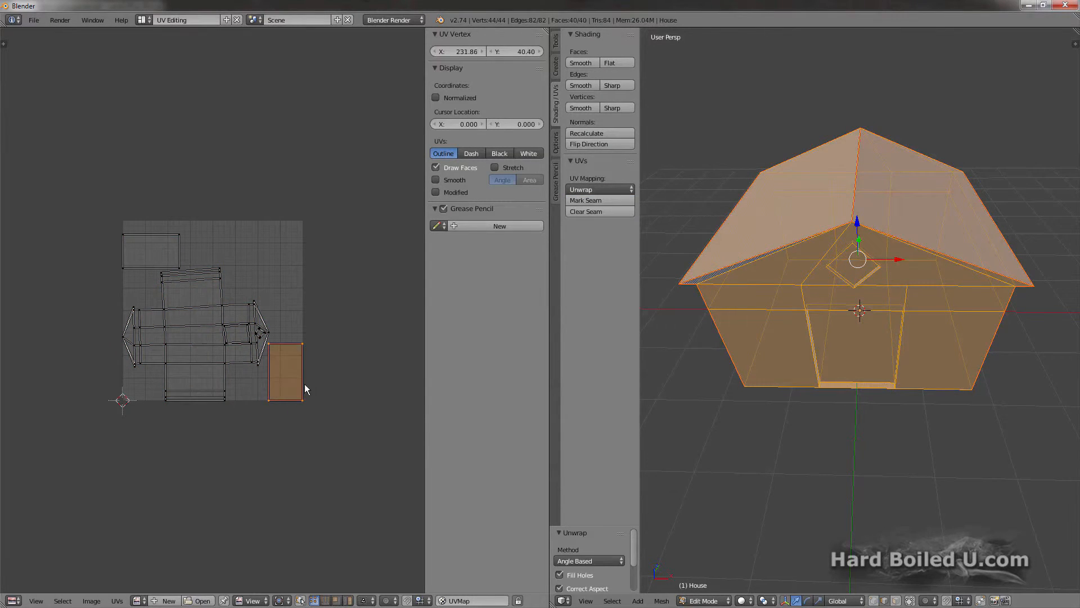
Step: Place the roof's UV islands together above the wall island, shifting about 78 in X and 14 in Y, and export the UV layout
key(ctrl+z)
key(g)
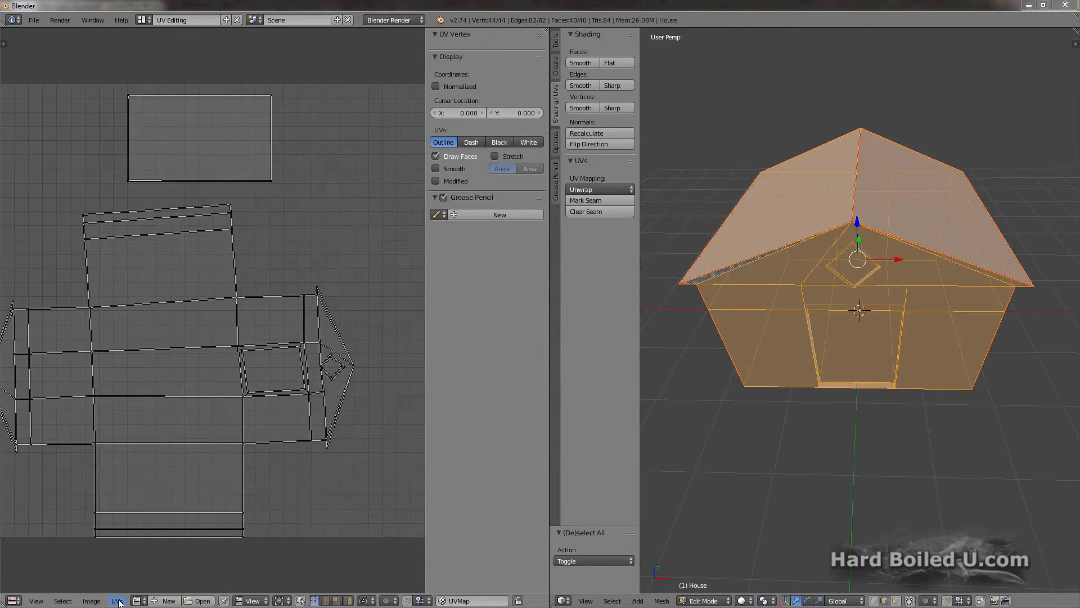
click(119, 600)
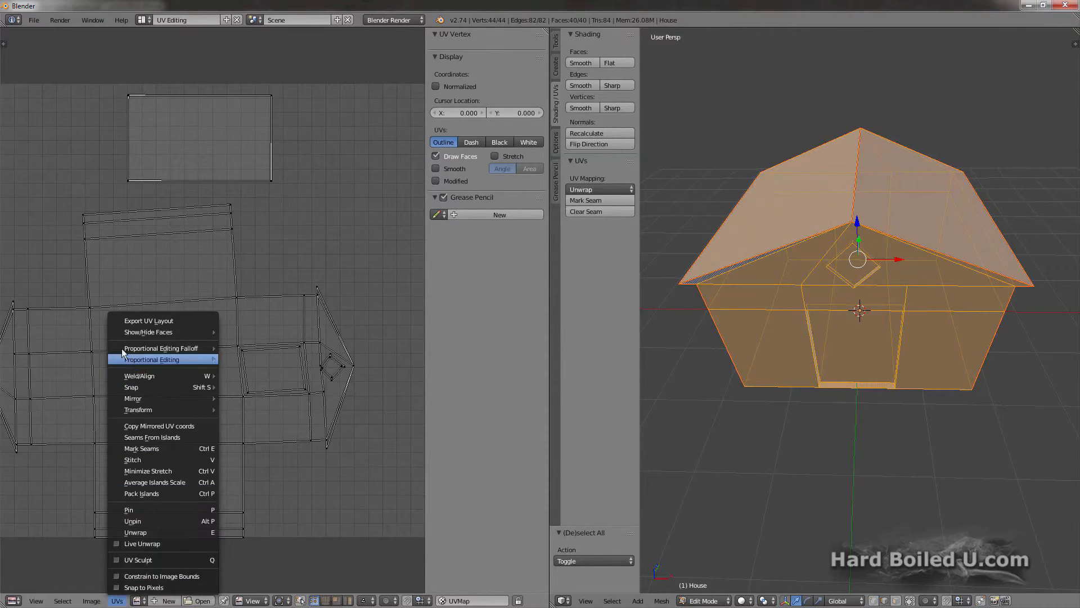
click(149, 320)
click(195, 62)
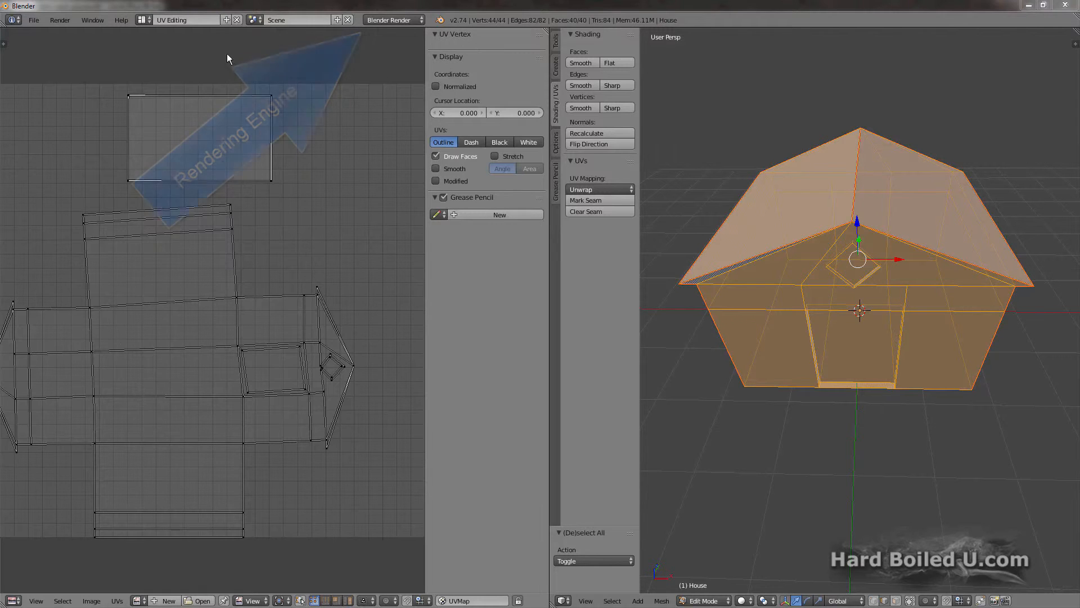
Step: Set the render engine to Cycles Render and show the shader node tree in the Compositing layout
click(381, 21)
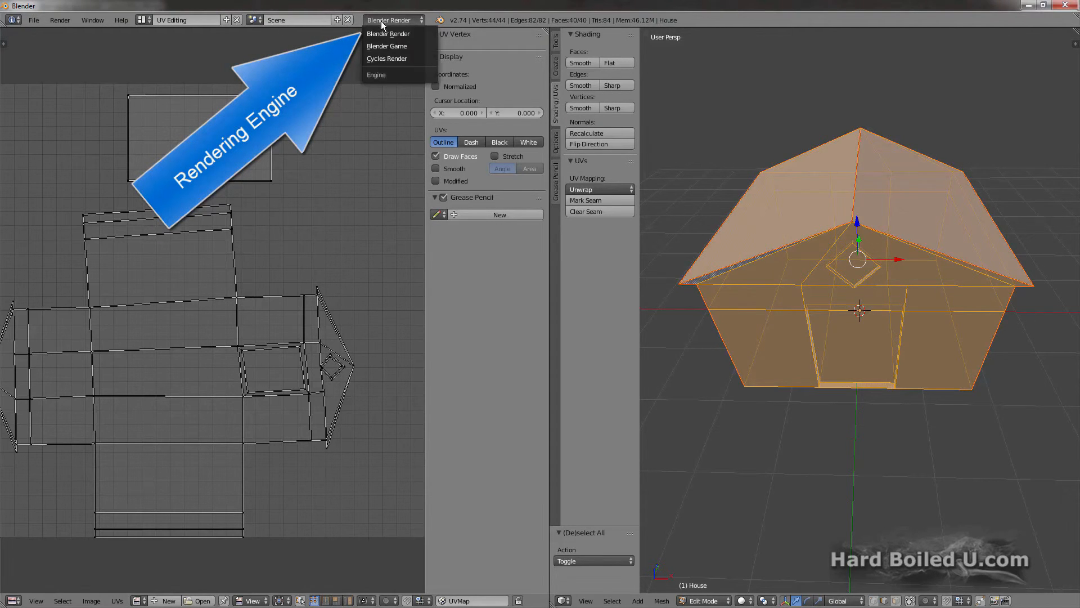
click(379, 59)
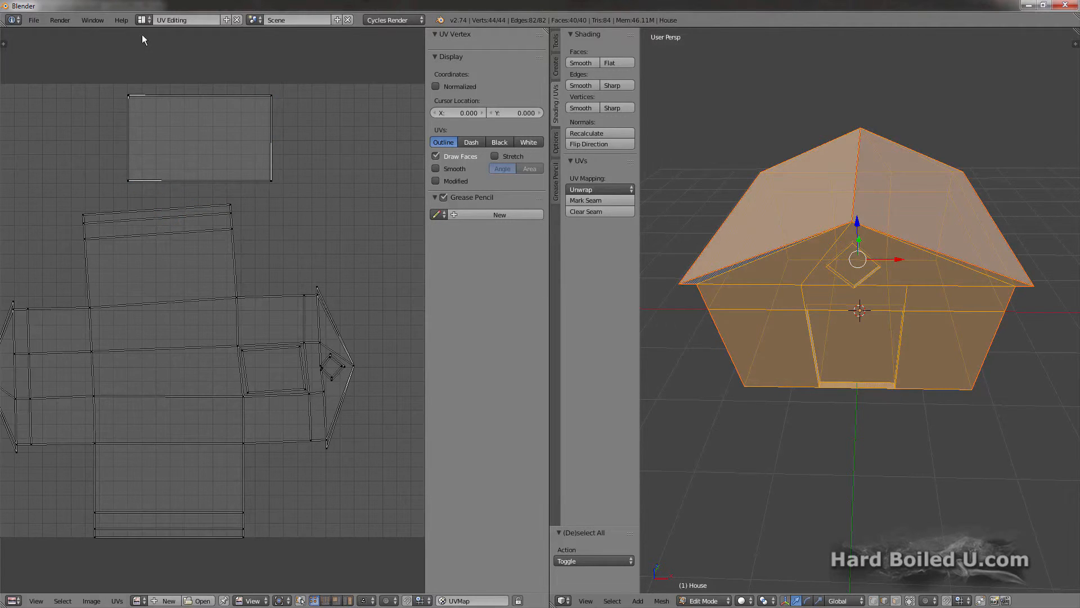
click(142, 20)
click(154, 59)
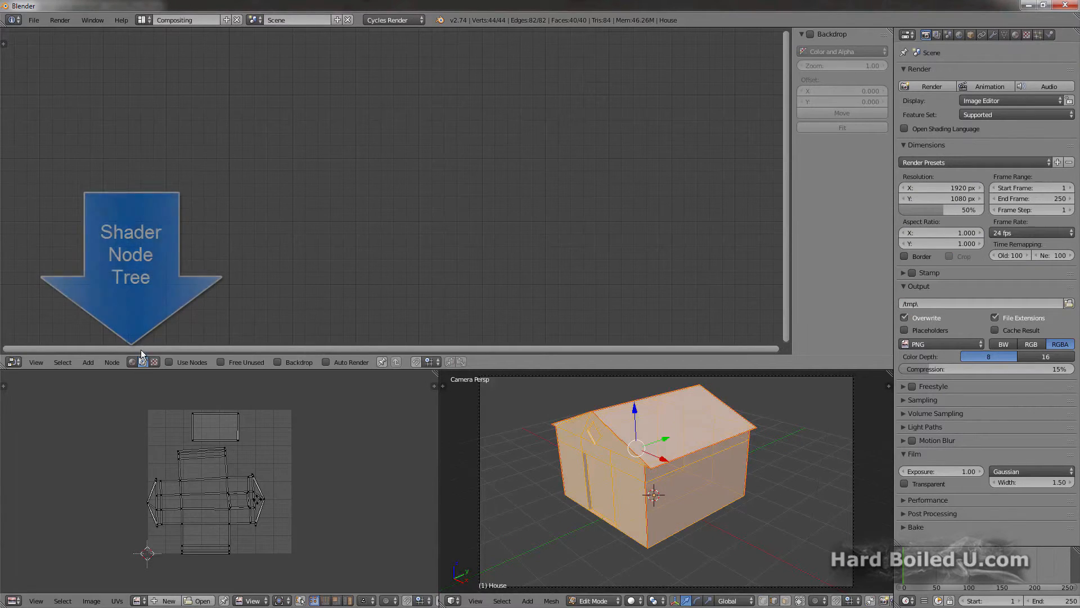
click(131, 362)
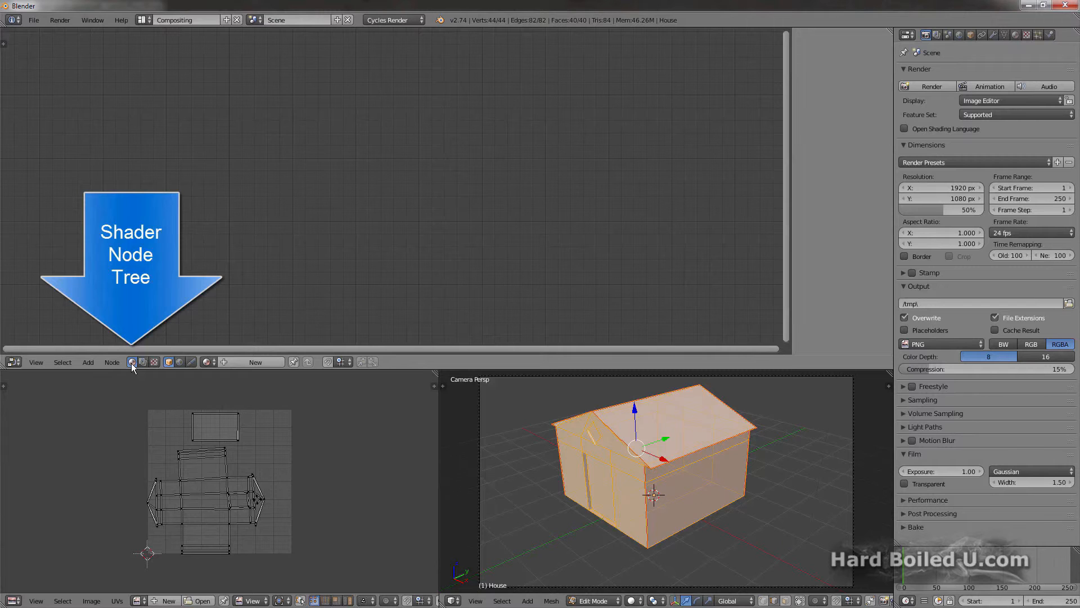
Step: Add a new material to the house
click(1016, 36)
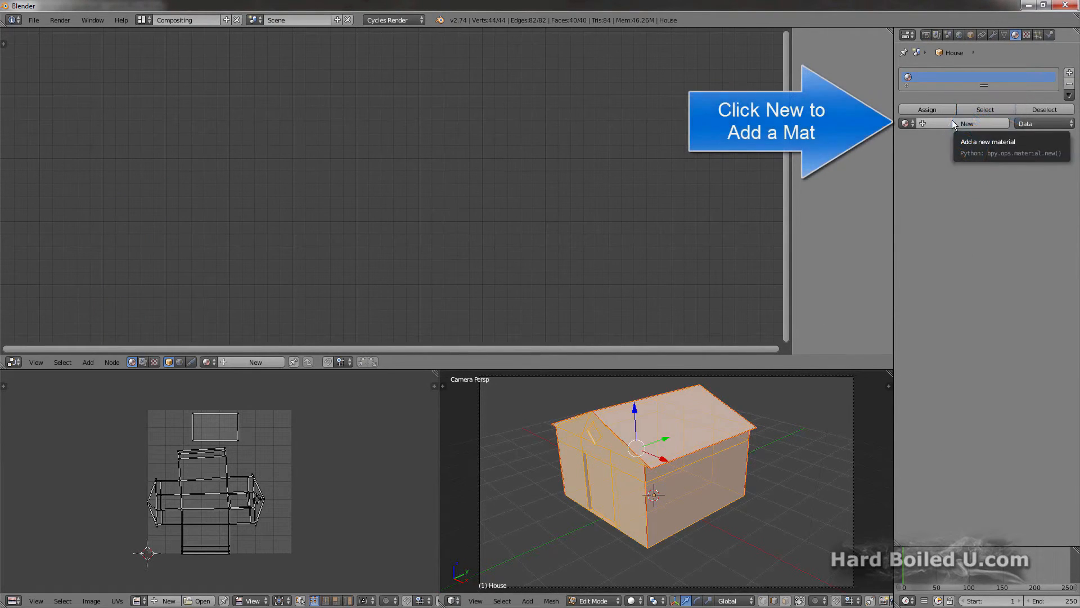
click(954, 124)
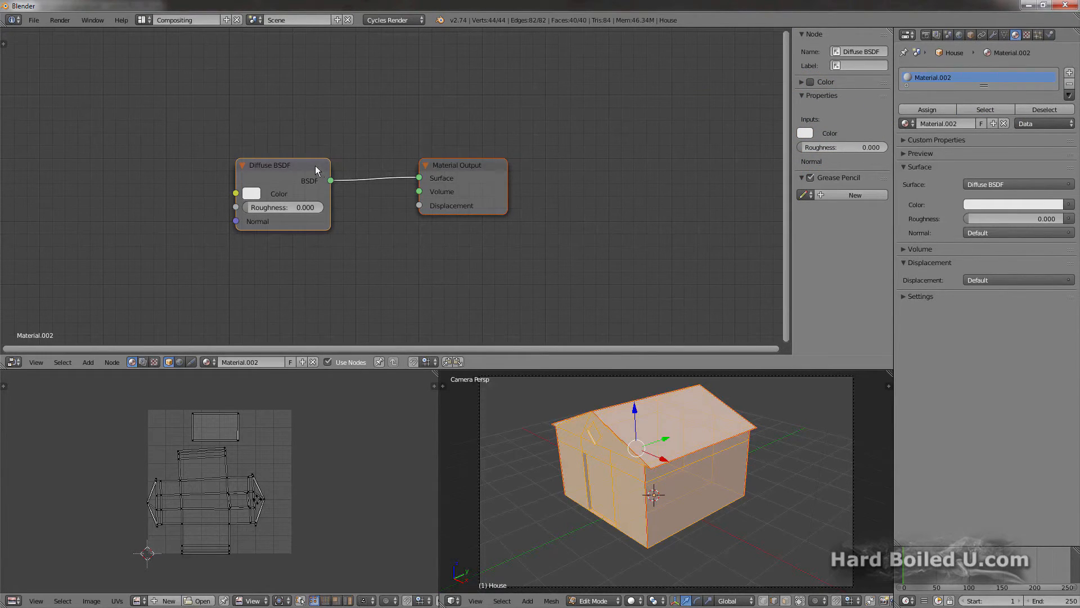
Step: Move the Diffuse BSDF node closer to Material Output and place a new Image Texture node just before it
drag(317, 170, 368, 169)
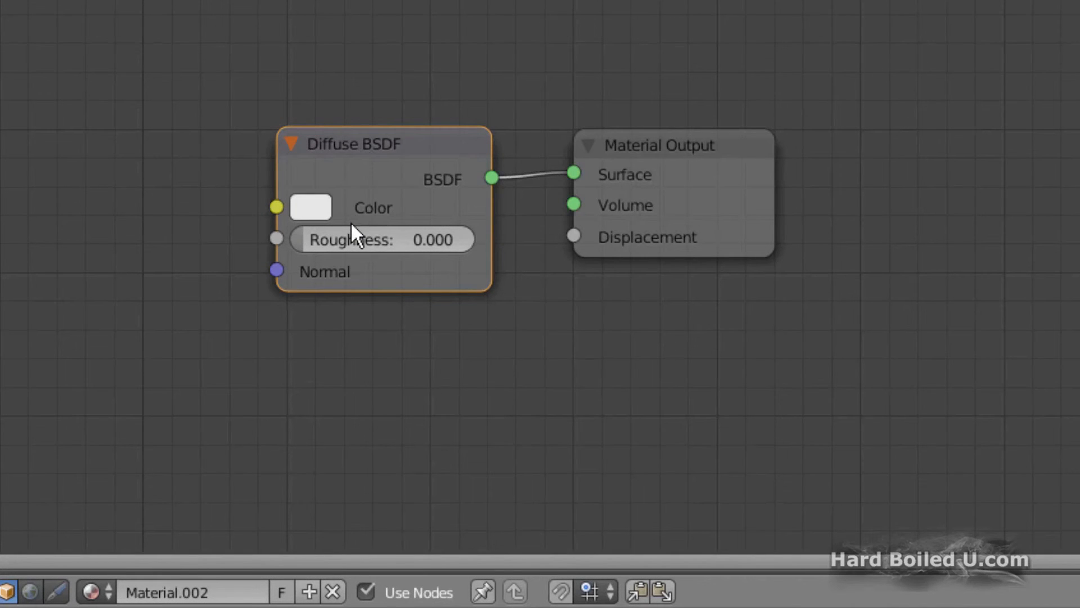
click(298, 214)
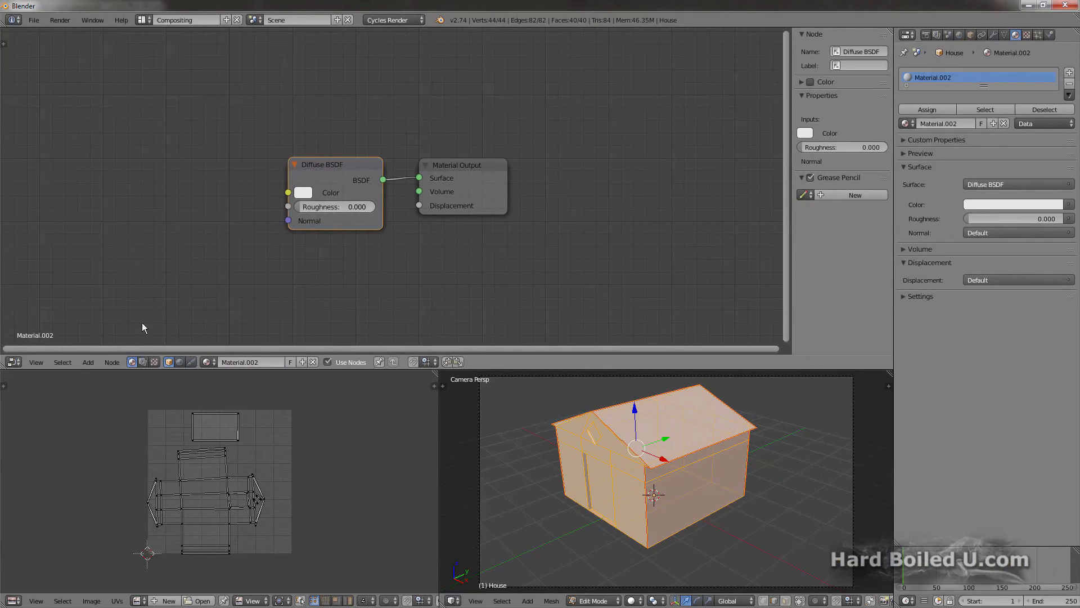
click(88, 362)
mouse_move(110, 305)
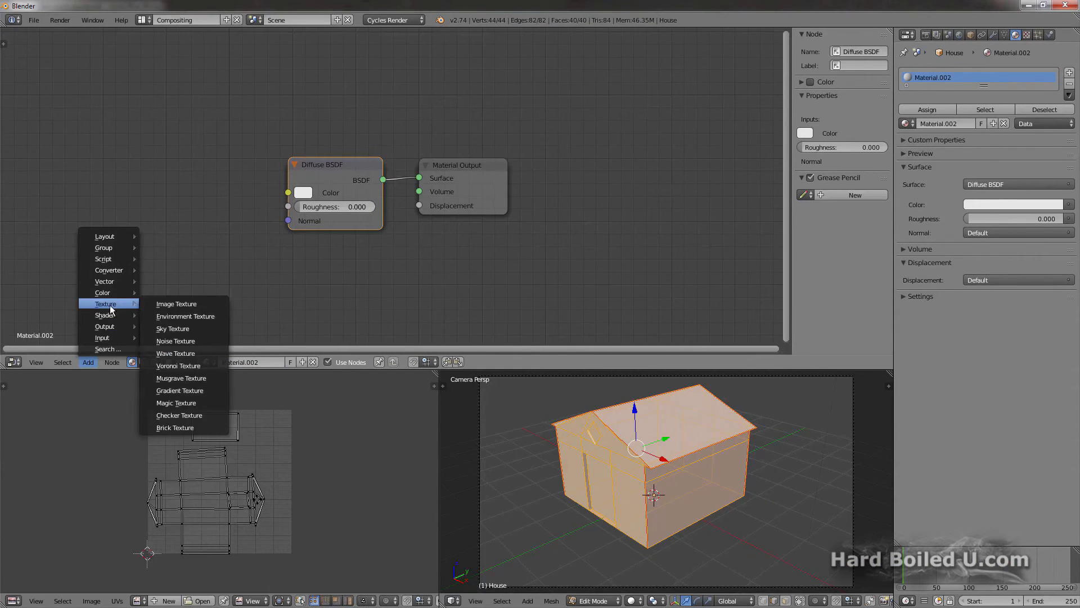
click(168, 306)
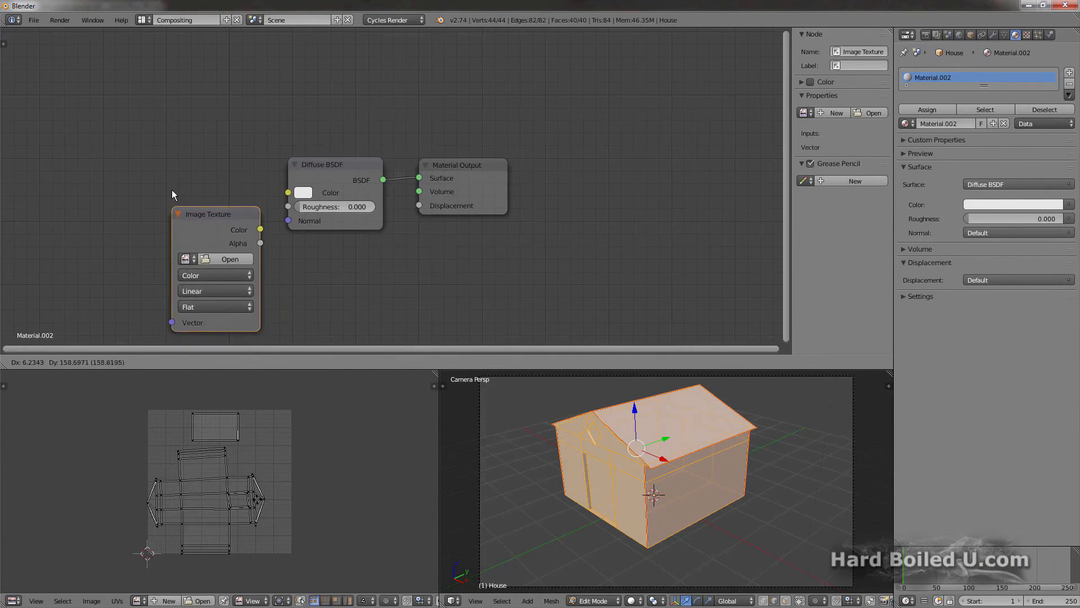
click(150, 163)
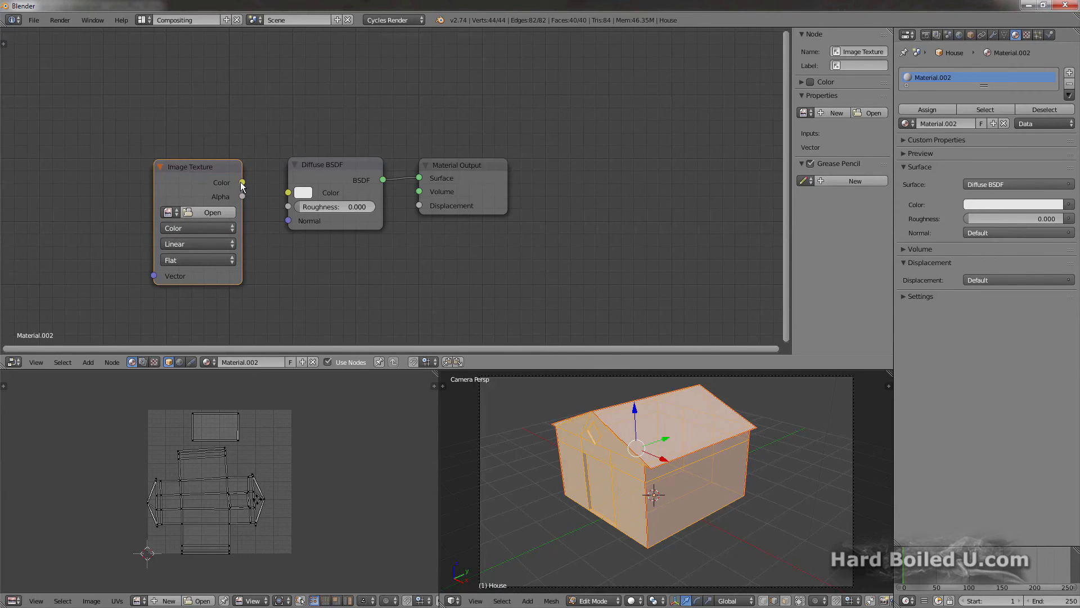
Step: Connect the Image Texture's Color output to the Diffuse BSDF's Color input and load housemat.png as its image
drag(242, 182, 288, 193)
click(203, 213)
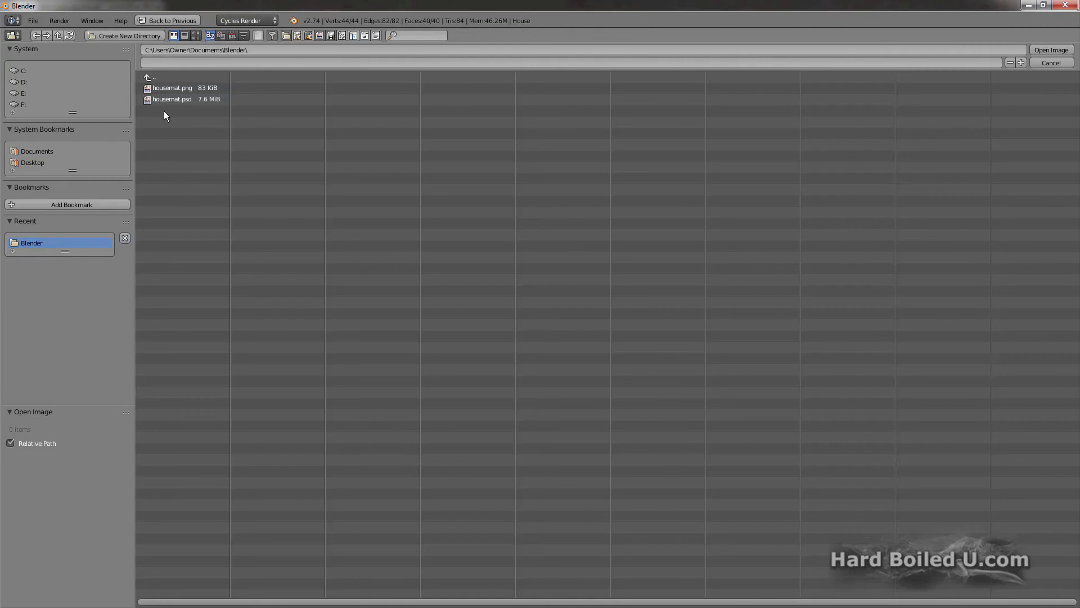
click(171, 90)
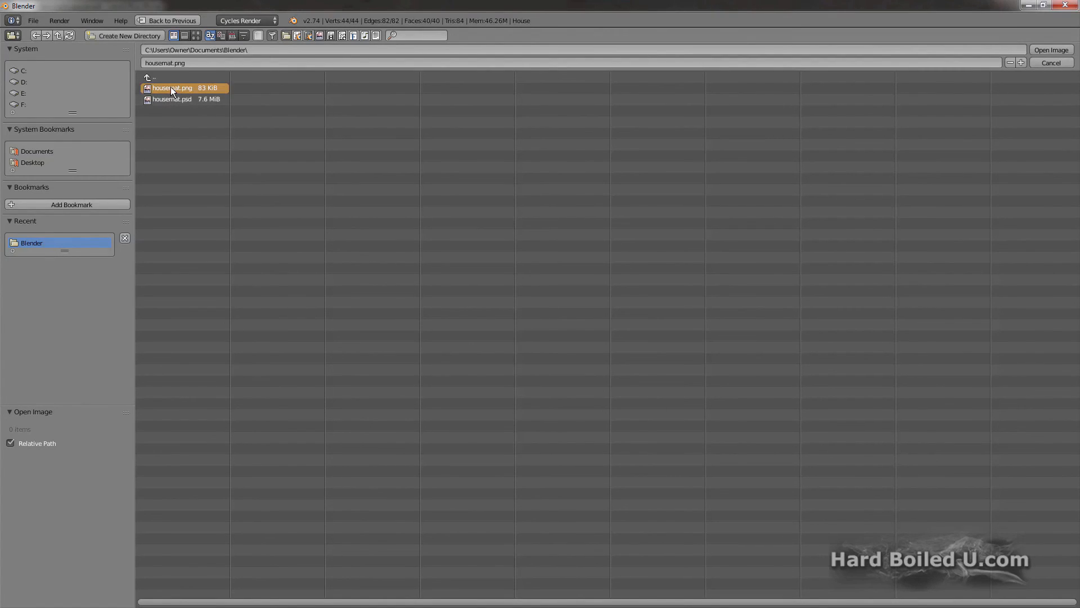
double_click(170, 88)
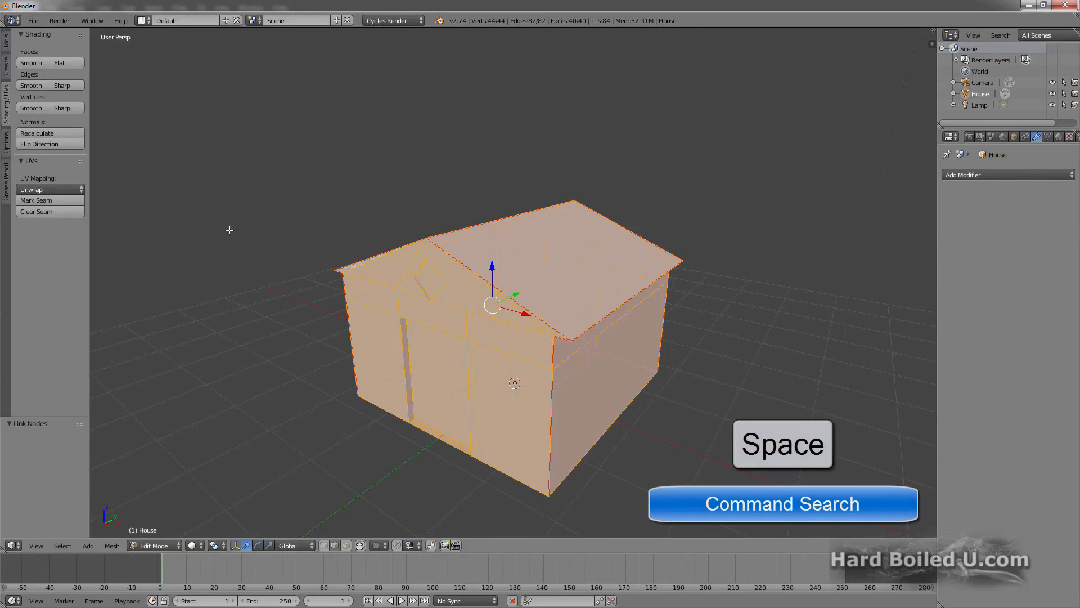
Step: In the Default layout, search the commands for "render" and render the textured house
key(space)
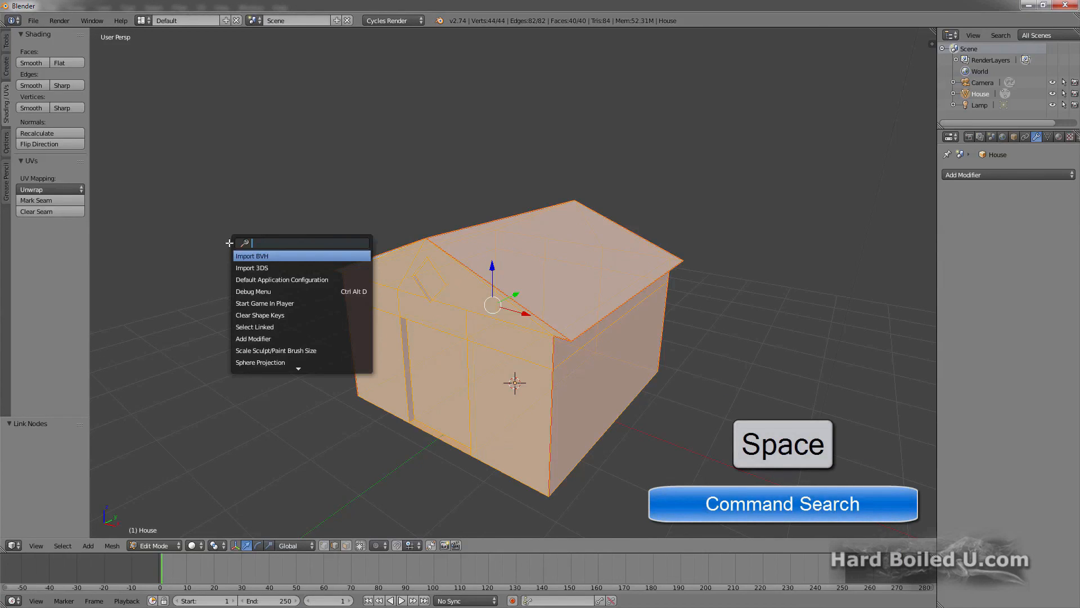
text(render)
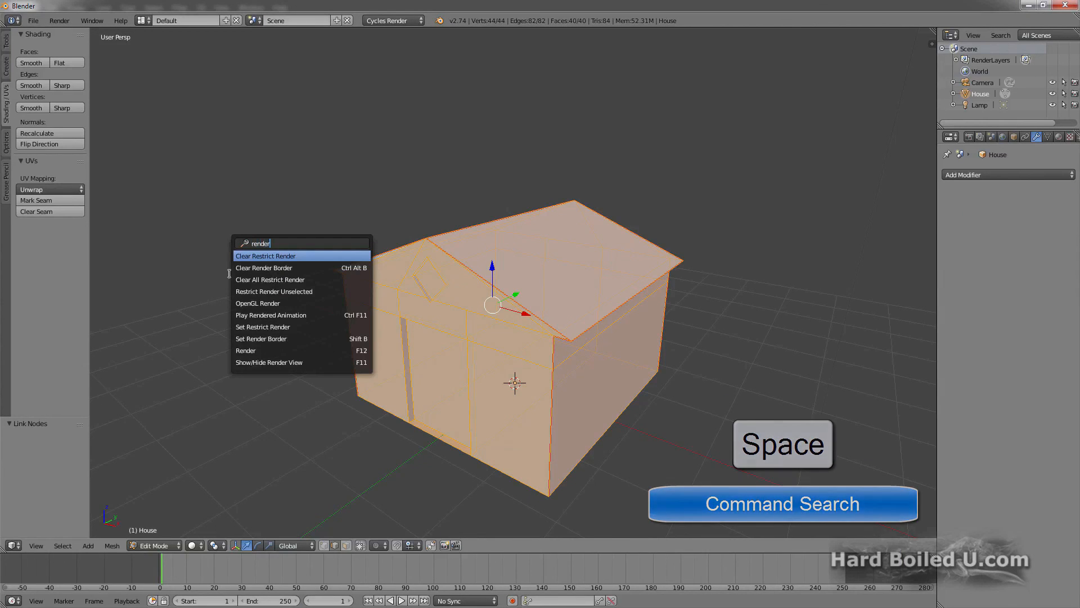
click(260, 350)
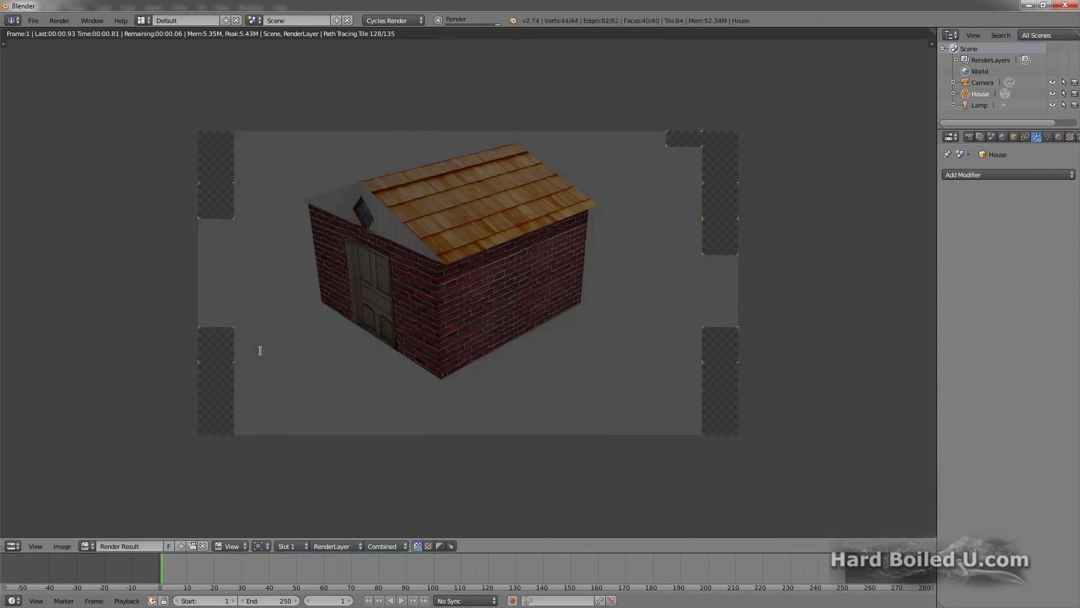